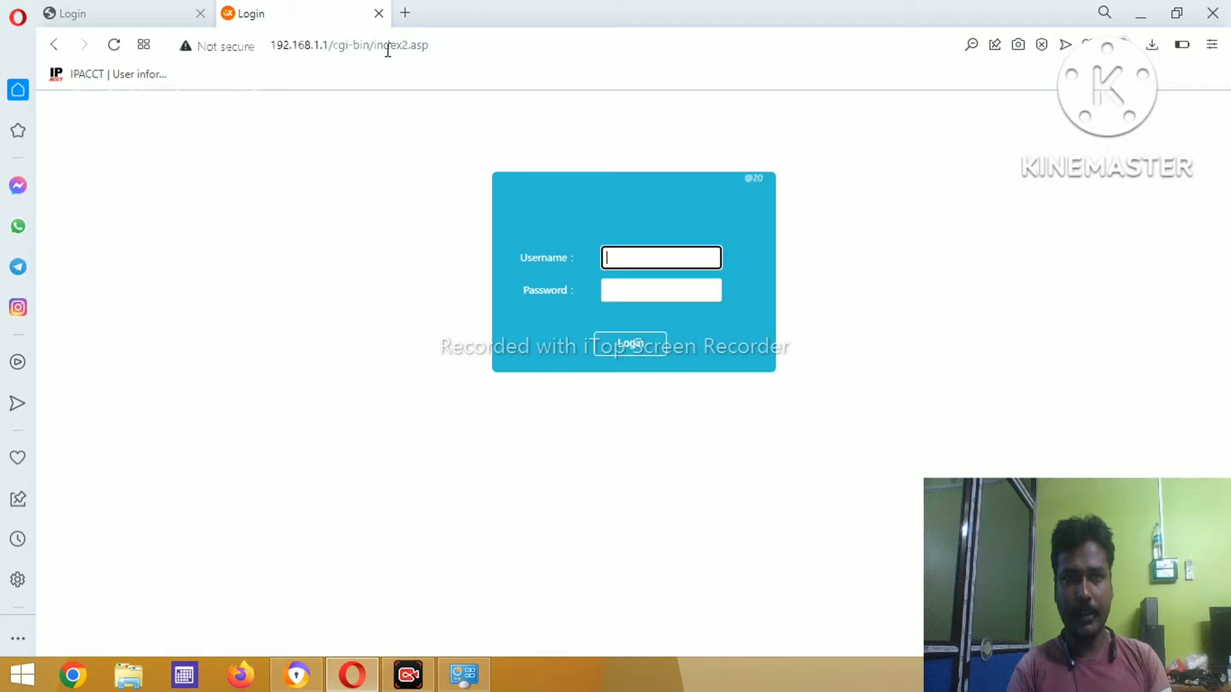
- Log in to the router admin as the saved super-admin user with its password
click(627, 260)
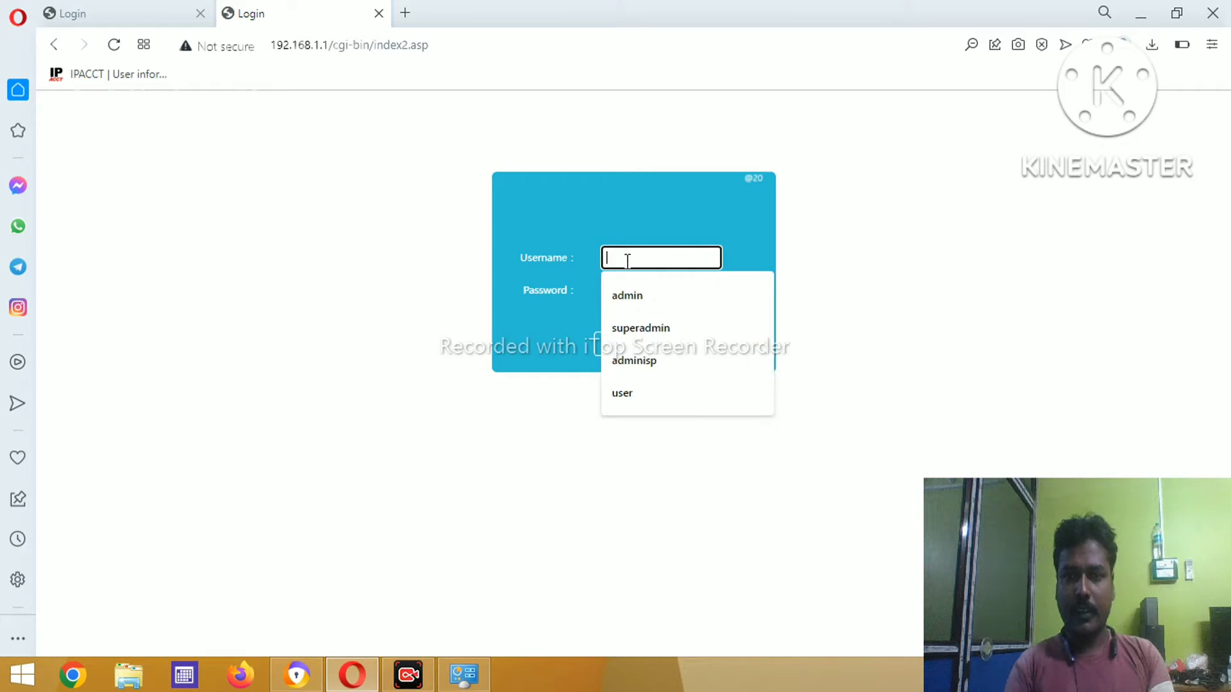
click(662, 328)
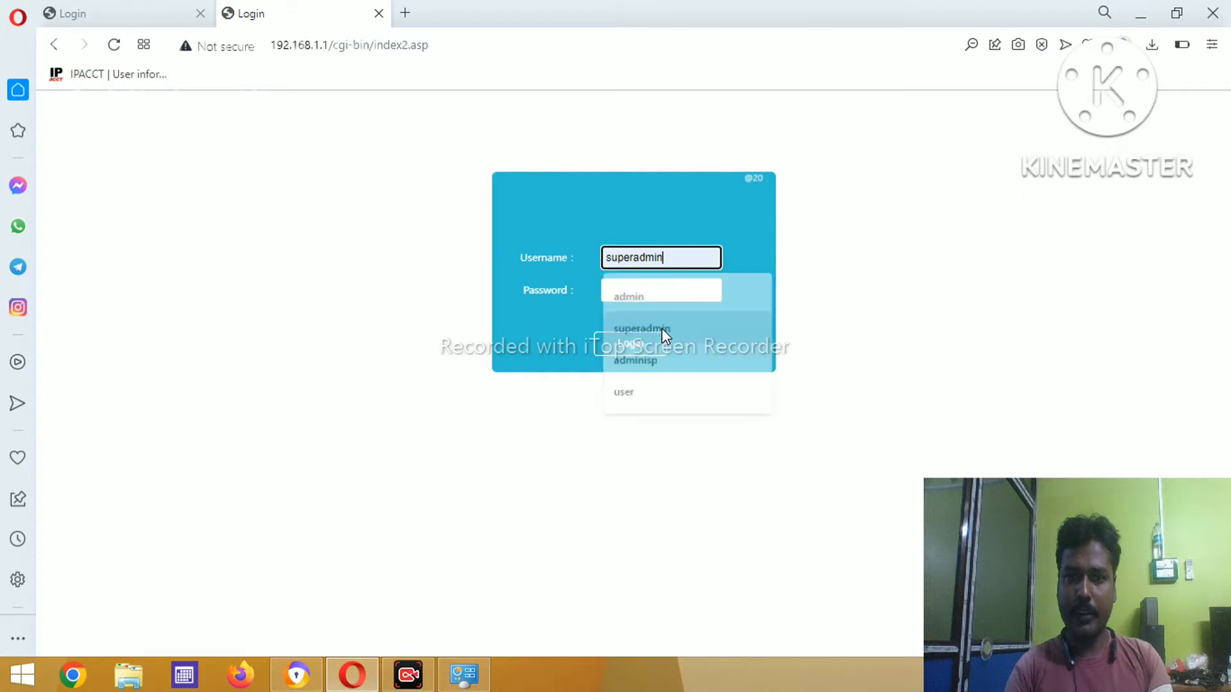
click(653, 295)
text(•)
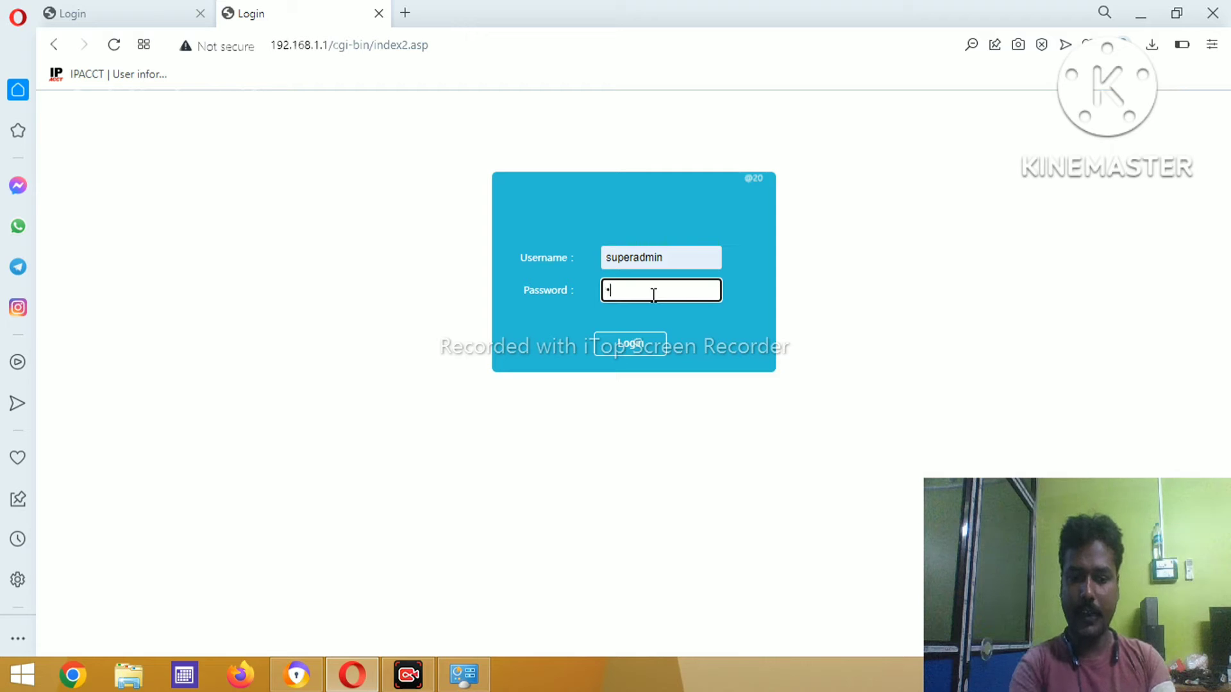
text(•••••)
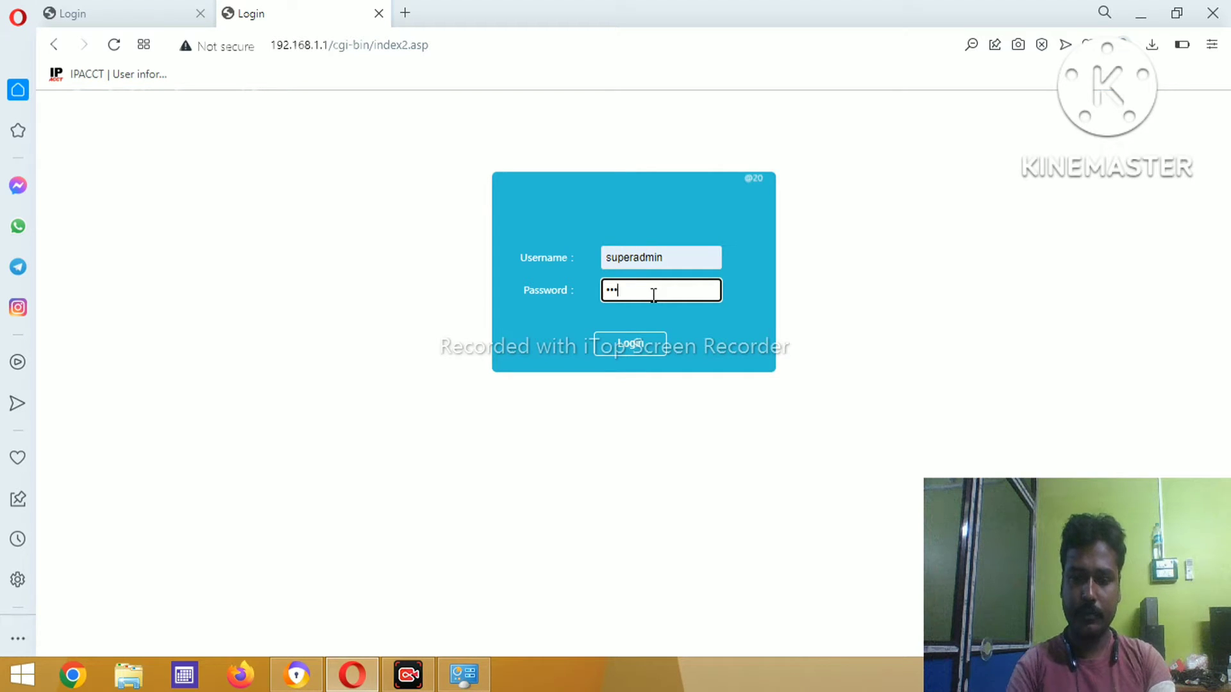
text(••••)
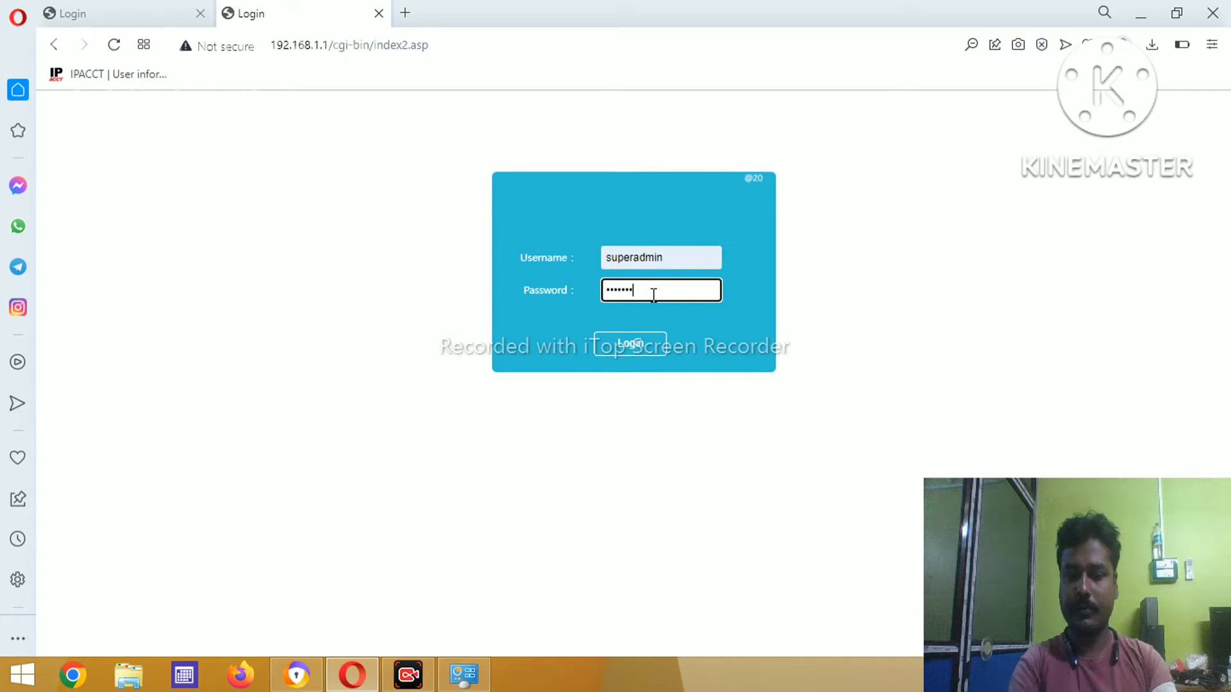
key(Return)
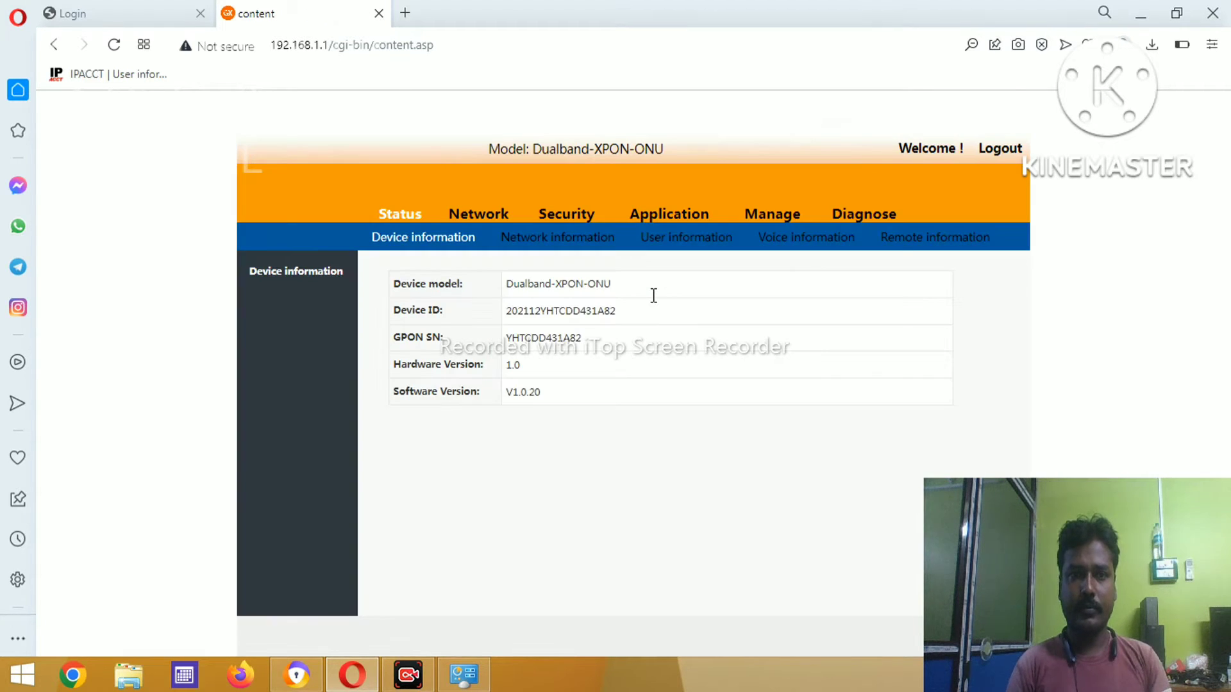
- In Network > WAN, set the 1_TR069_R_VID_46 connection's service to INTERNET
click(475, 221)
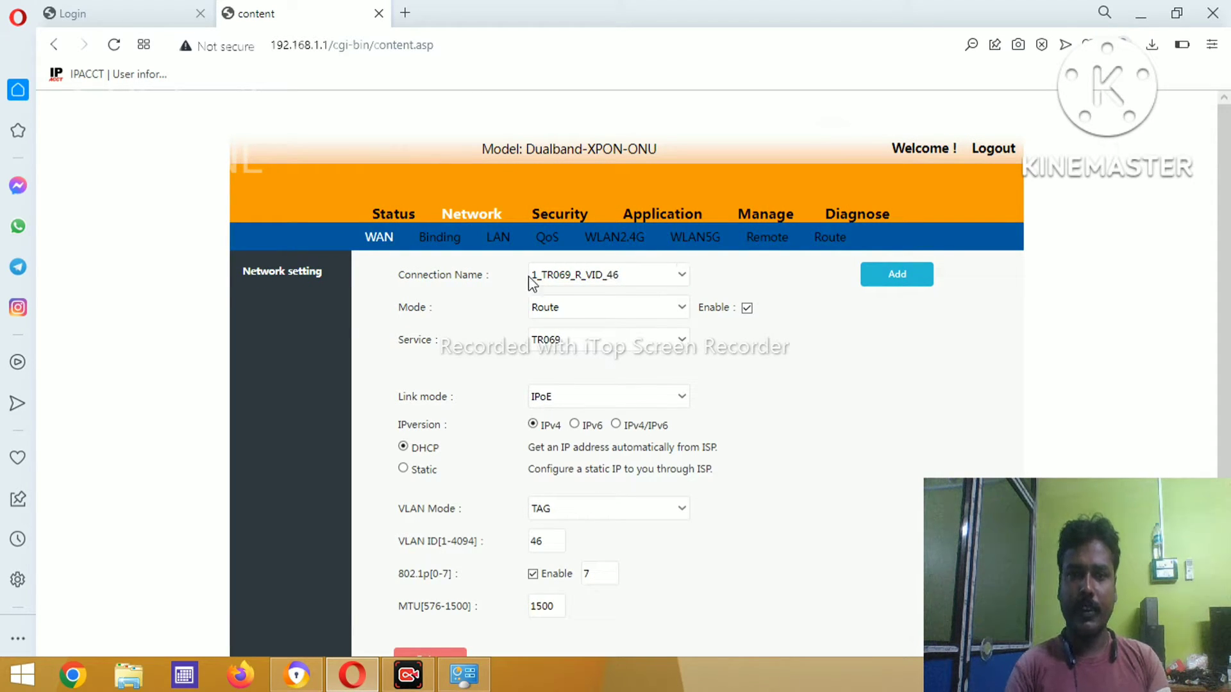
click(680, 279)
click(678, 274)
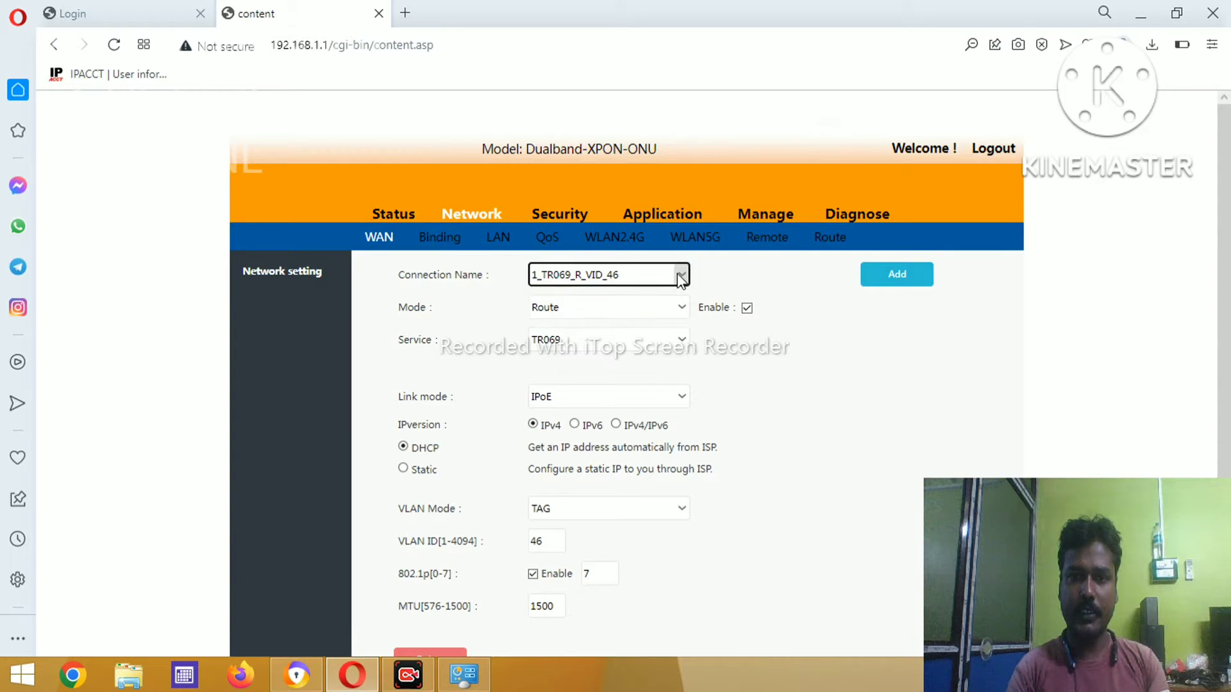
click(592, 341)
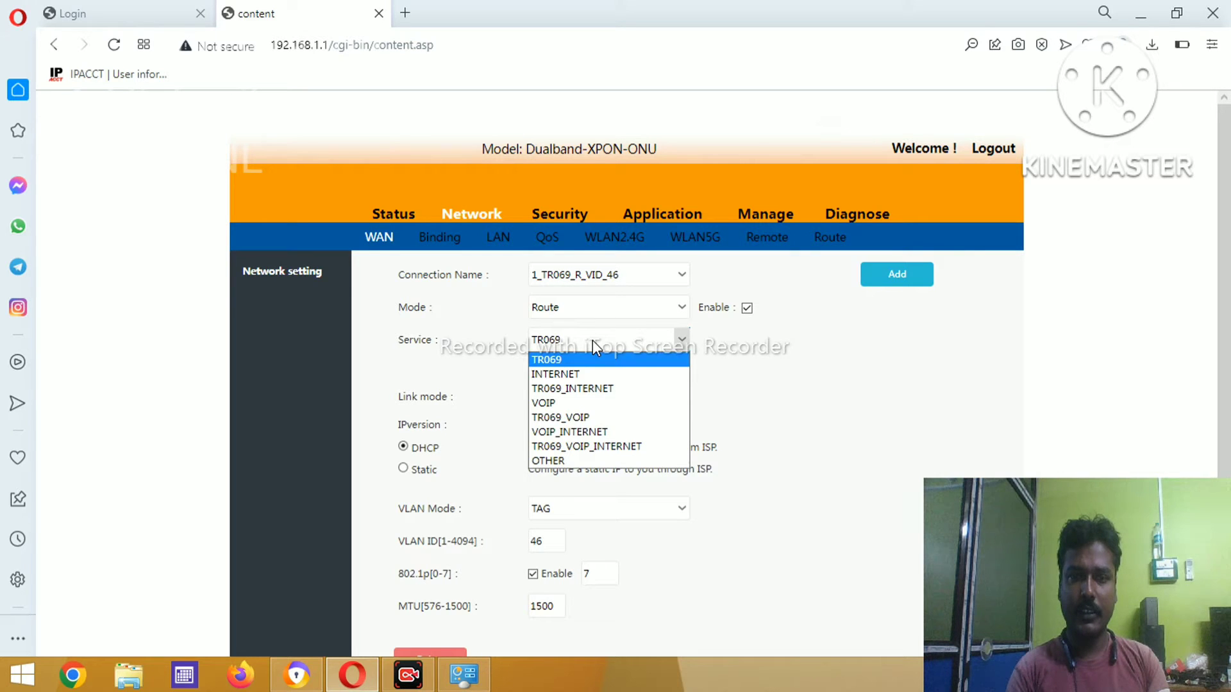
click(579, 374)
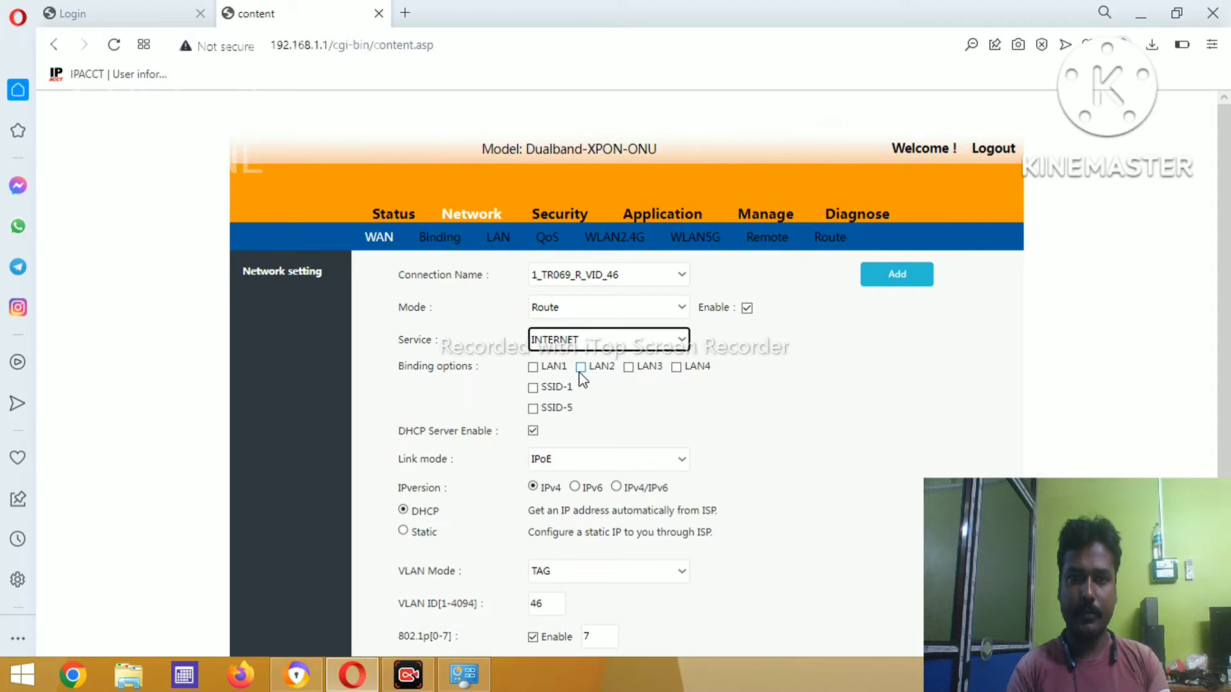
- Bind LAN1, LAN2, LAN3, LAN4 and SSID-5 to this connection
click(533, 368)
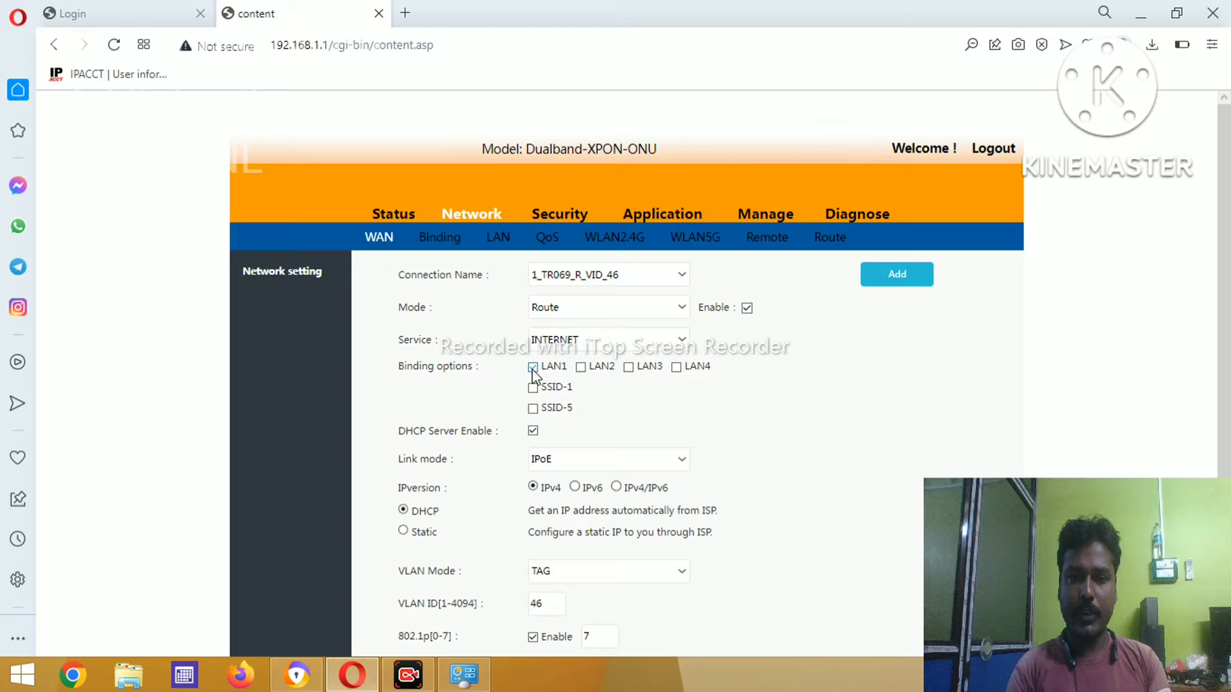
click(581, 367)
click(629, 369)
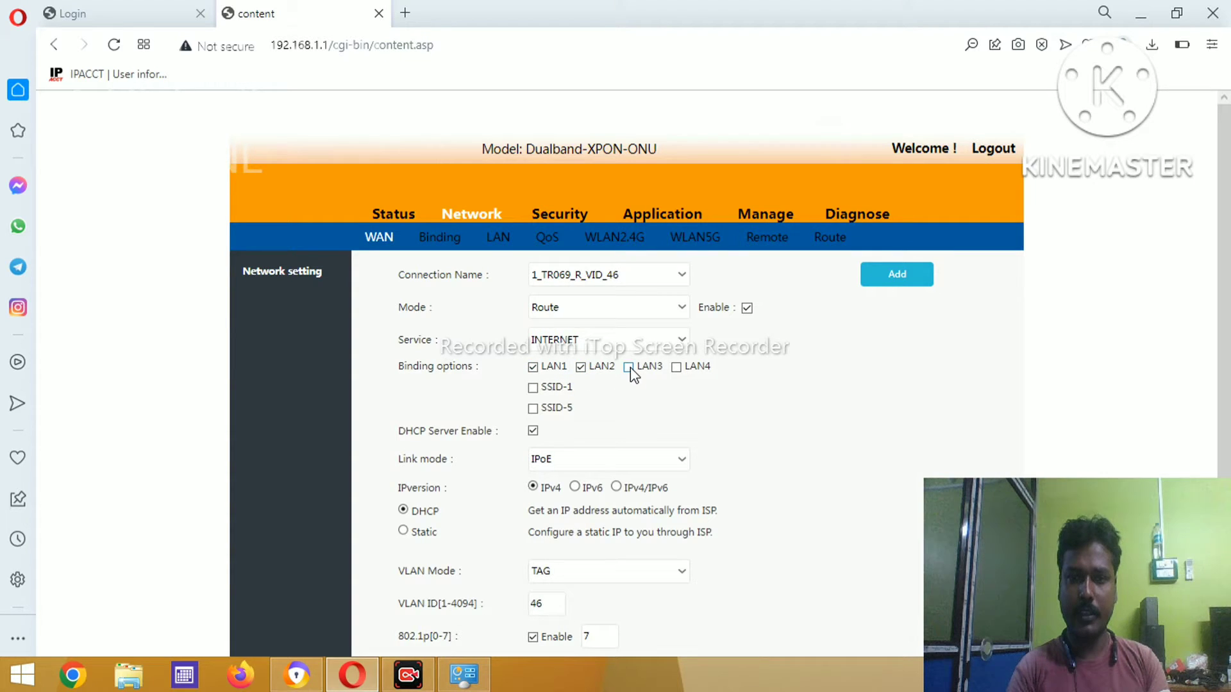
click(676, 368)
click(534, 410)
- Switch the connection's link mode to PPPoE
click(612, 459)
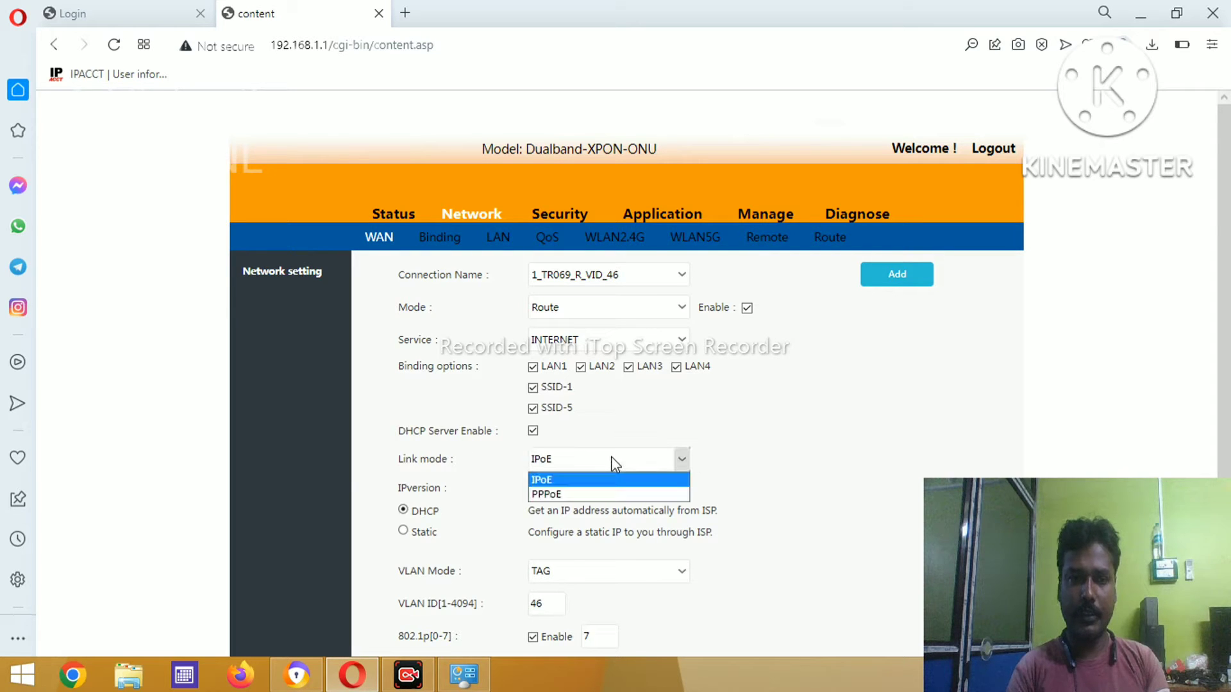
click(579, 494)
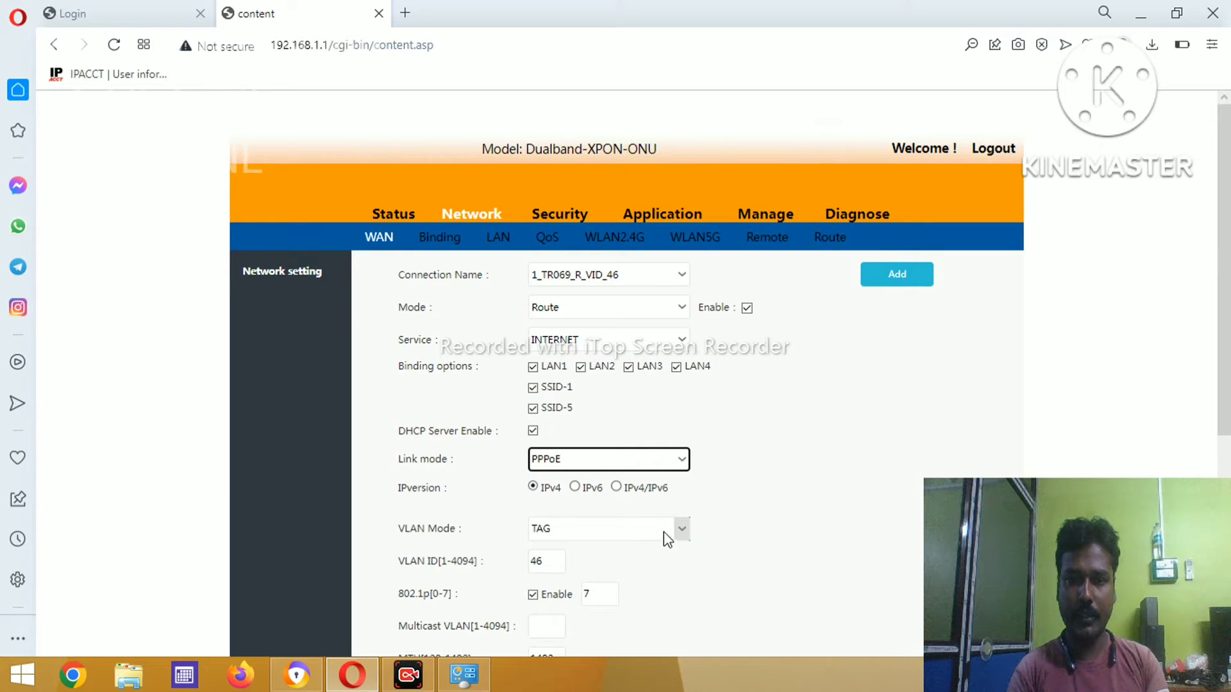
click(803, 522)
- Change the VLAN ID from 46 to 172
scroll(802, 522, down, 3)
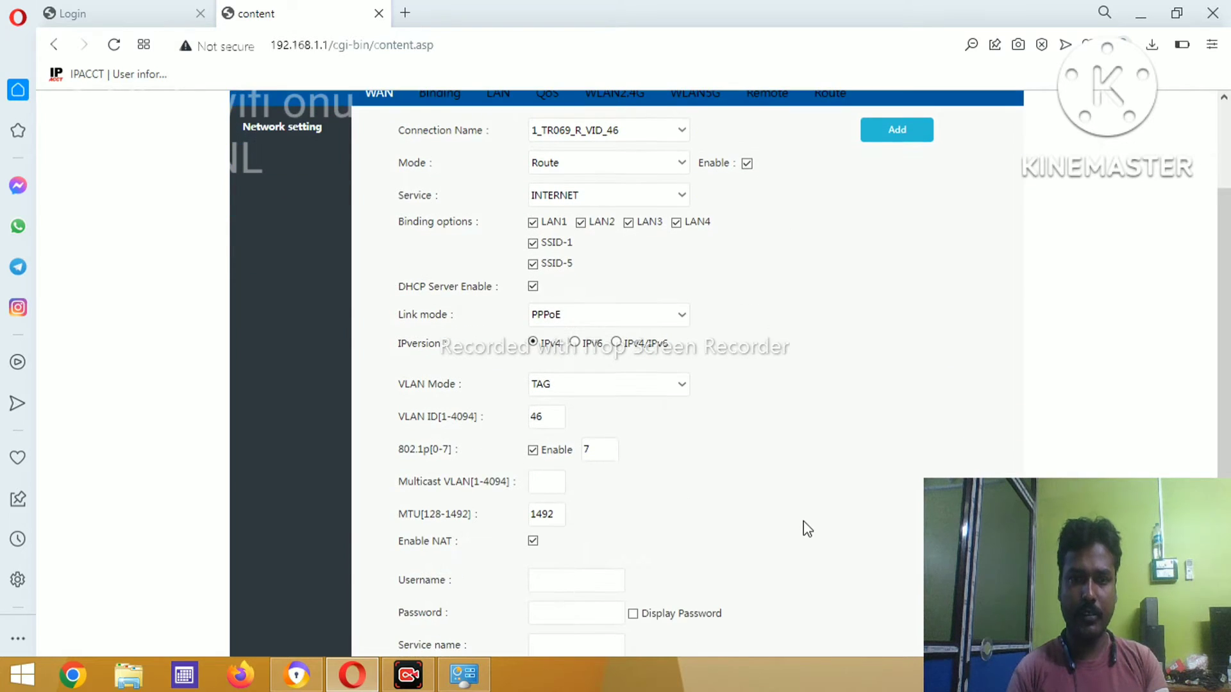
click(548, 417)
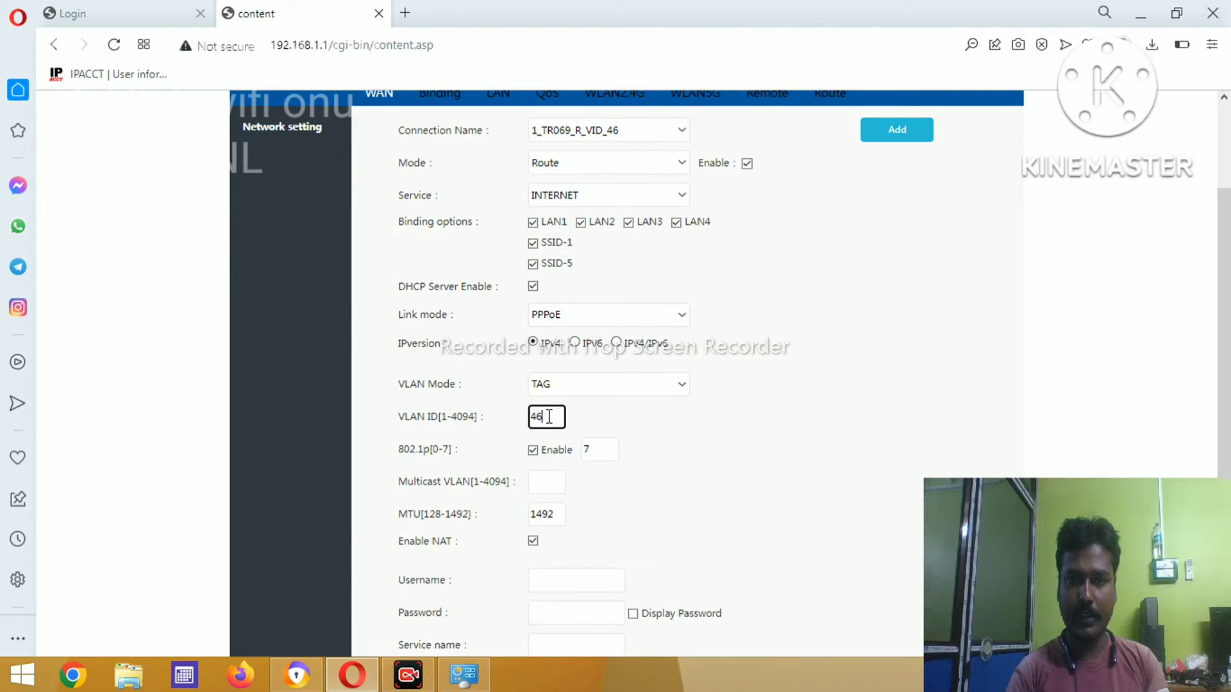
key(BackSpace)
key(BackSpace)
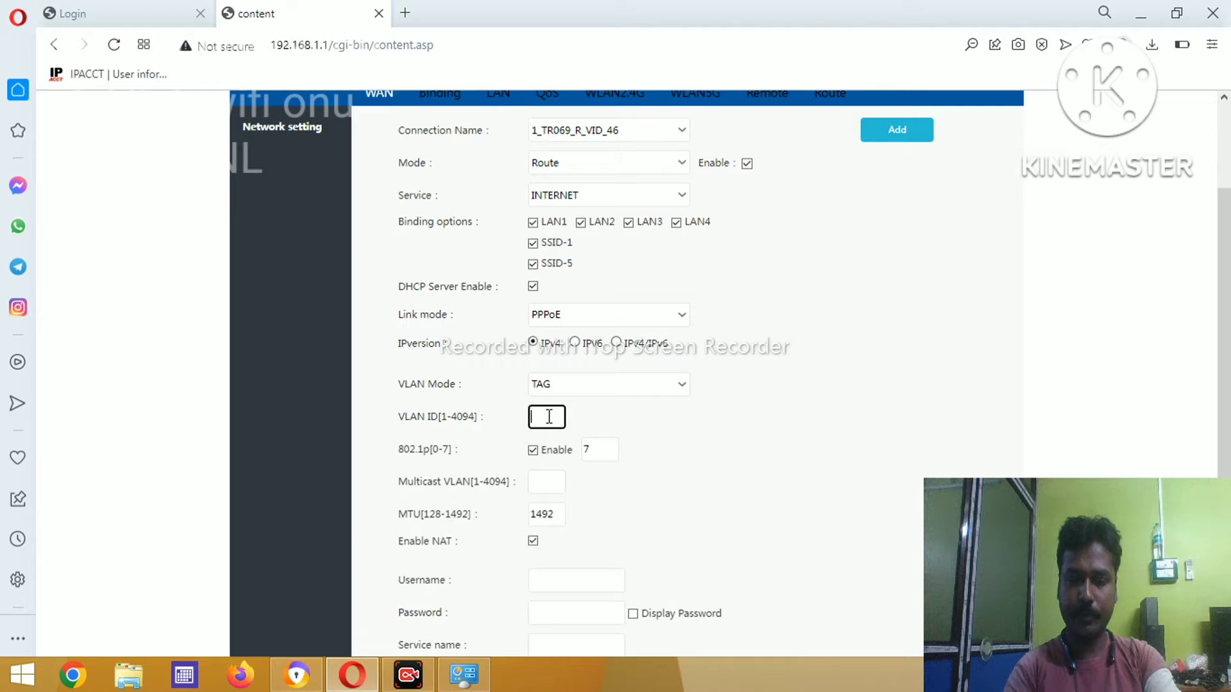
text(172)
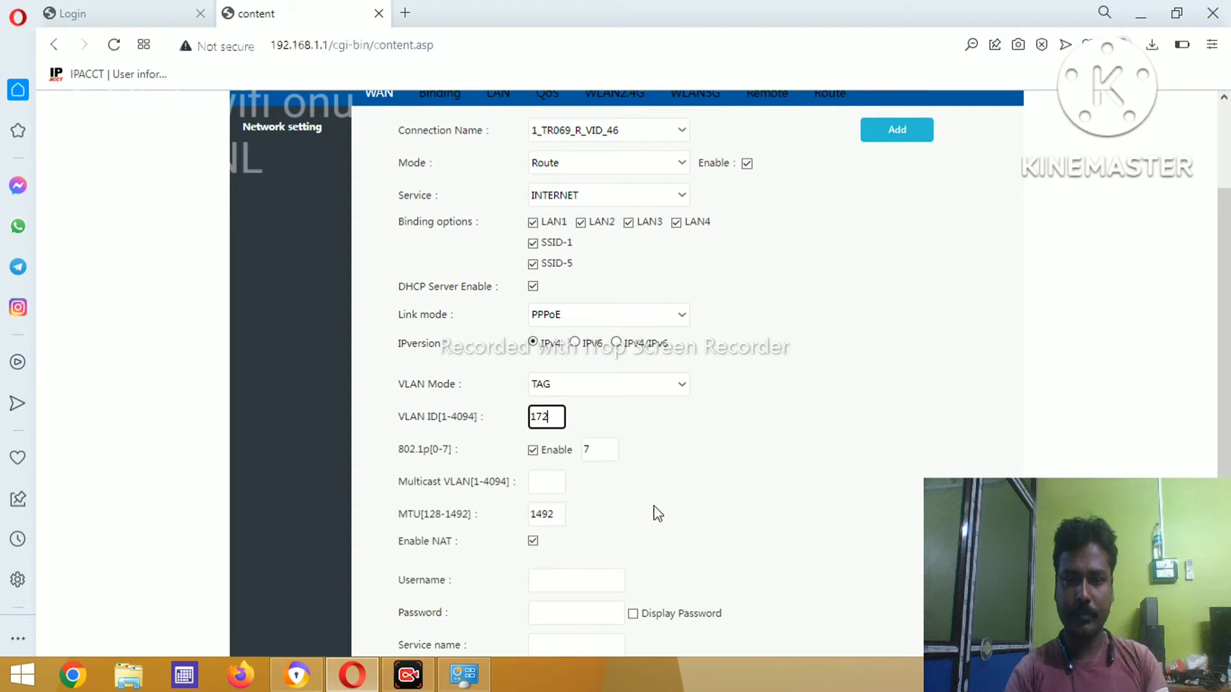
click(776, 485)
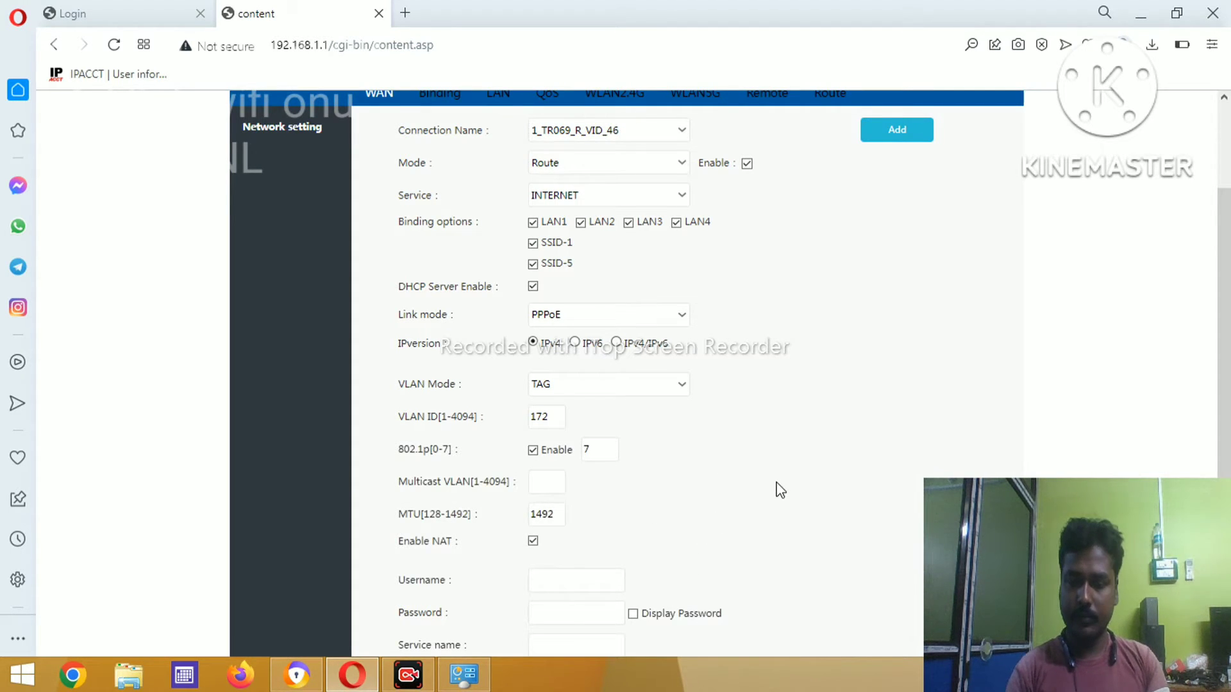
- Enter the PPPoE account username and password
scroll(779, 490, down, 3)
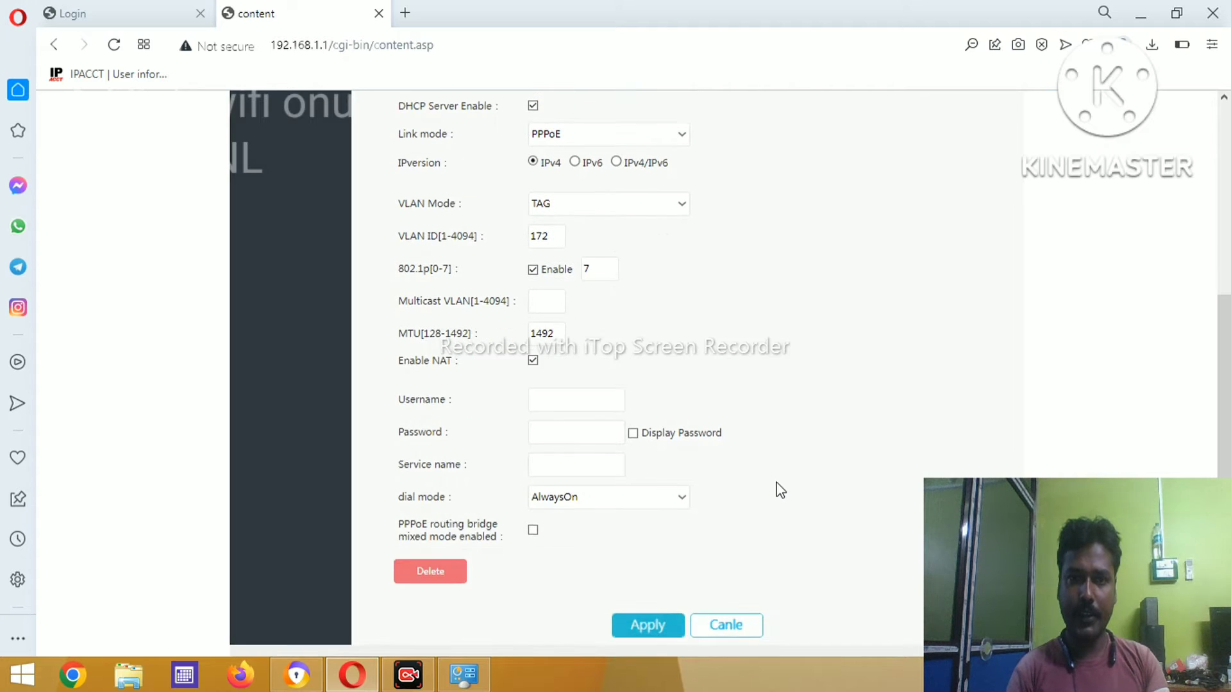
scroll(779, 489, down, 1)
scroll(779, 489, up, 1)
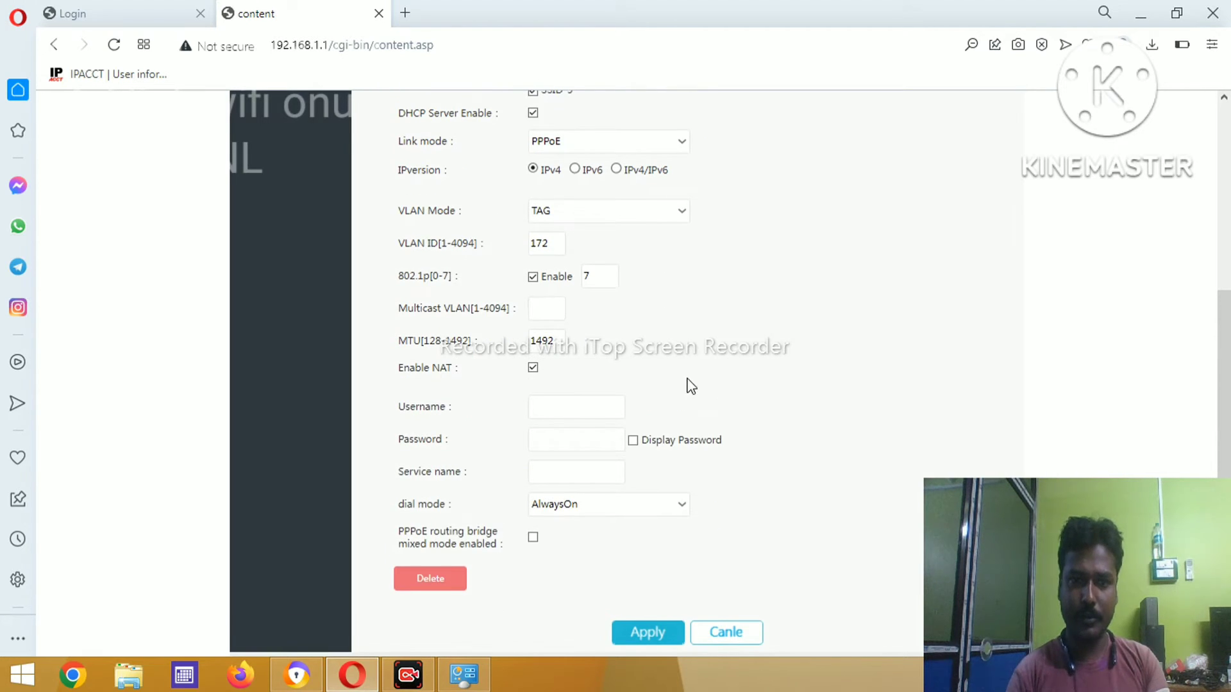
click(566, 399)
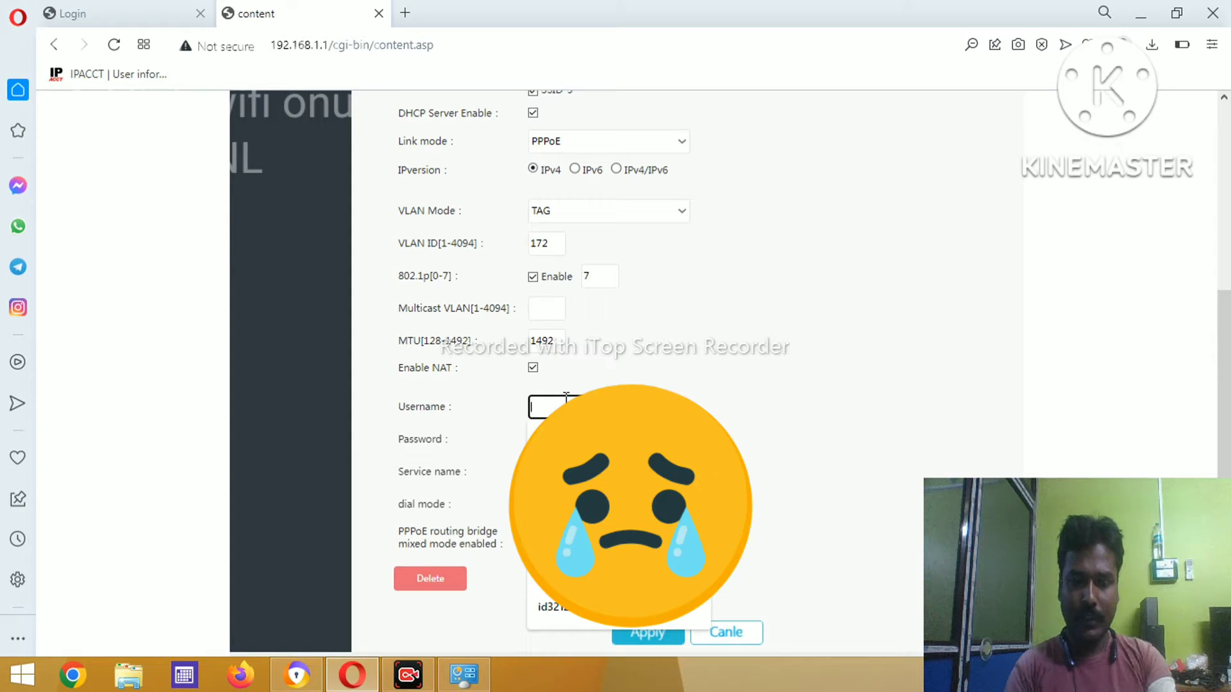
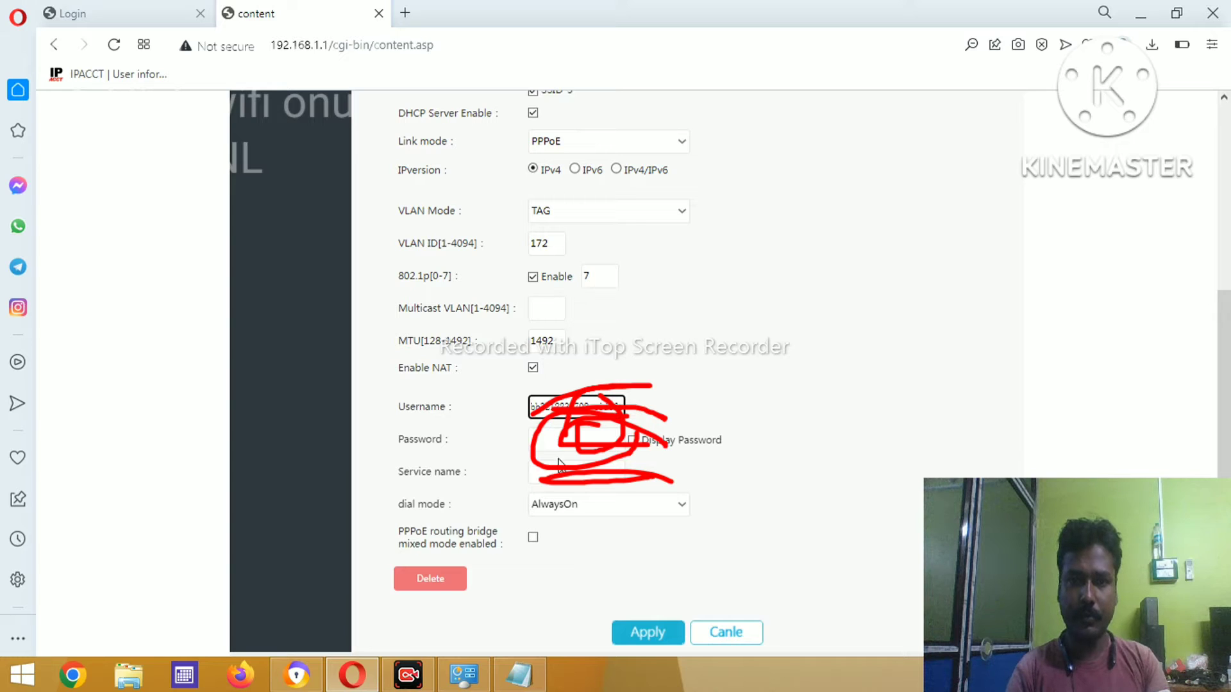
click(567, 439)
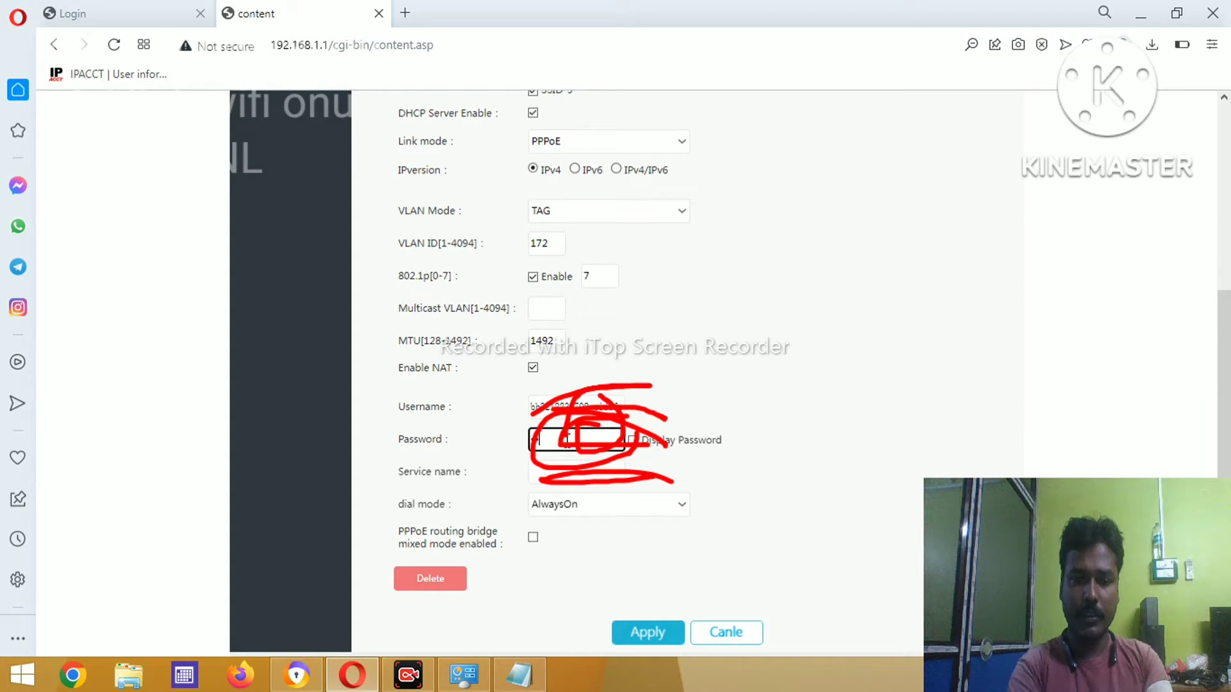
text(•)
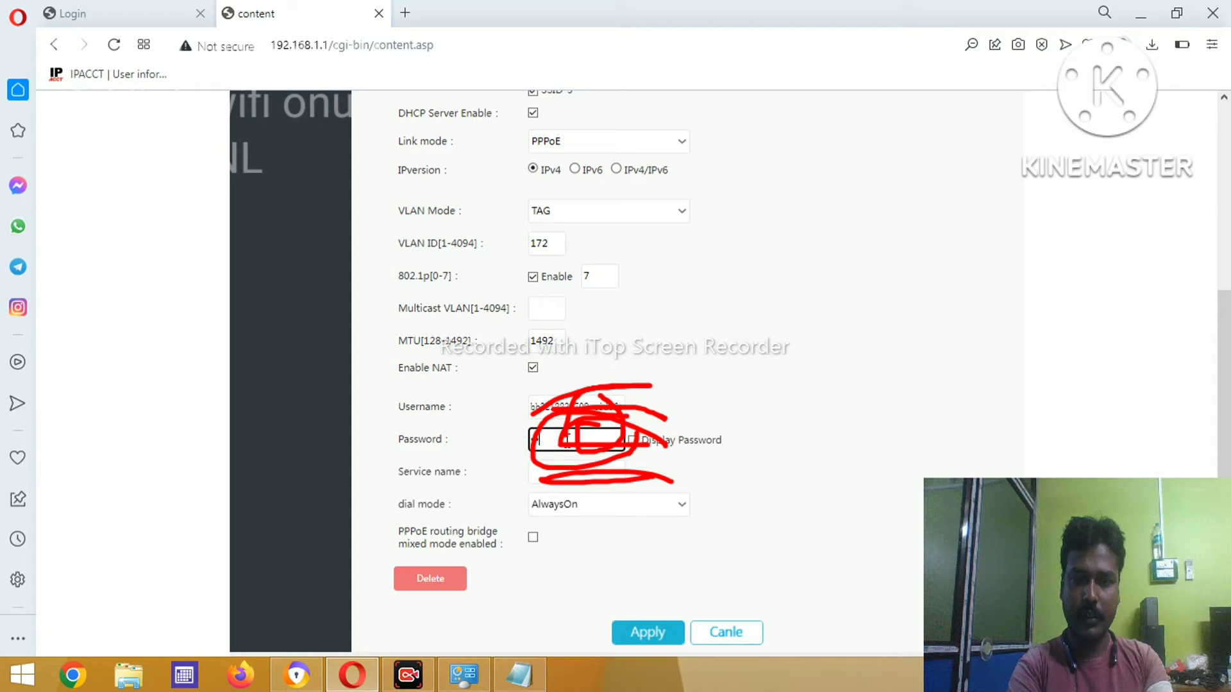
text(••••••)
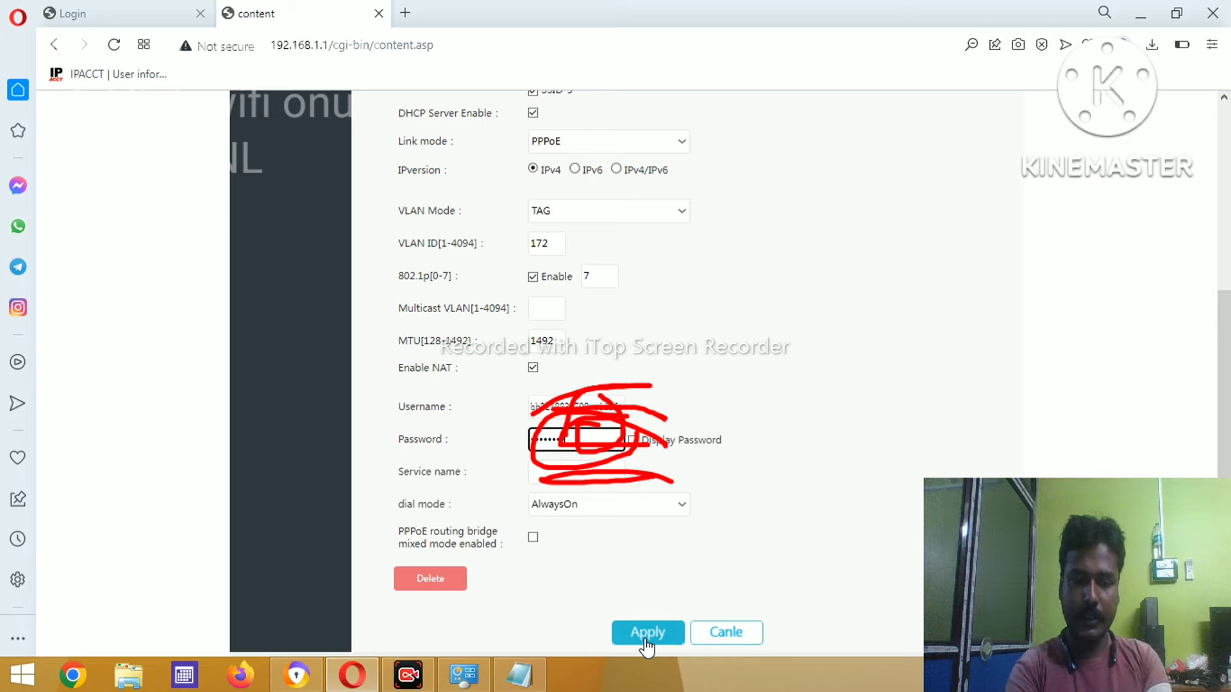
- Rerun the earlier command from Run to start a continuous ping to 8.8.8.8
key(super+r)
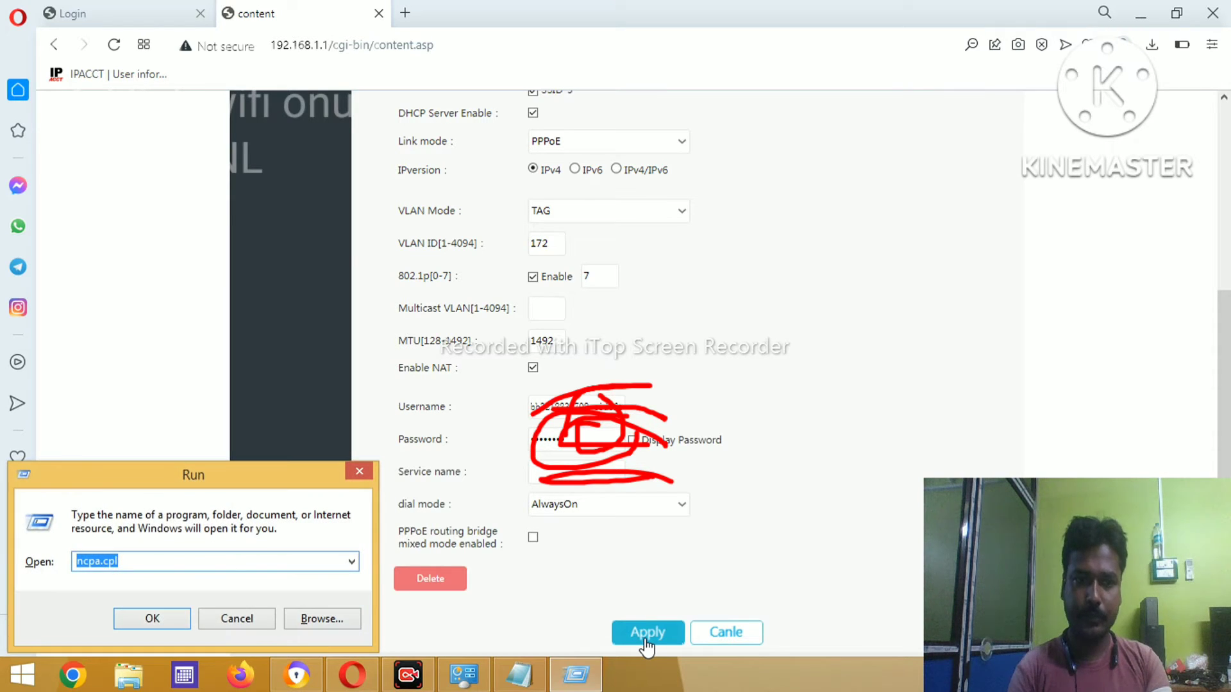
key(Down)
key(Down)
key(Down)
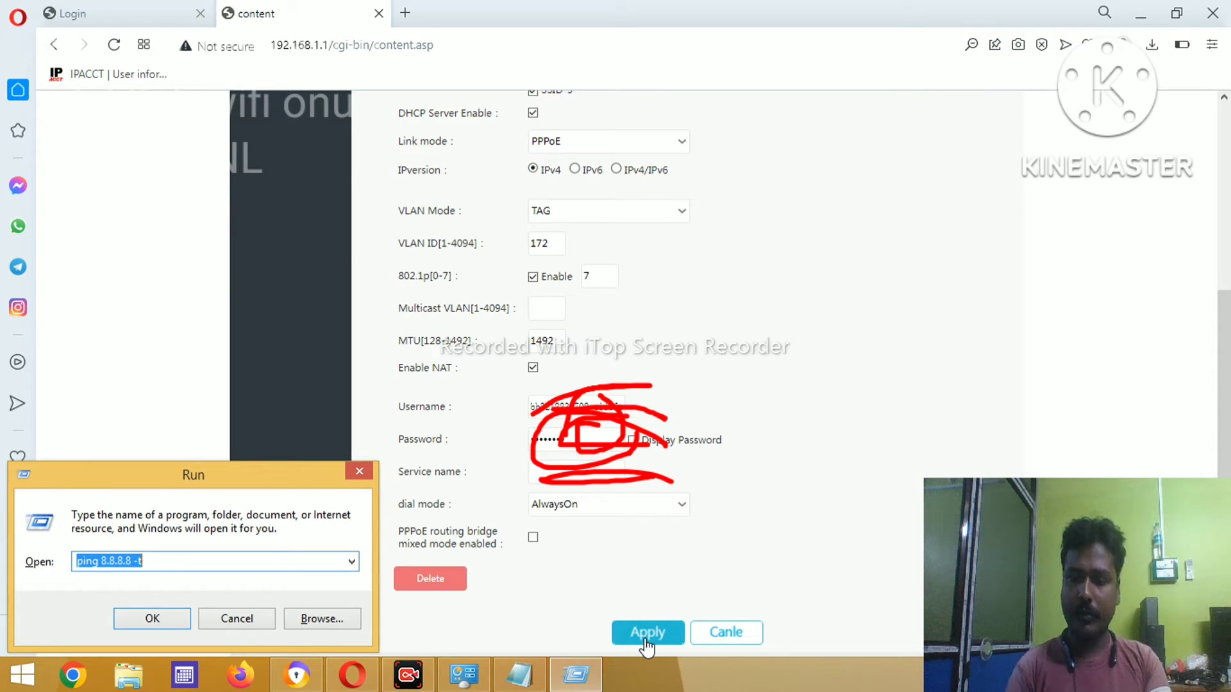
key(Return)
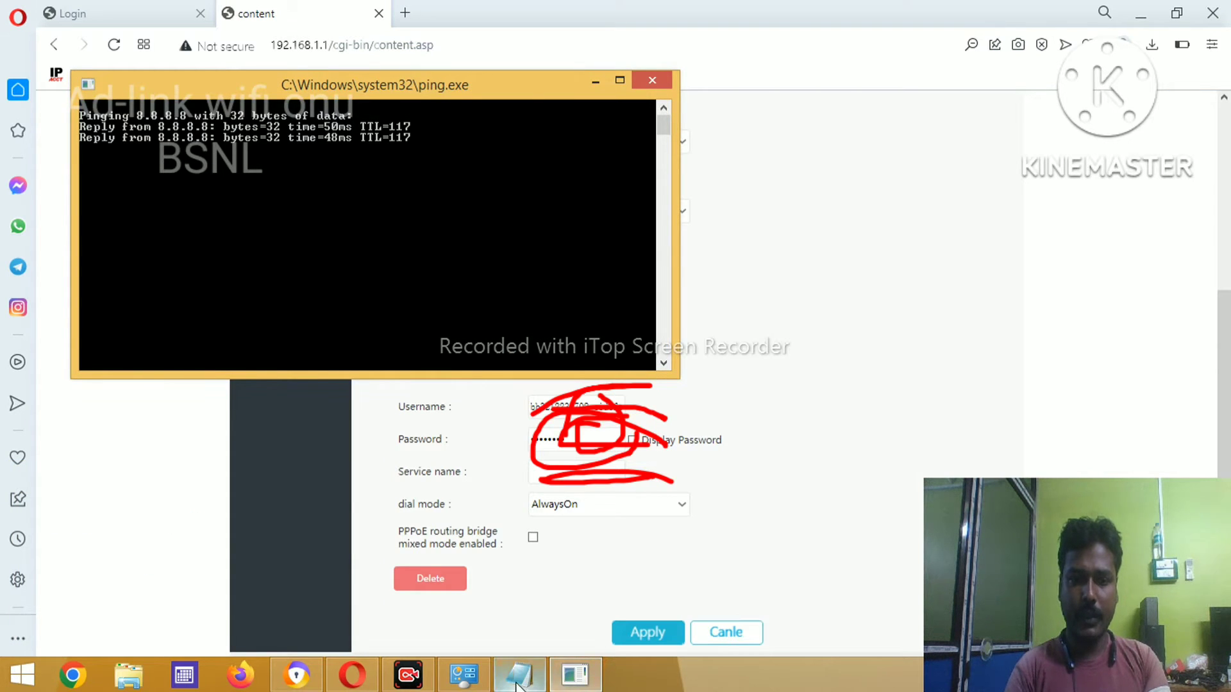
- Disable the Wi-Fi adapter in Network Connections and minimize the window
click(464, 675)
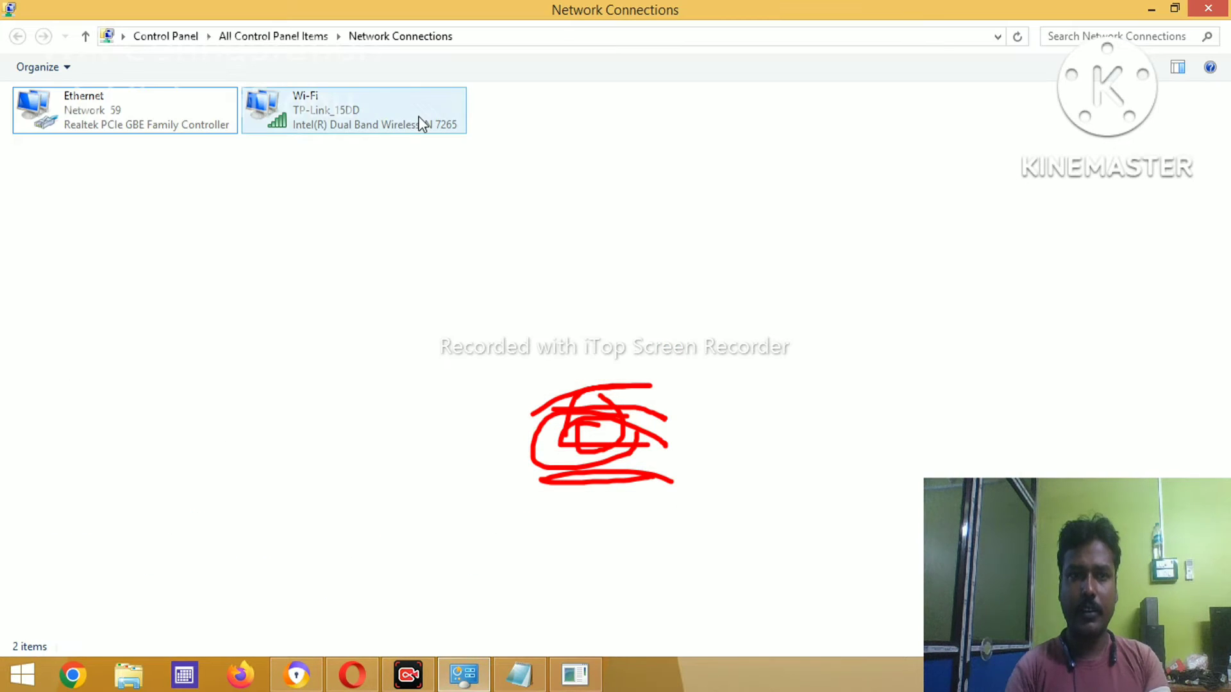
right_click(379, 106)
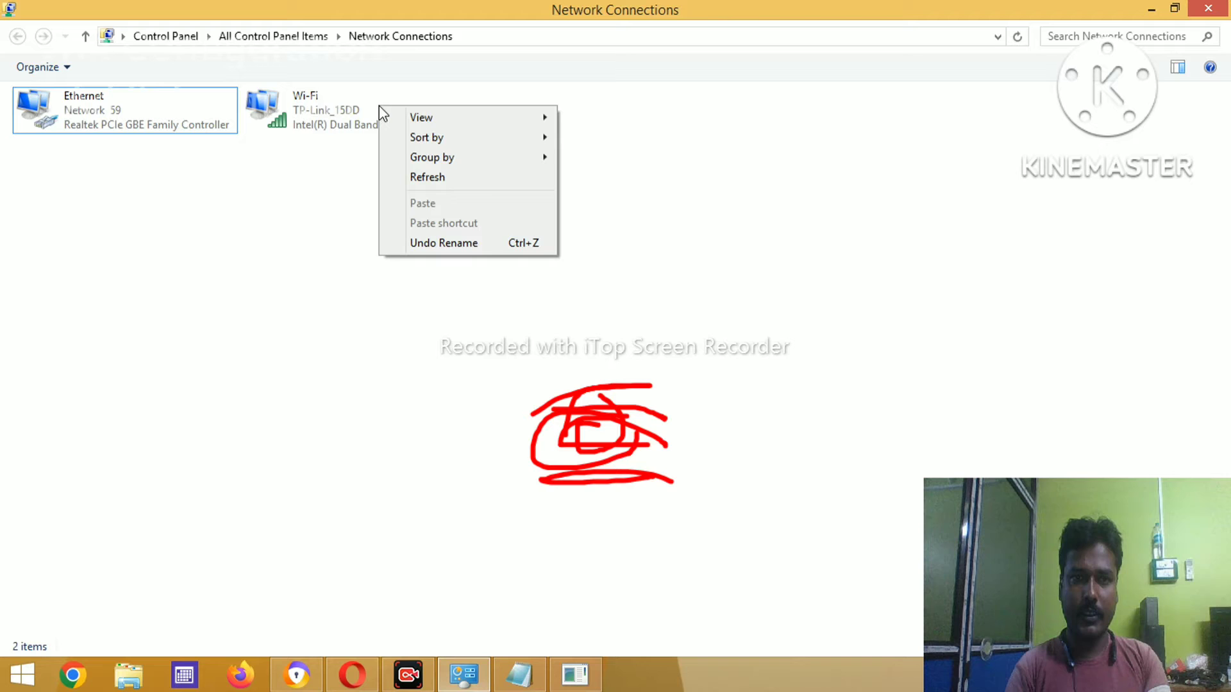
click(299, 193)
click(299, 120)
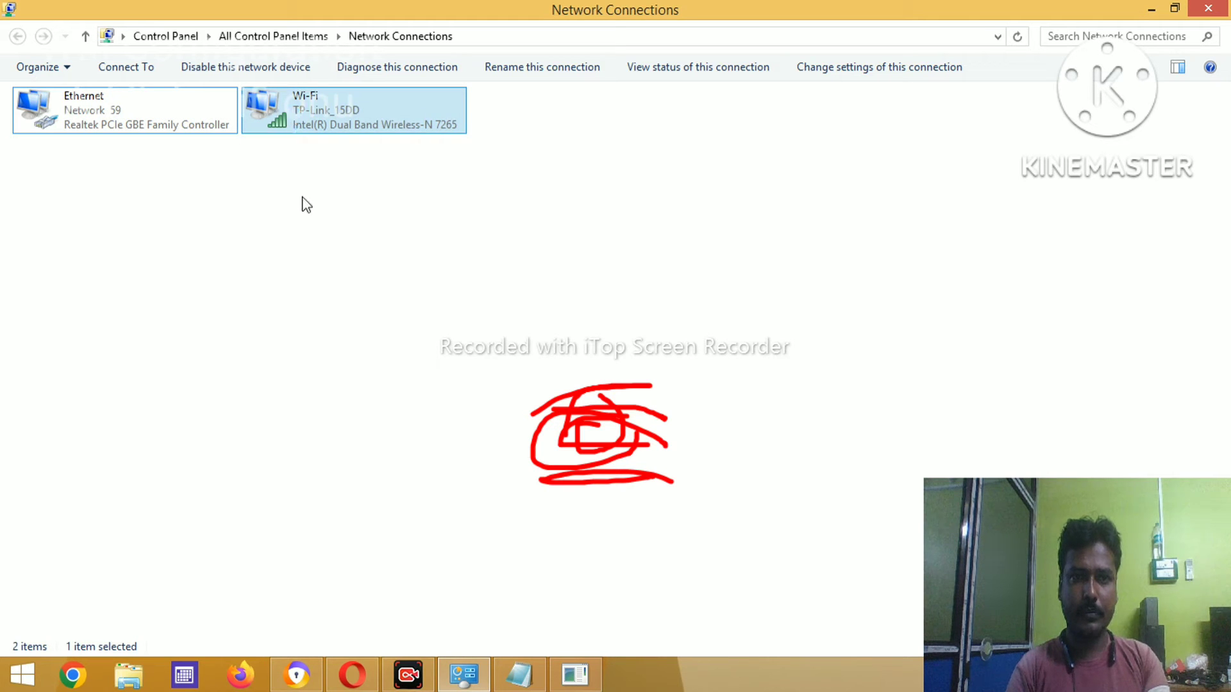
click(302, 201)
right_click(295, 112)
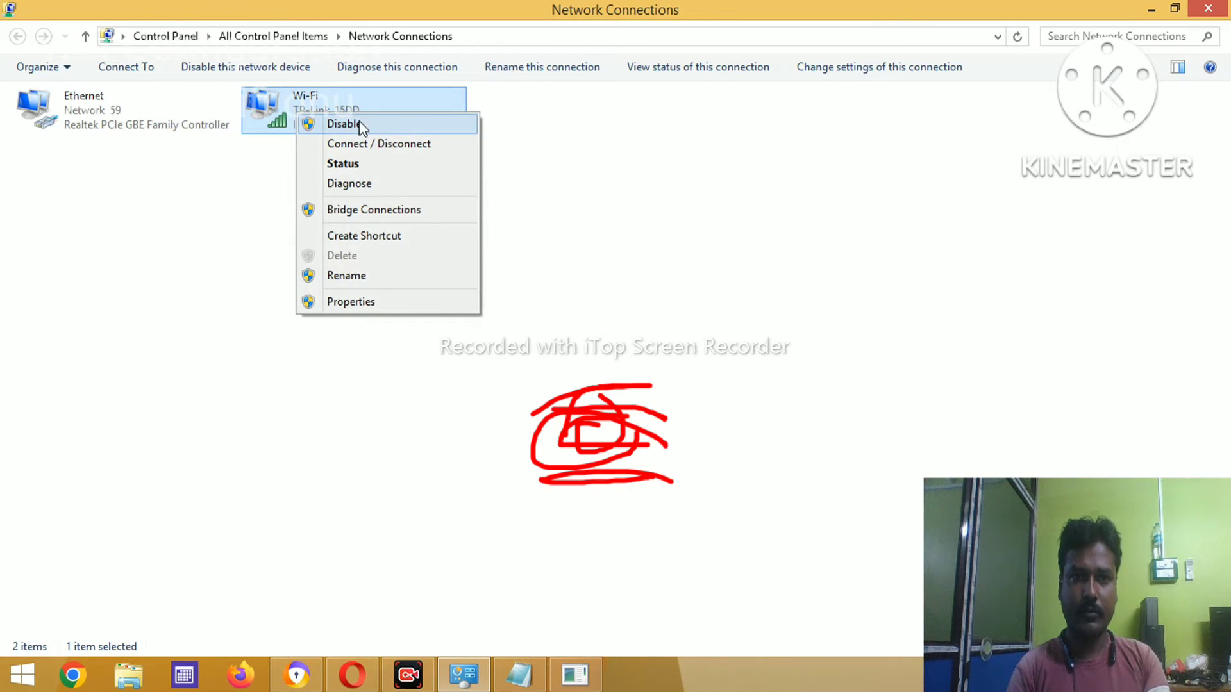
click(346, 122)
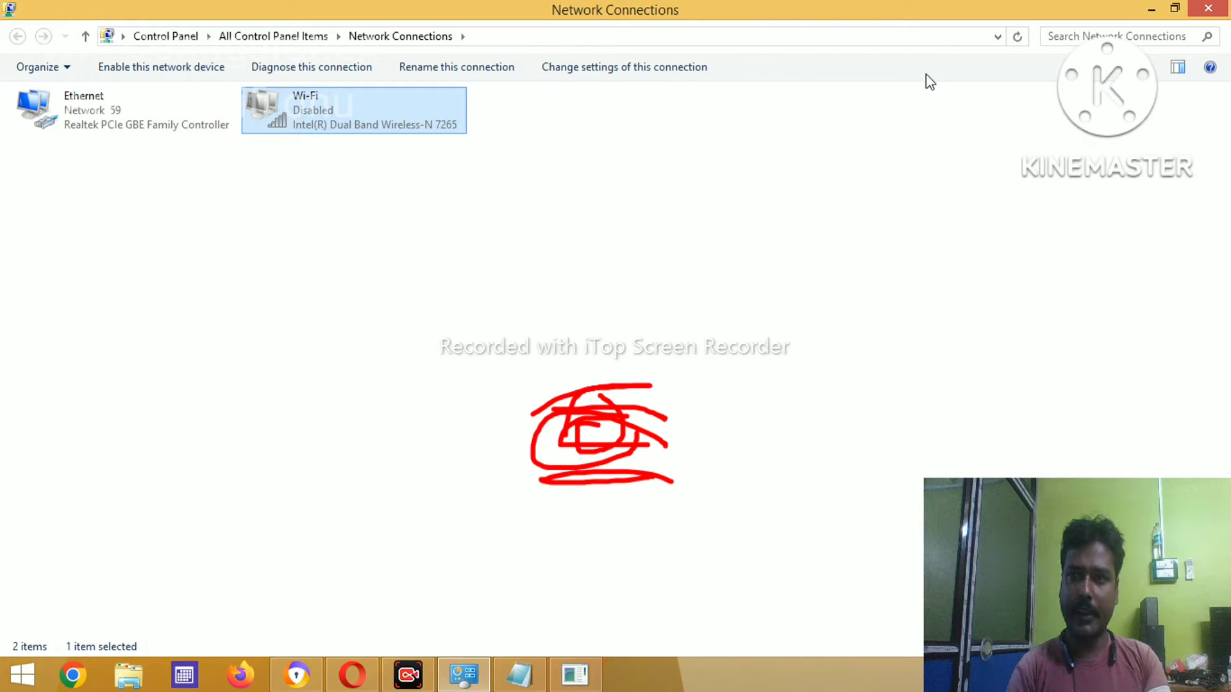
click(1155, 9)
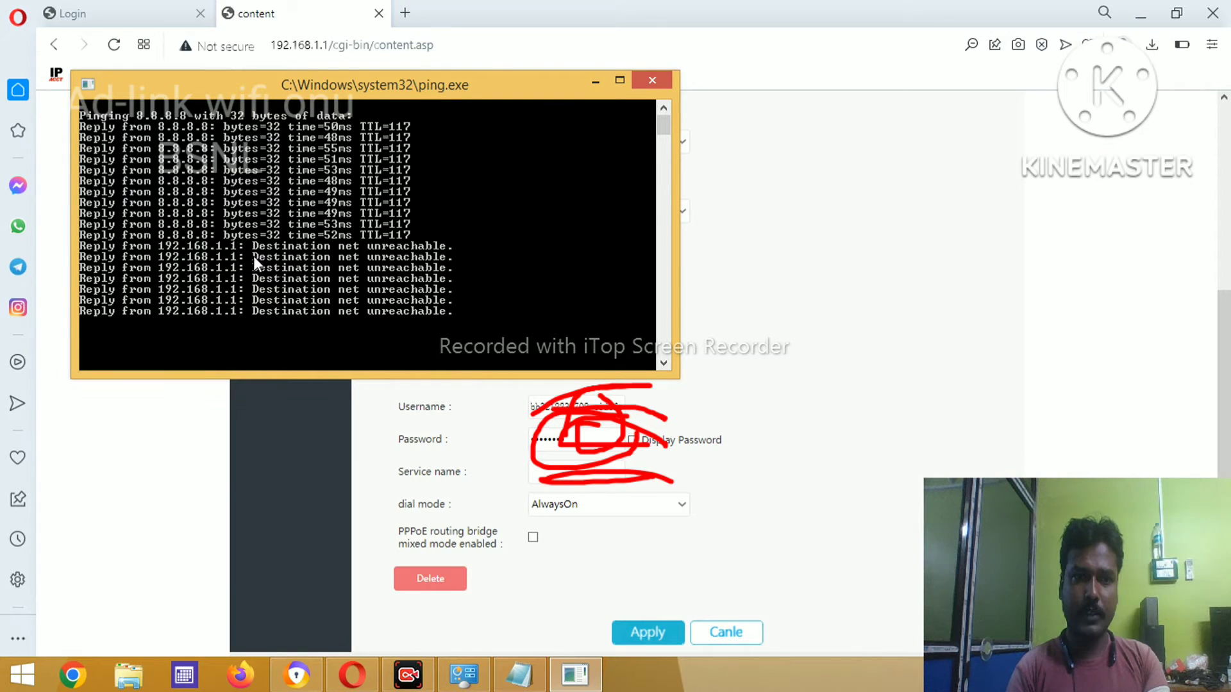
- Apply the PPPoE internet WAN settings and reload the router admin page
click(873, 371)
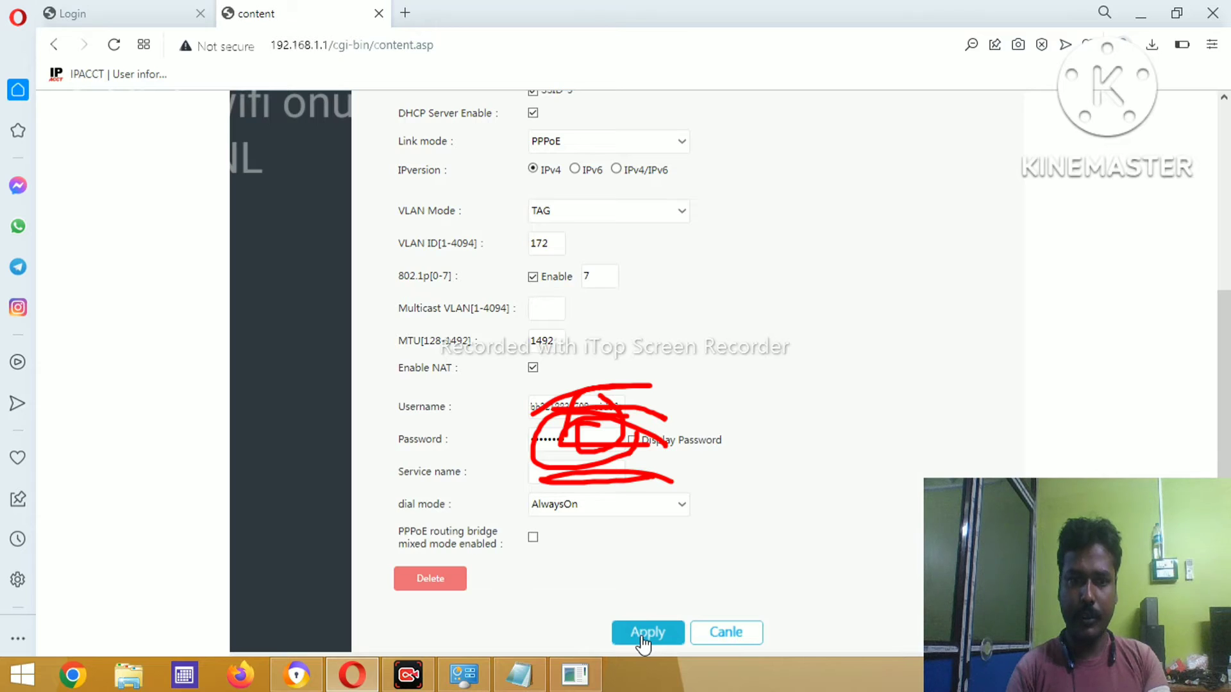
click(646, 633)
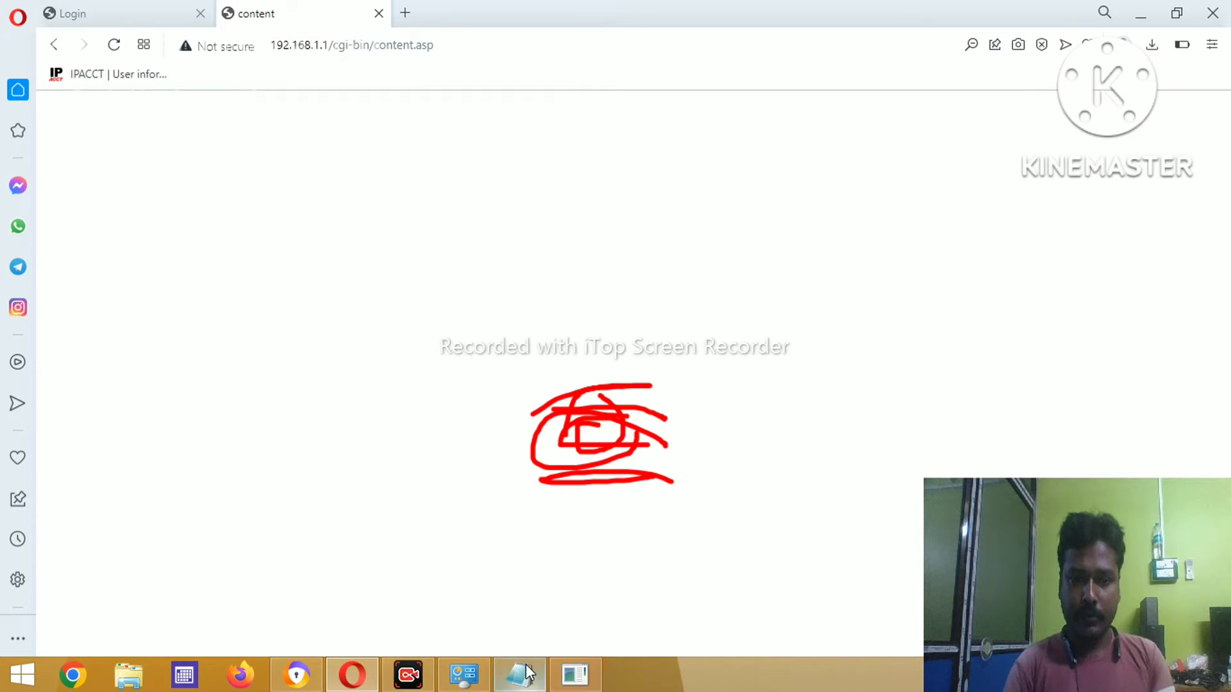
click(577, 681)
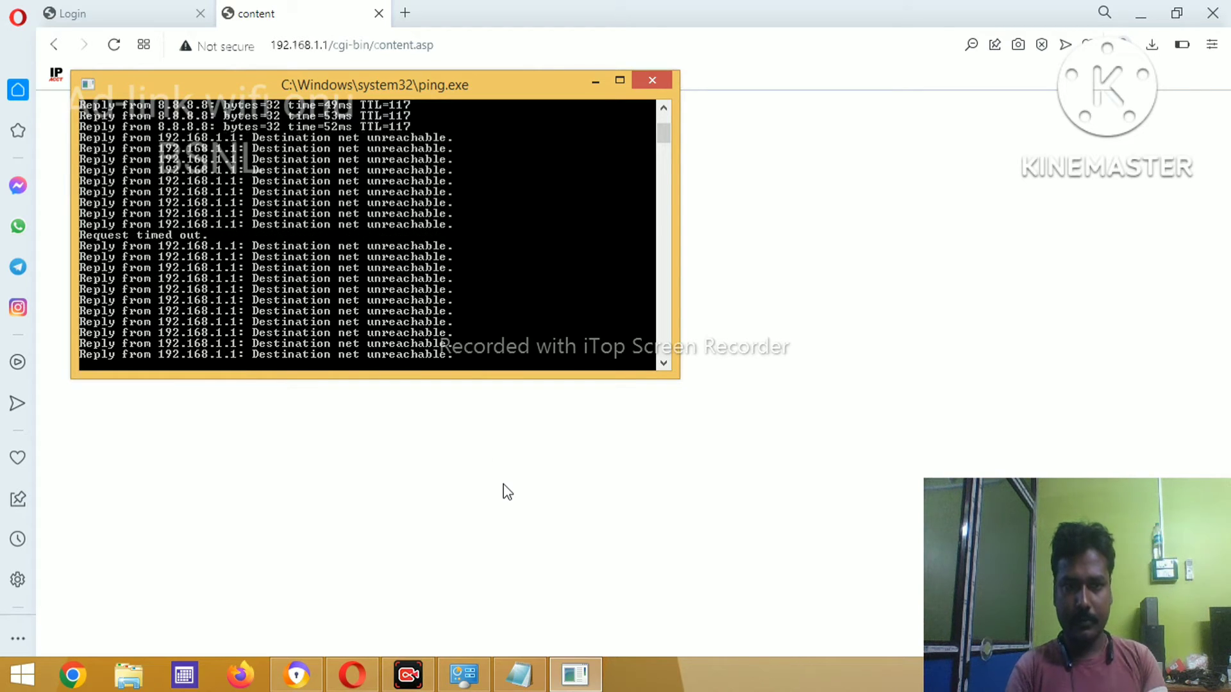
click(606, 564)
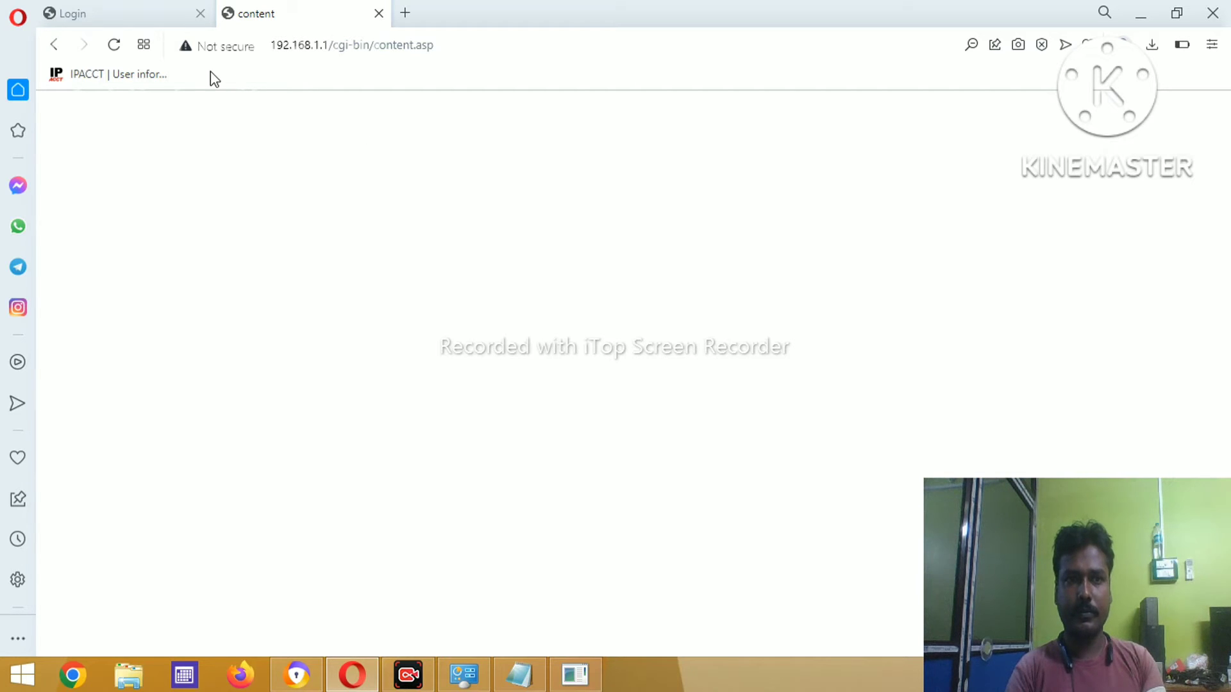
click(110, 48)
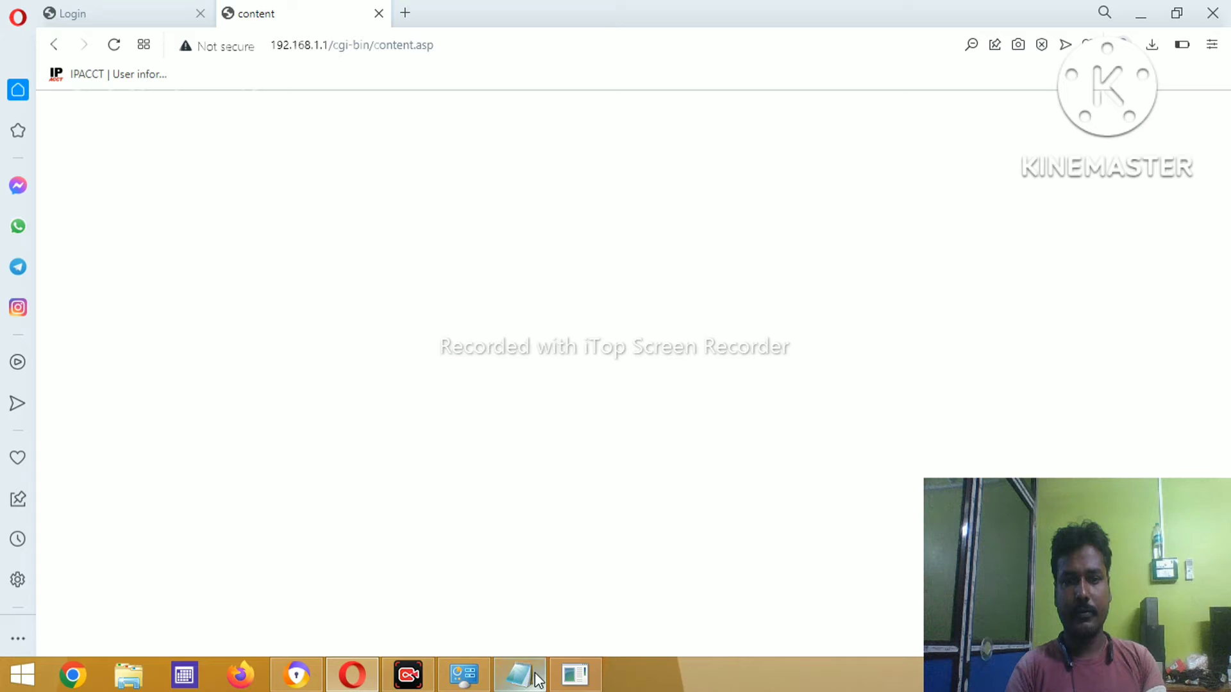
- Check the ping console until 8.8.8.8 replies return, then go back to the WAN page
click(594, 684)
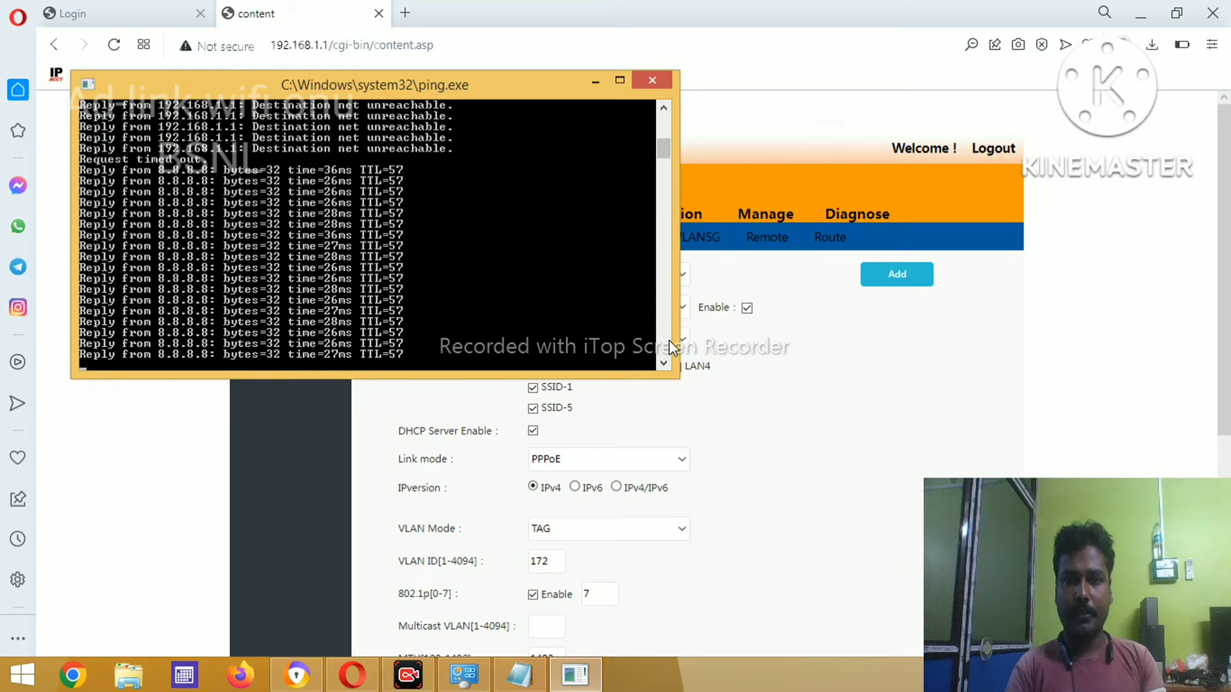
click(664, 347)
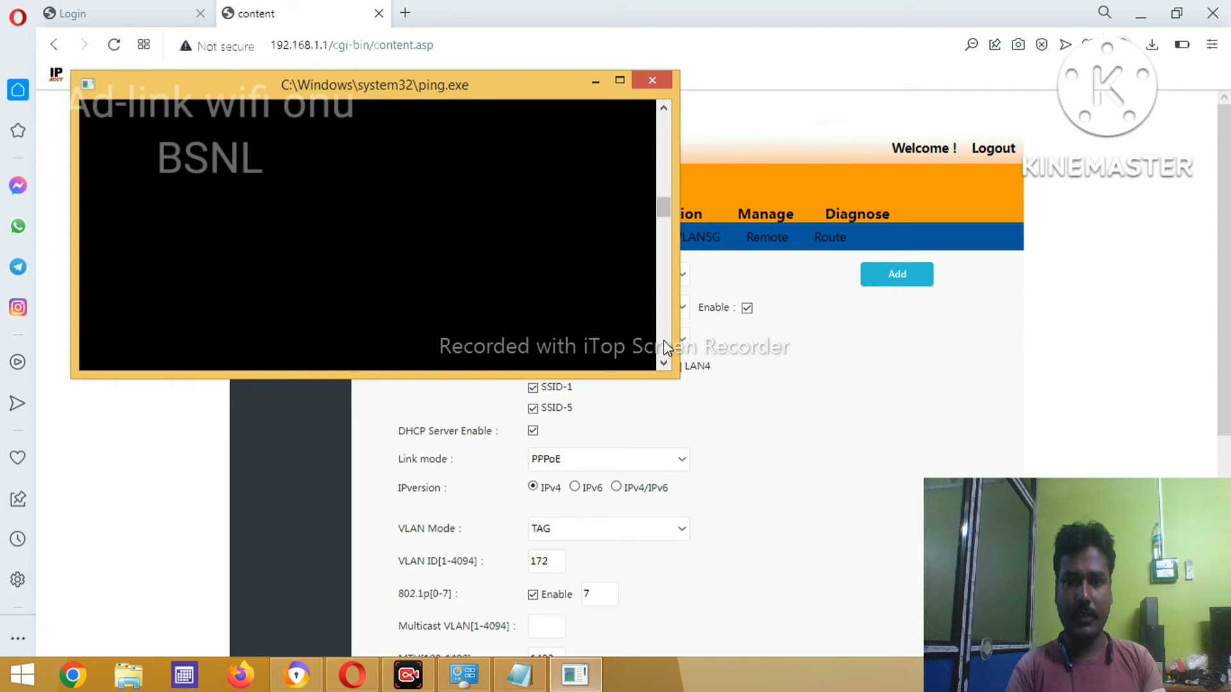
click(664, 341)
drag(665, 309, 667, 129)
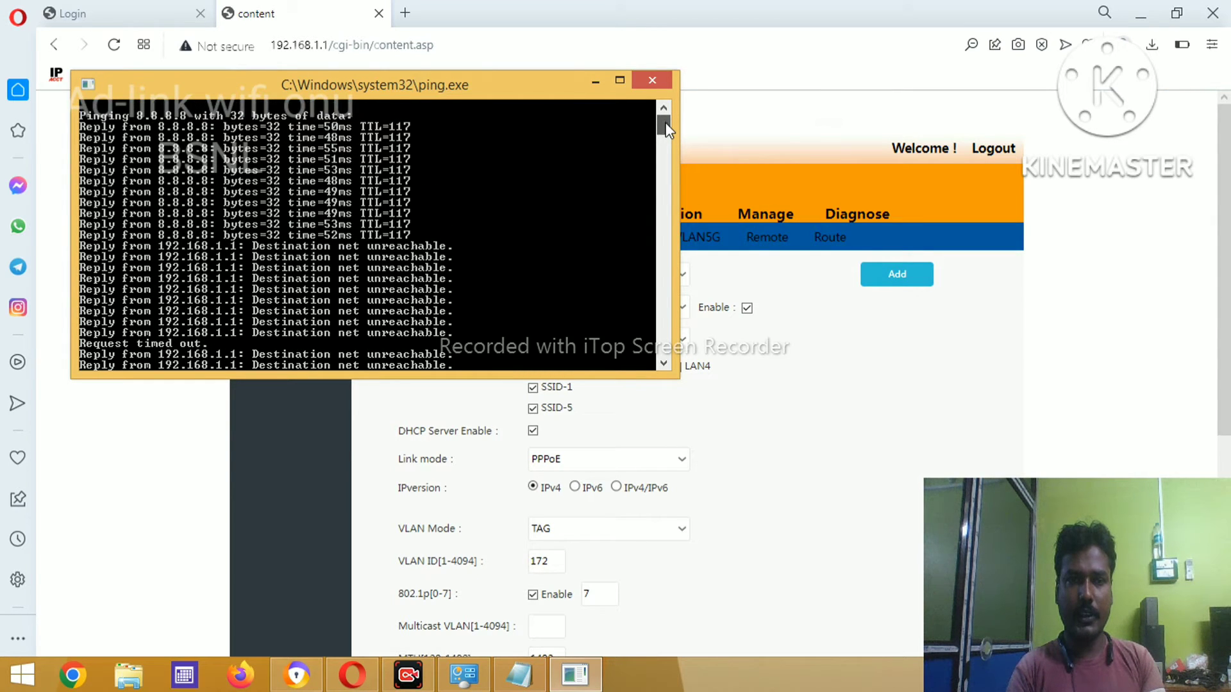
scroll(667, 128, down, 10)
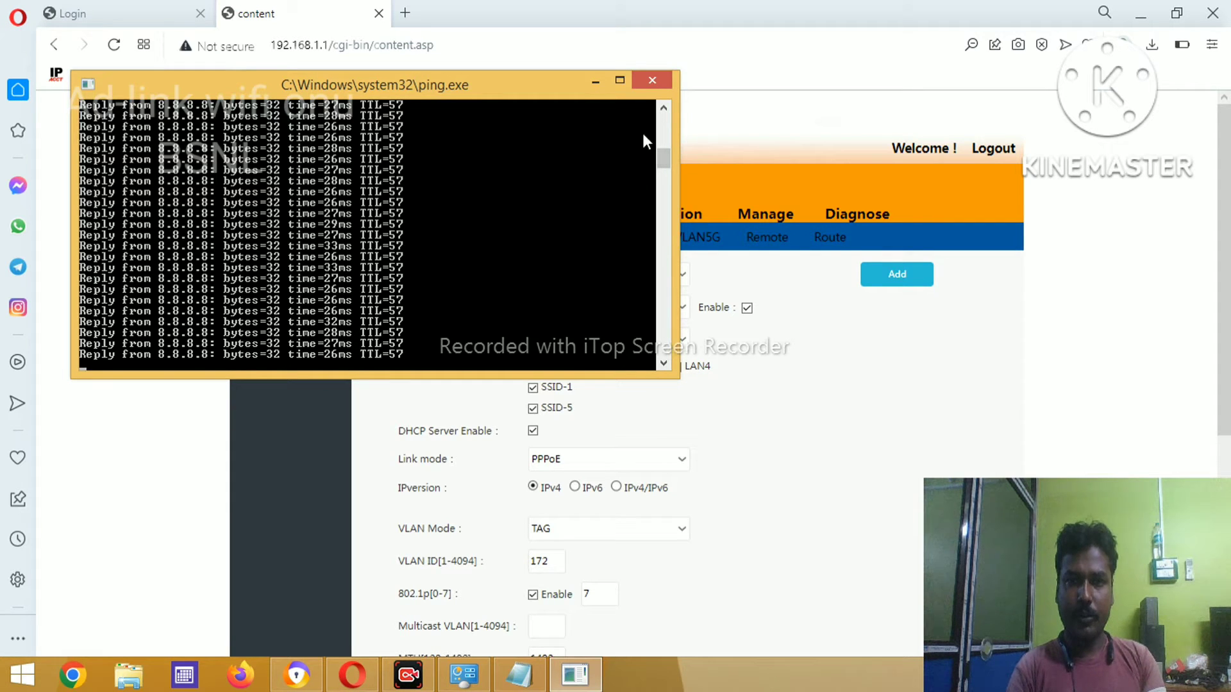
drag(662, 156, 660, 121)
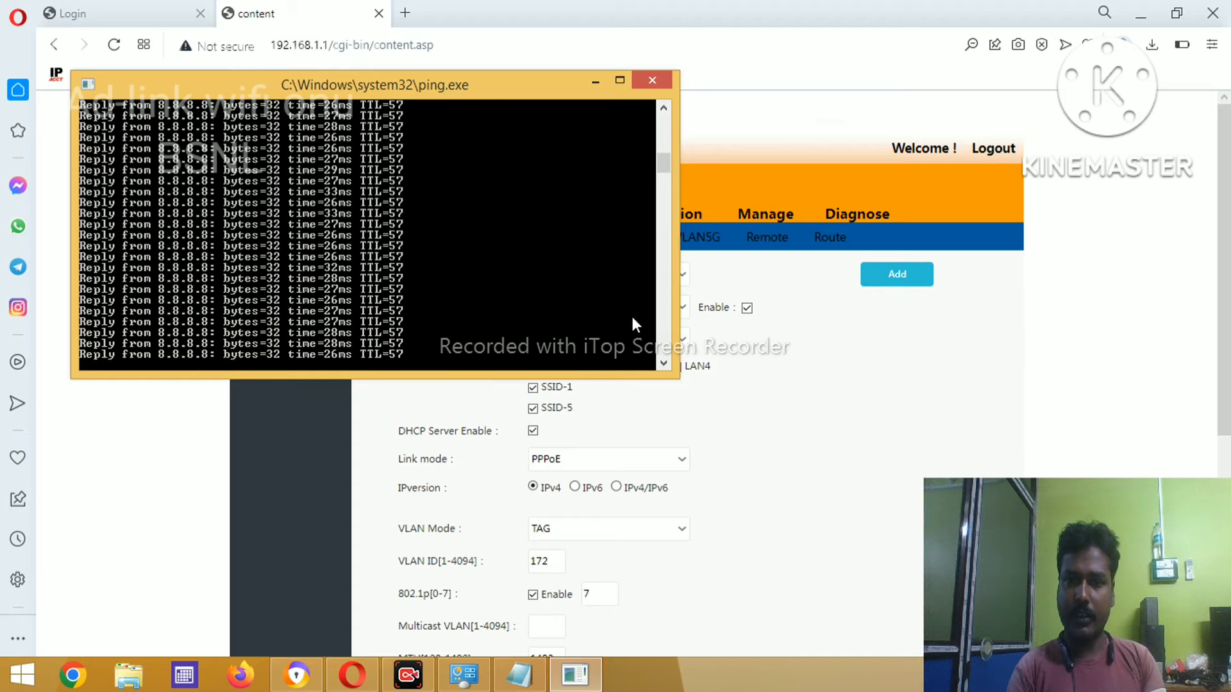
click(844, 418)
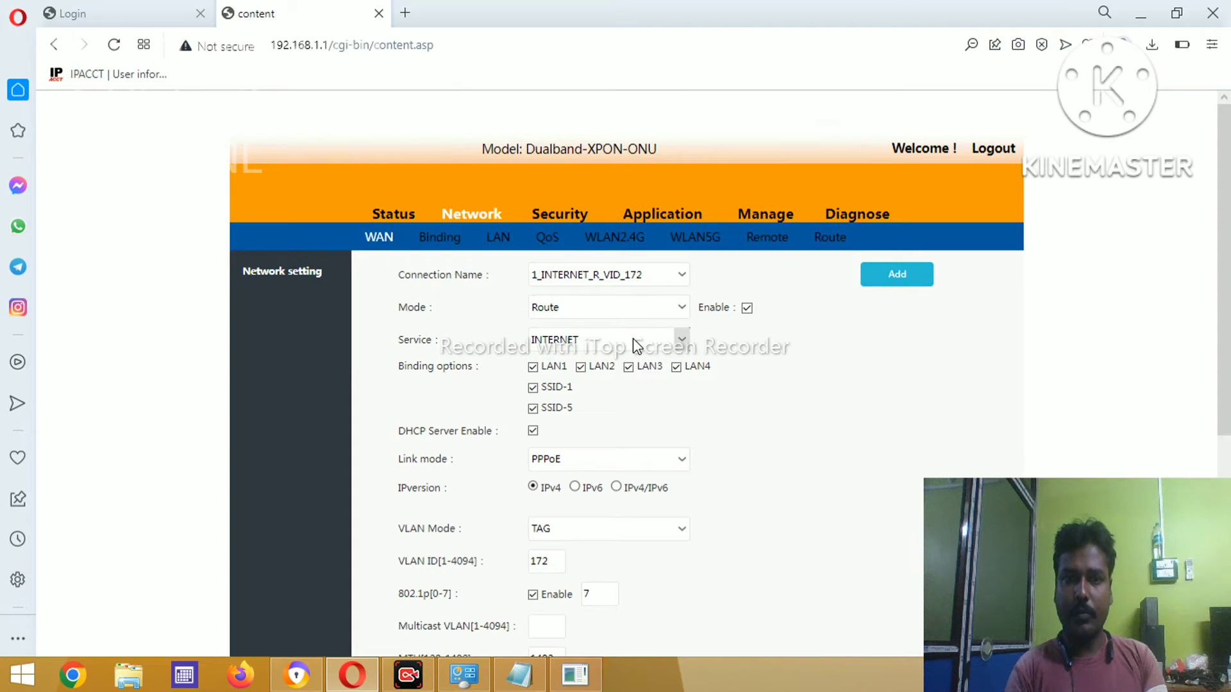
- Select the 2_OTHER_B_VID_ connection and set its mode to Route
click(678, 276)
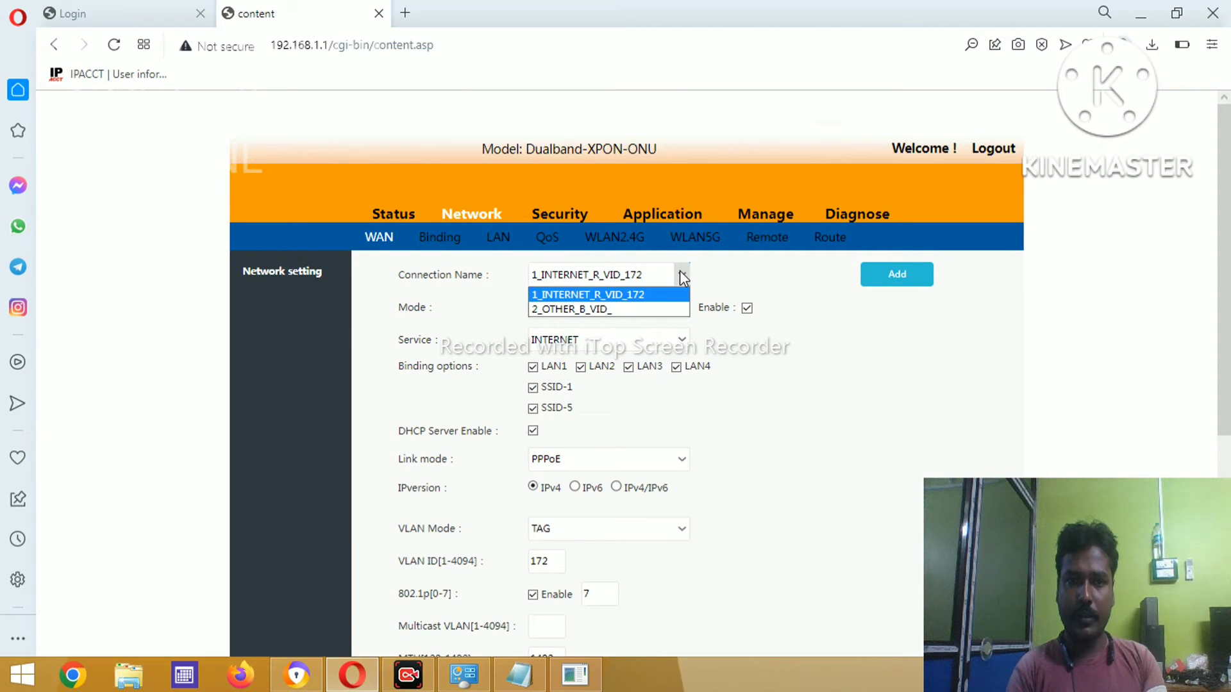
click(583, 309)
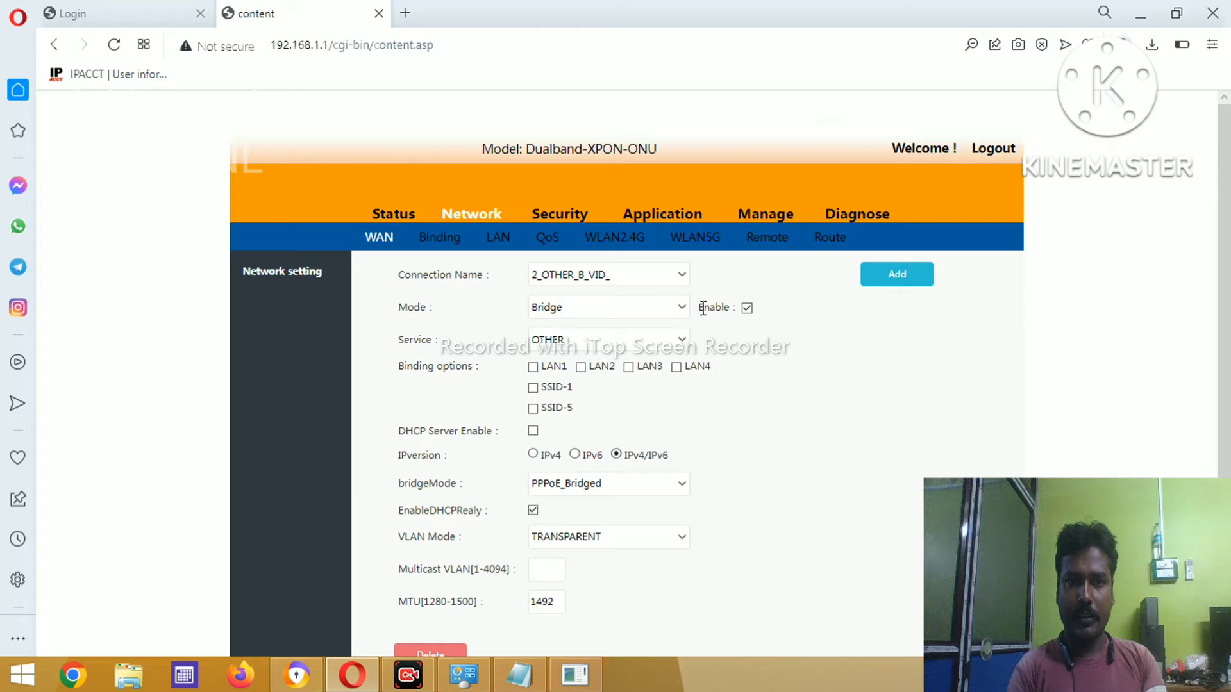
click(683, 307)
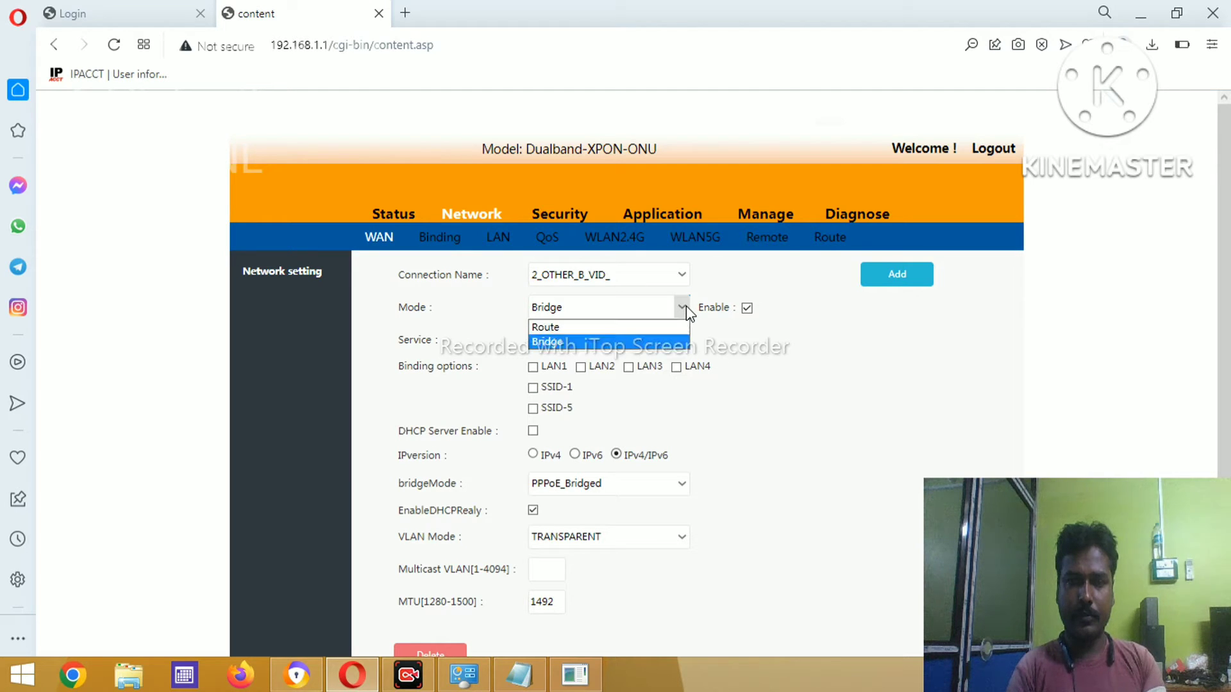
click(685, 307)
click(685, 307)
click(681, 309)
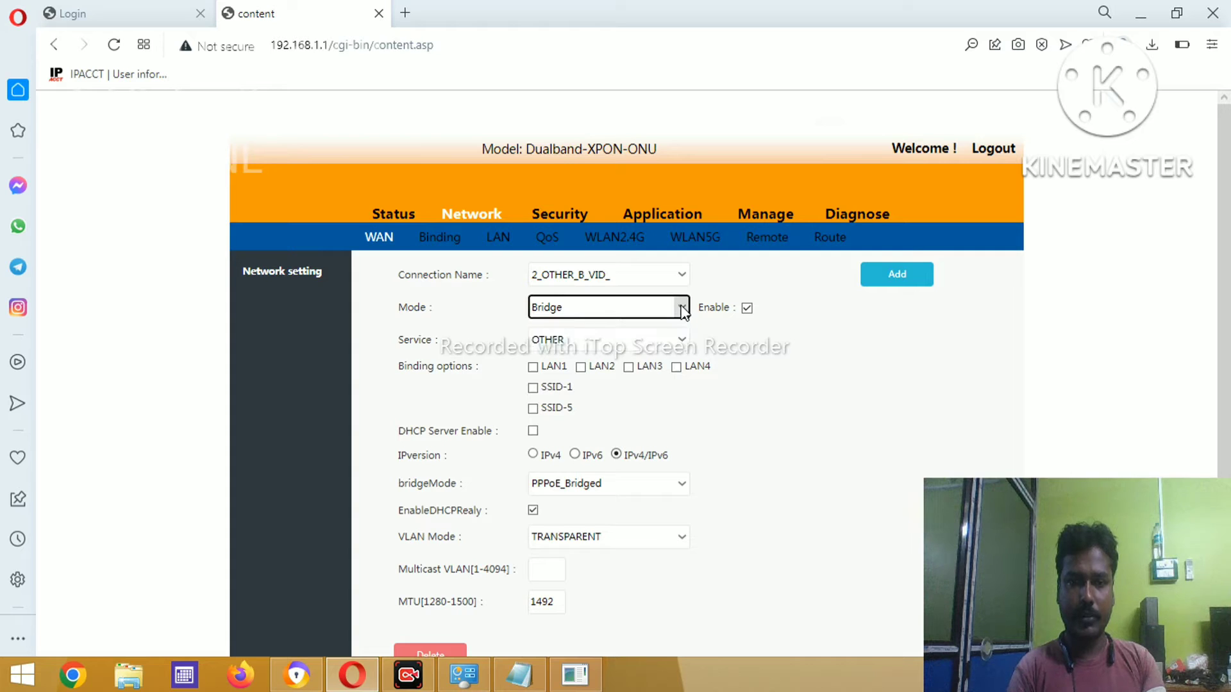
click(677, 339)
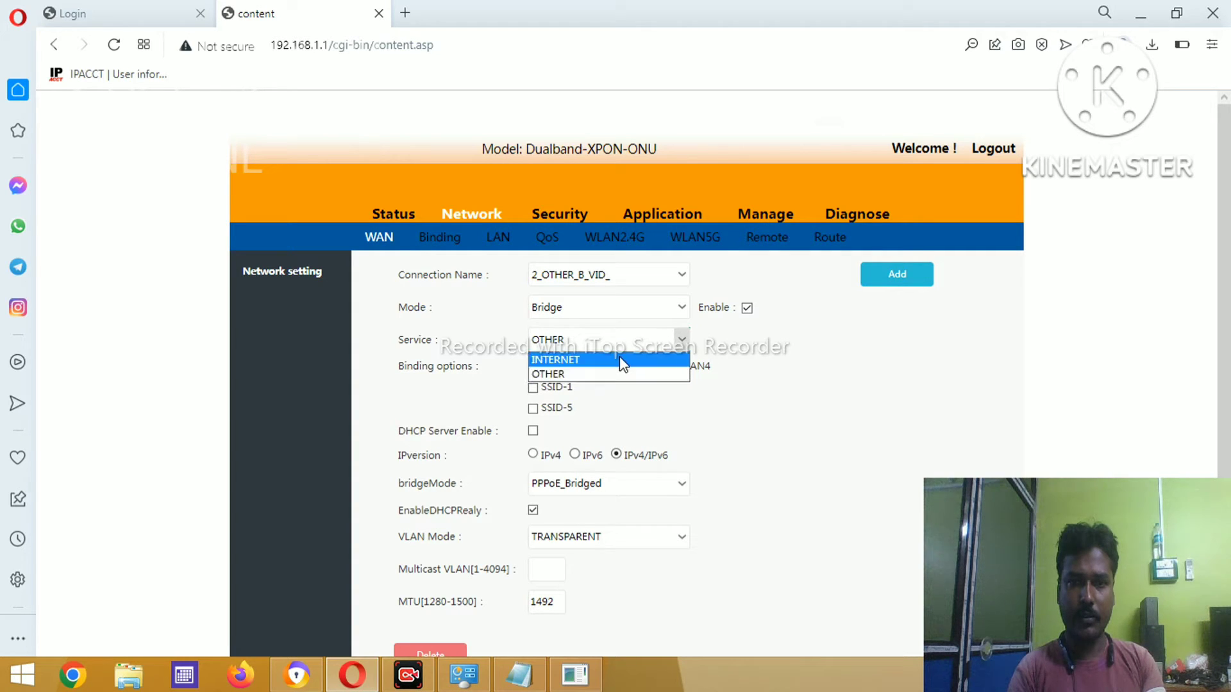
click(682, 309)
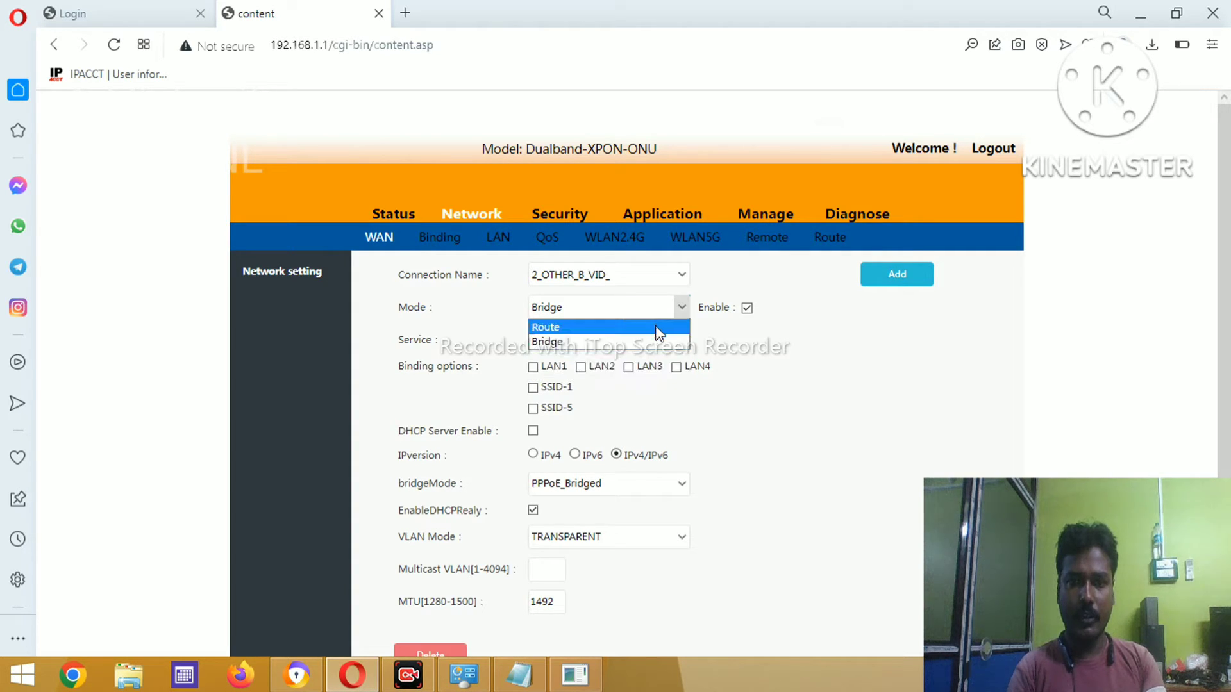
click(657, 333)
- Set the connection's service type to VOIP
click(682, 341)
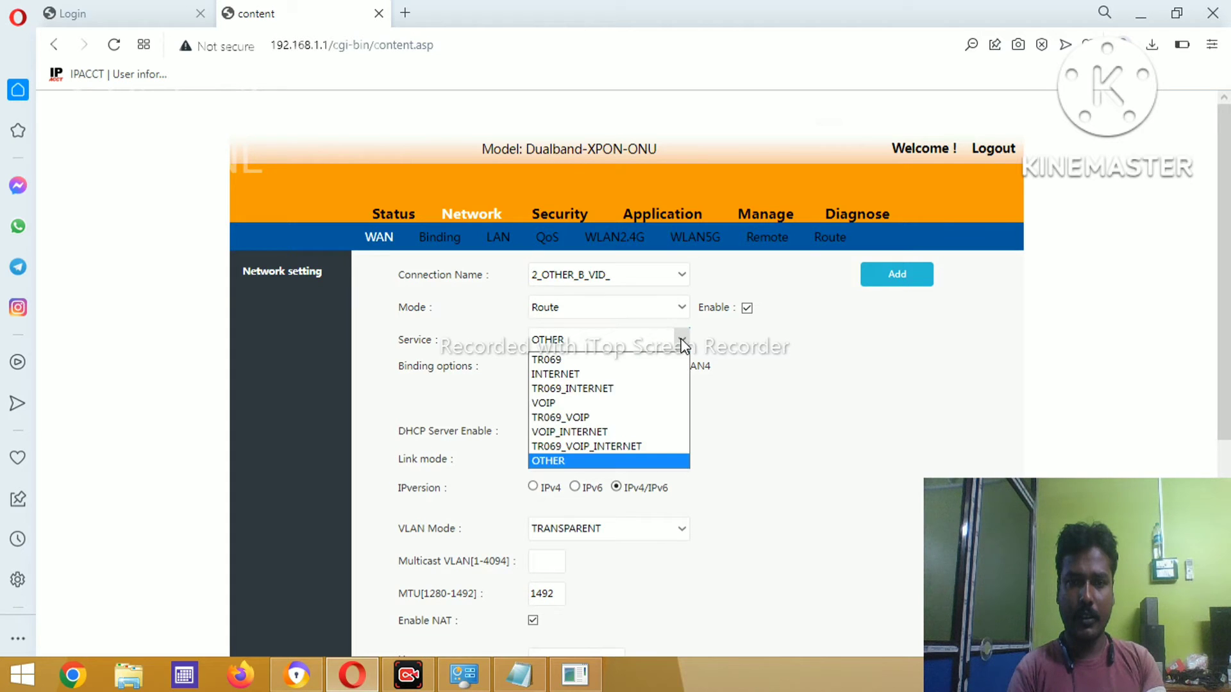
click(577, 405)
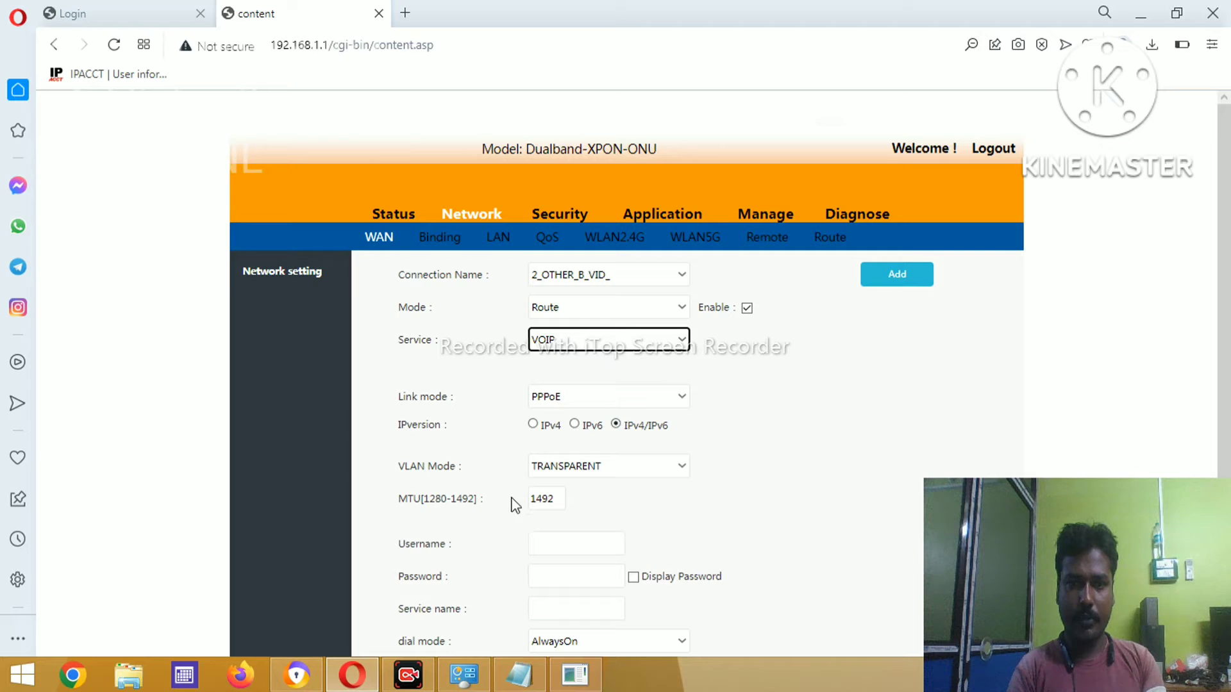
click(616, 396)
click(619, 402)
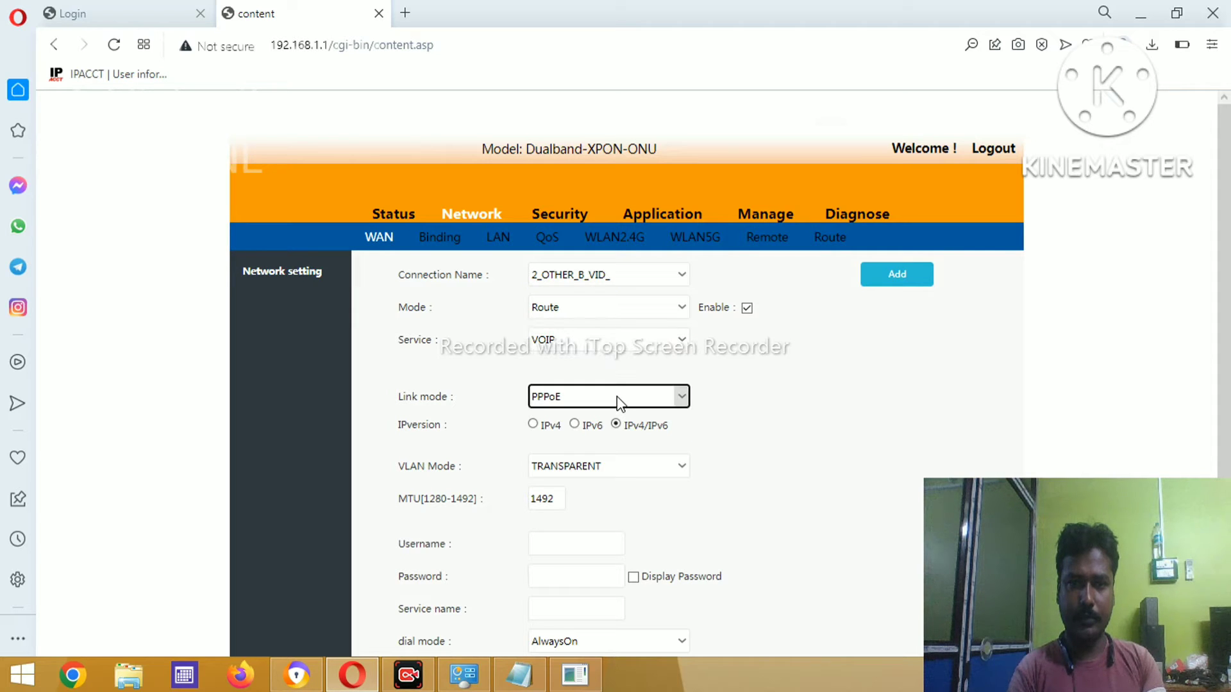
- Change the VOIP connection's link mode to IPoE
click(619, 402)
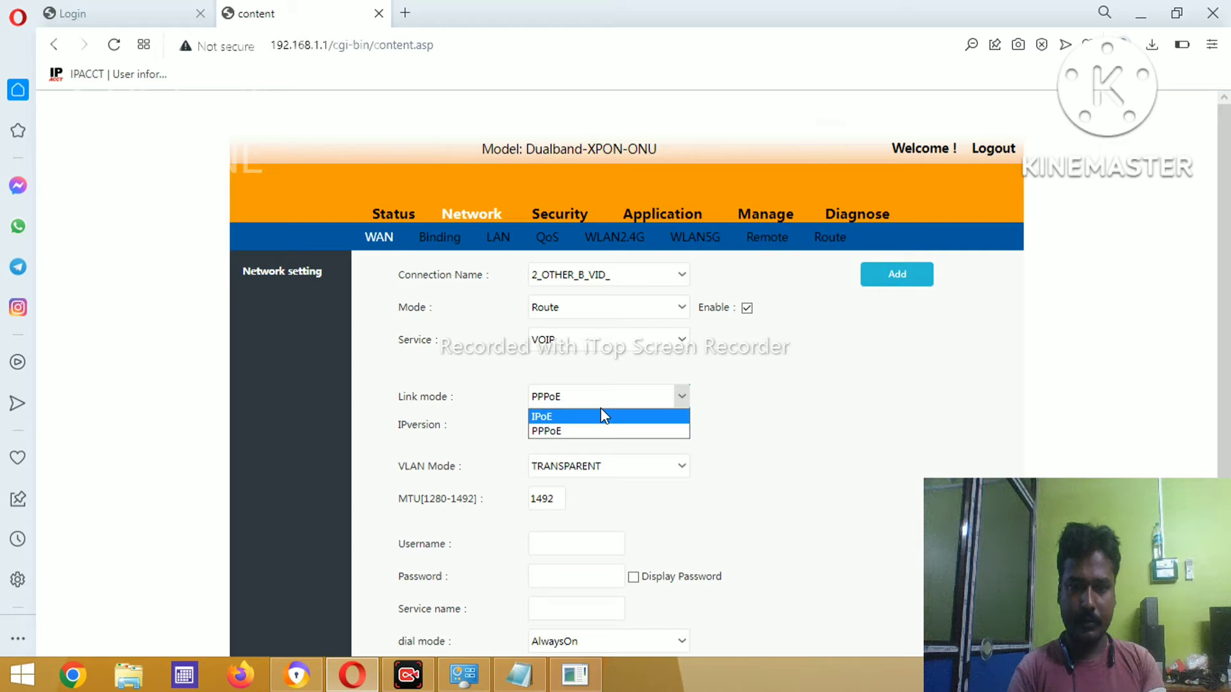
key(Escape)
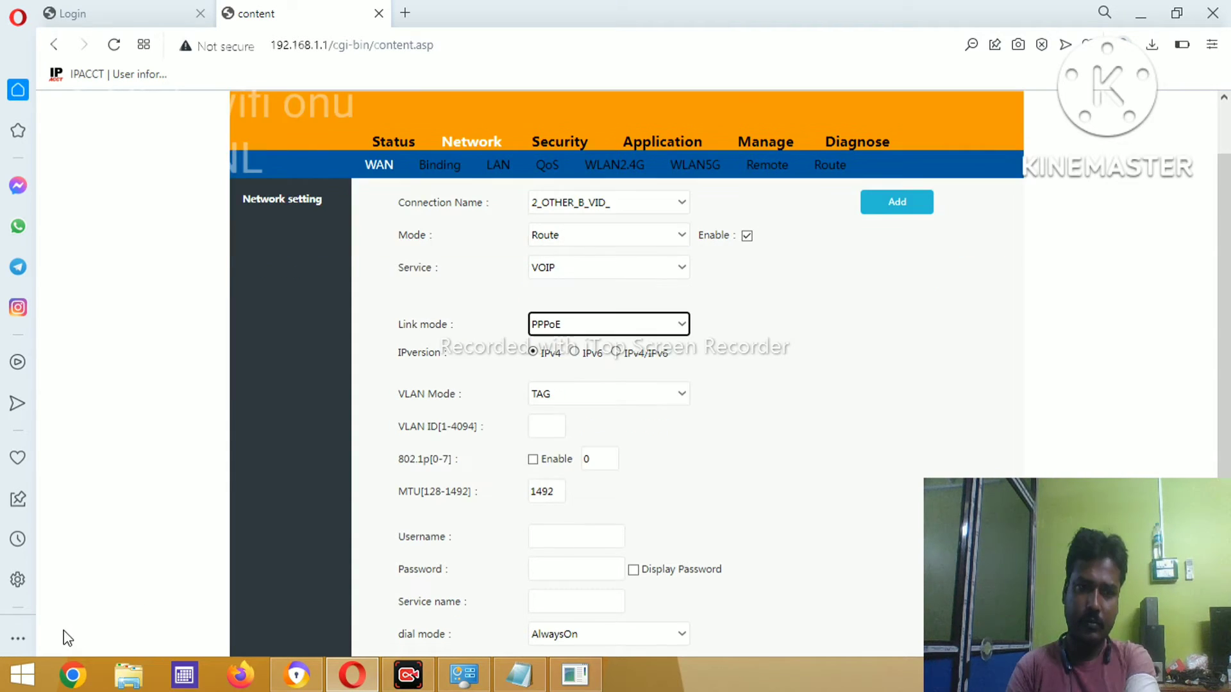
click(678, 325)
click(613, 345)
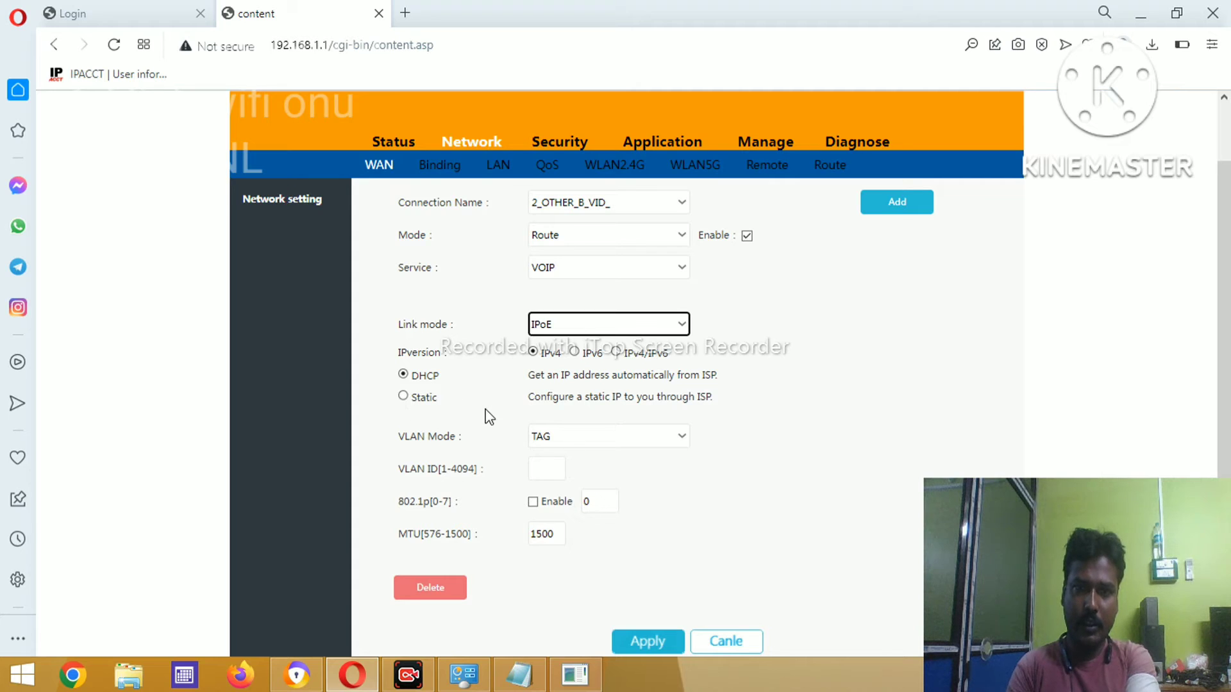
- Keep VLAN mode TAG and set the VLAN ID to 1831
click(577, 437)
click(577, 437)
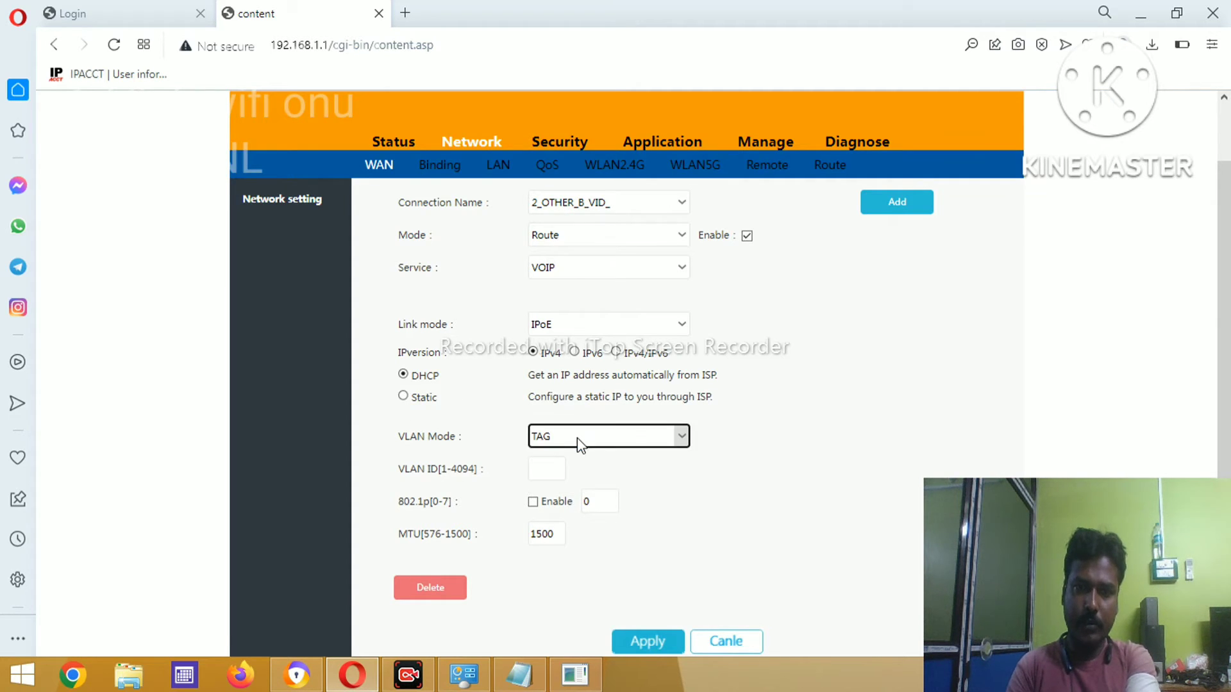
click(554, 467)
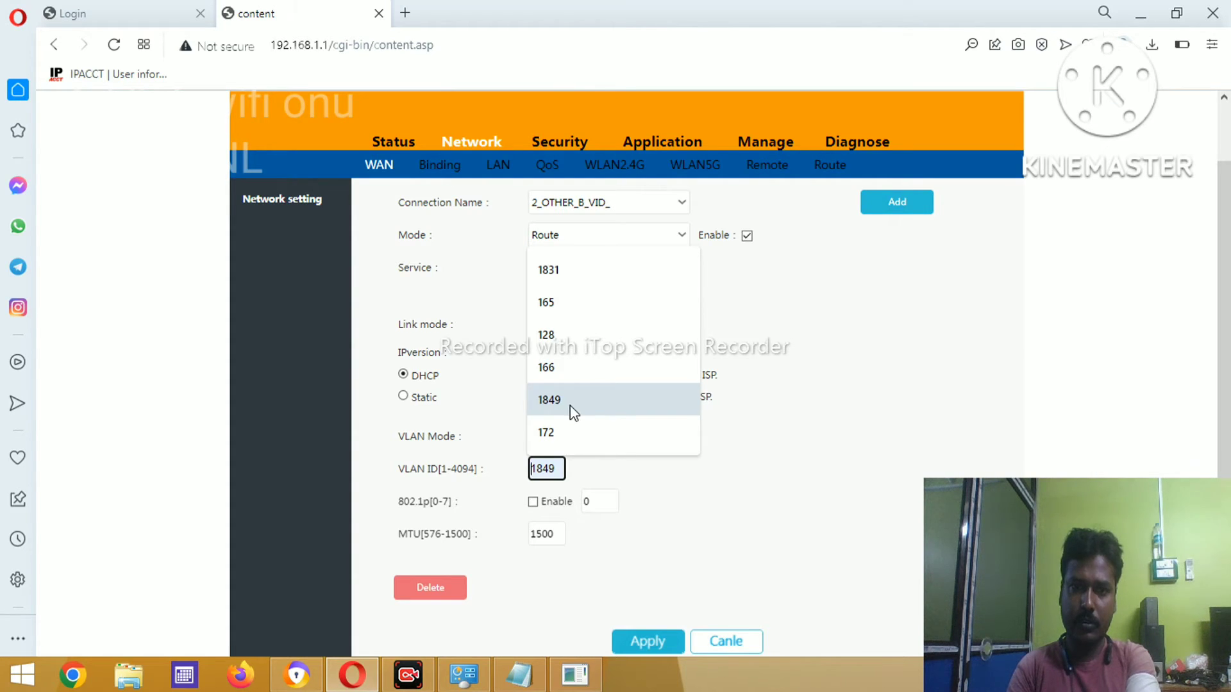
click(581, 276)
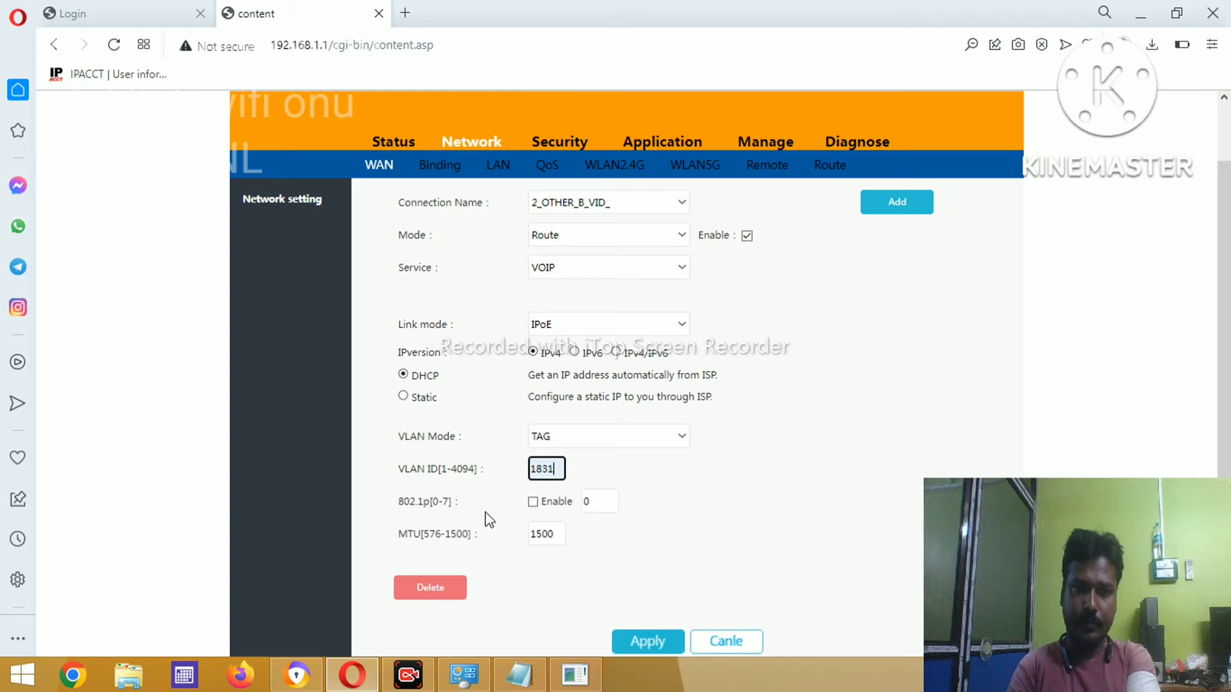
- Enable 802.1p with priority 7 and apply the VOIP WAN settings
click(533, 503)
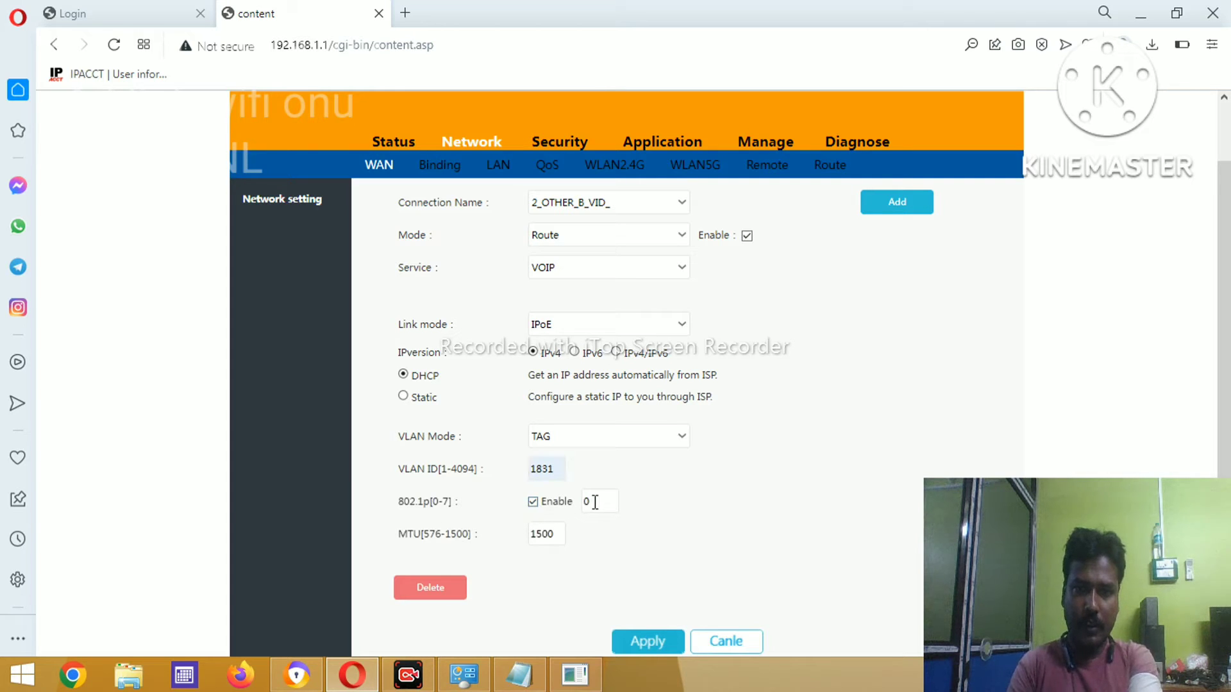
click(604, 503)
key(BackSpace)
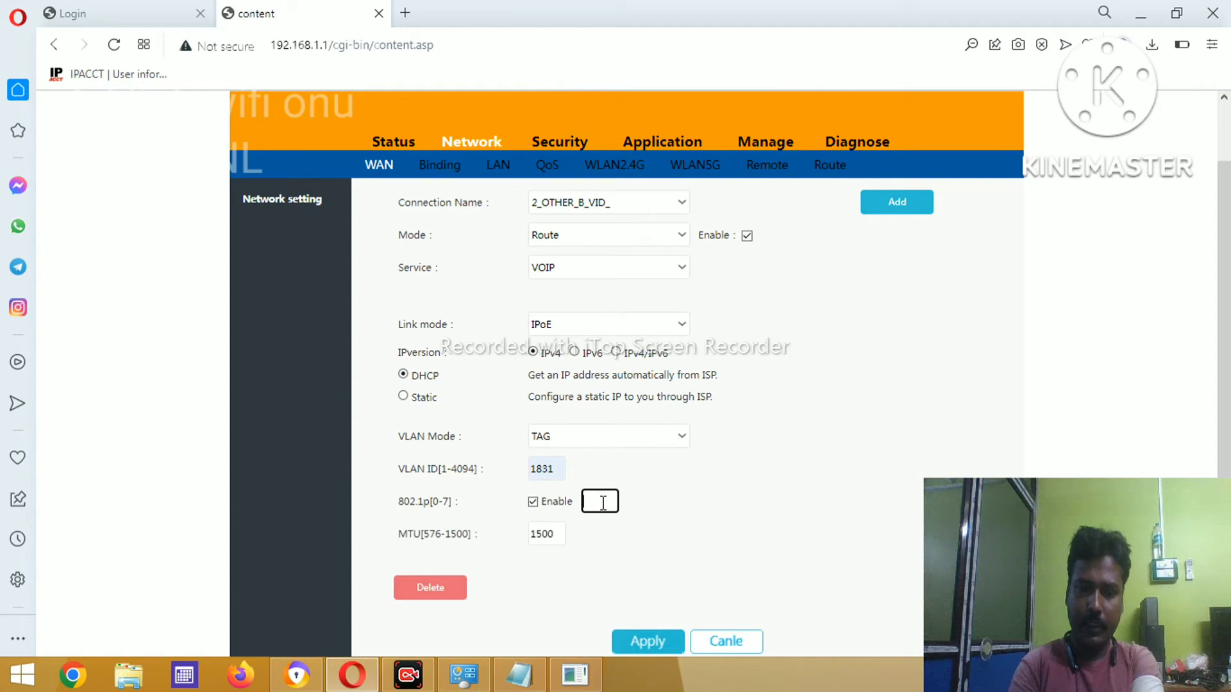
text(7)
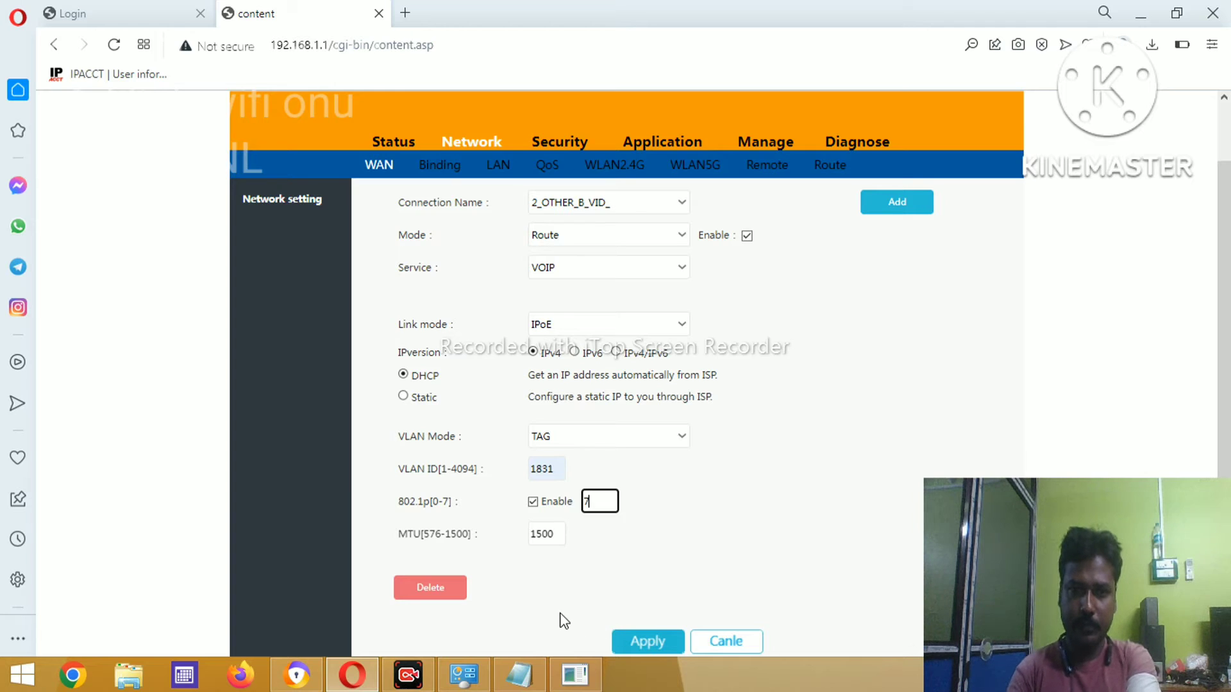
click(565, 621)
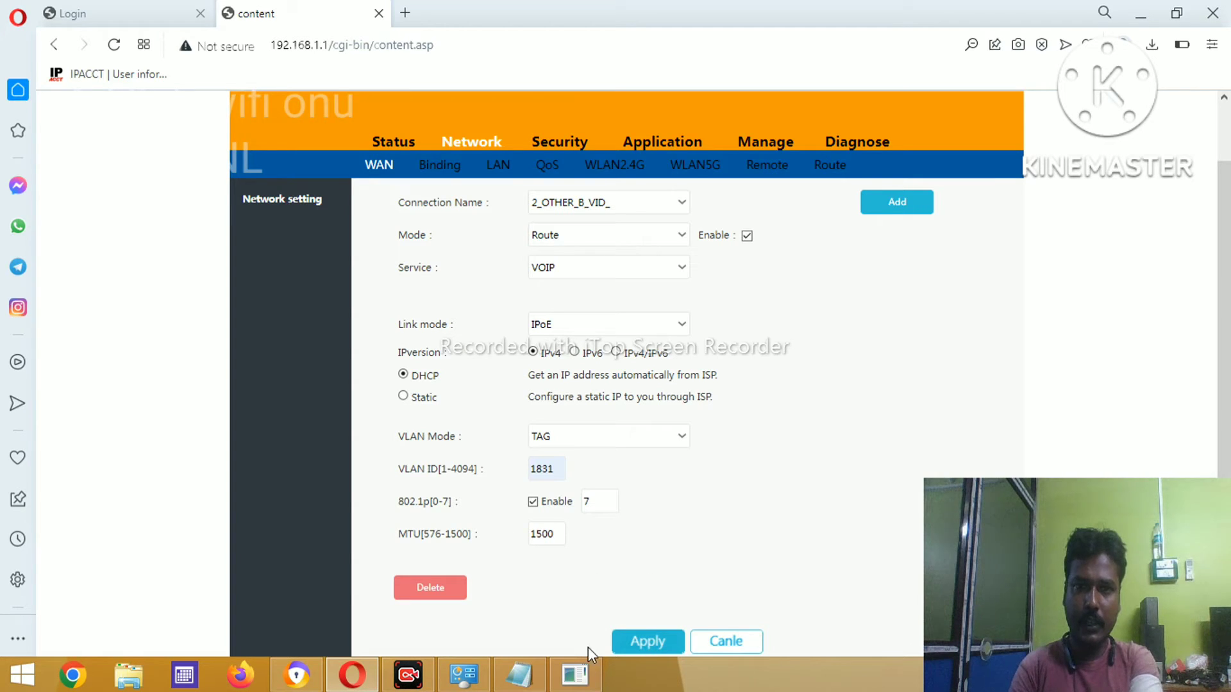
click(635, 643)
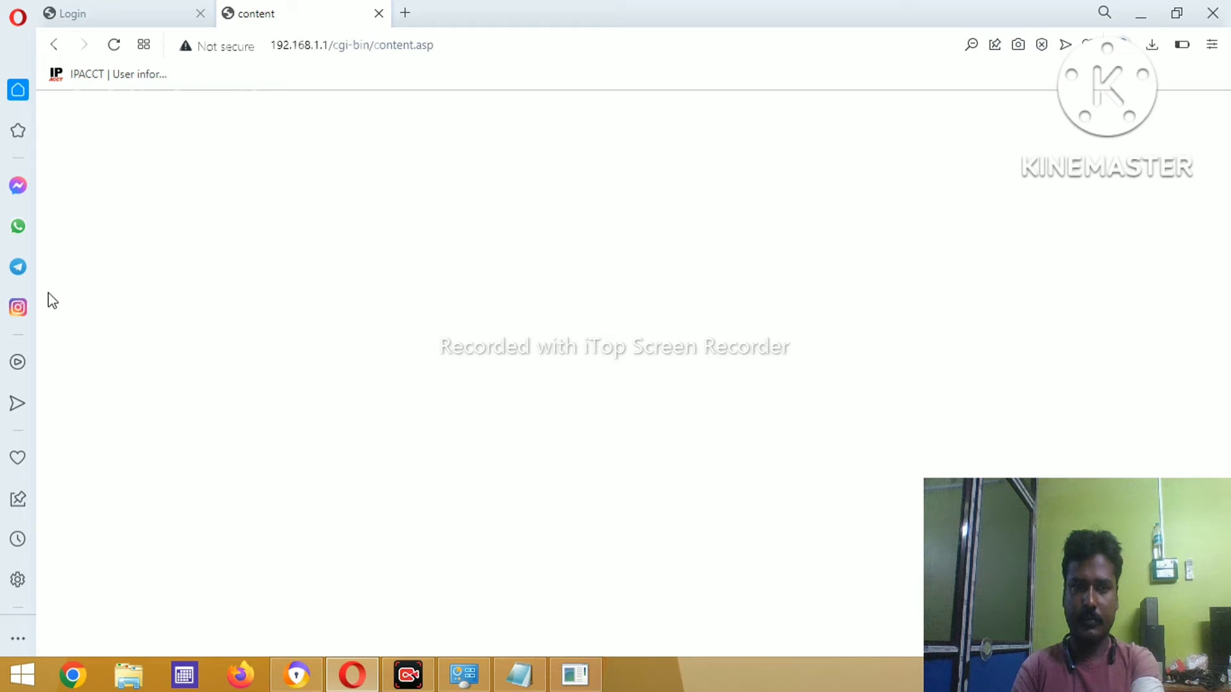
- Reload the blank admin page and open Network to view 2_VOIP_R_VID_1831
click(115, 45)
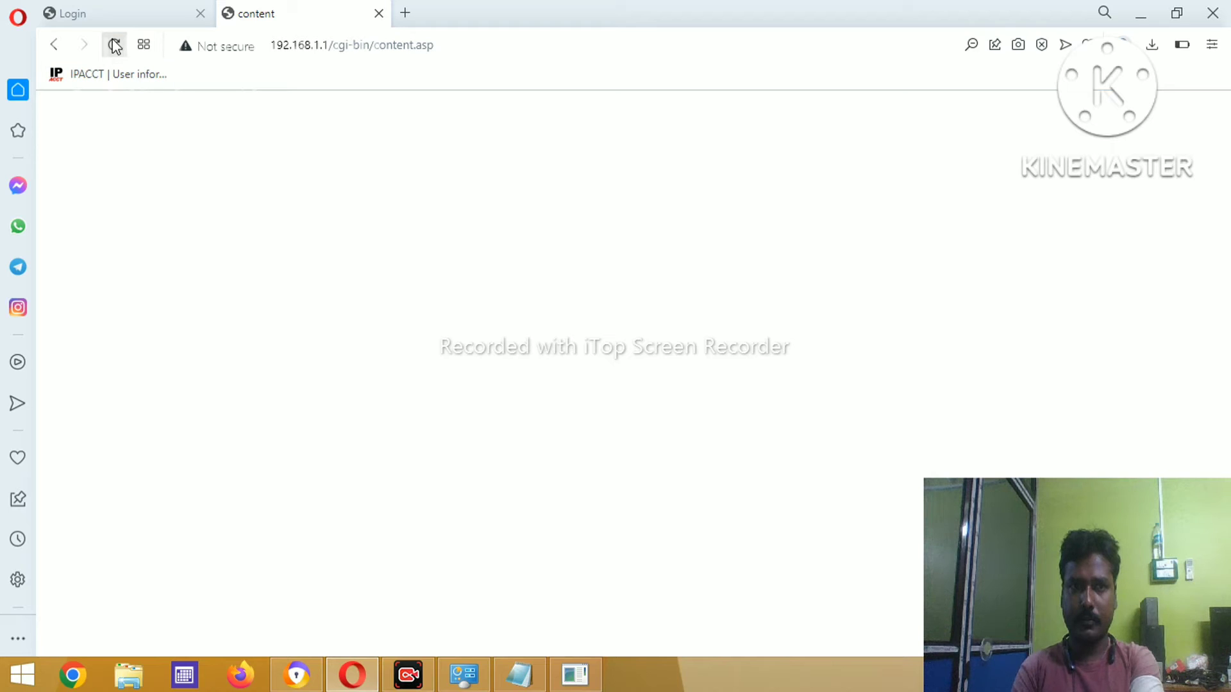
click(114, 45)
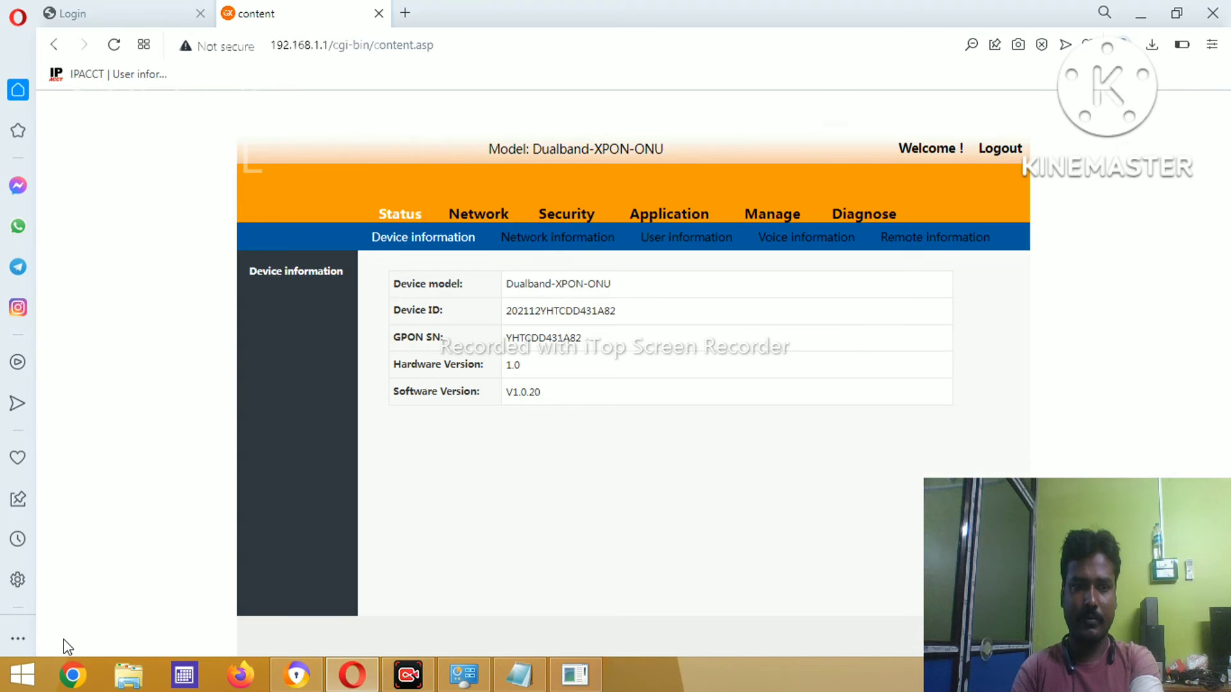
click(343, 281)
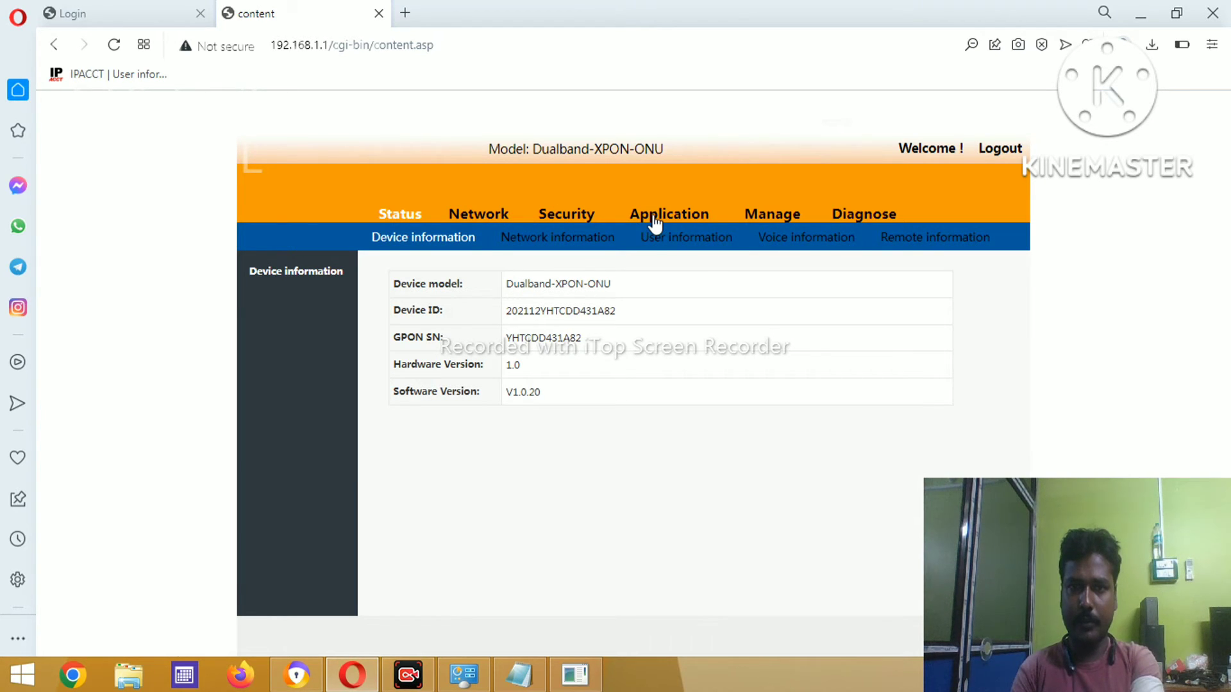
click(500, 223)
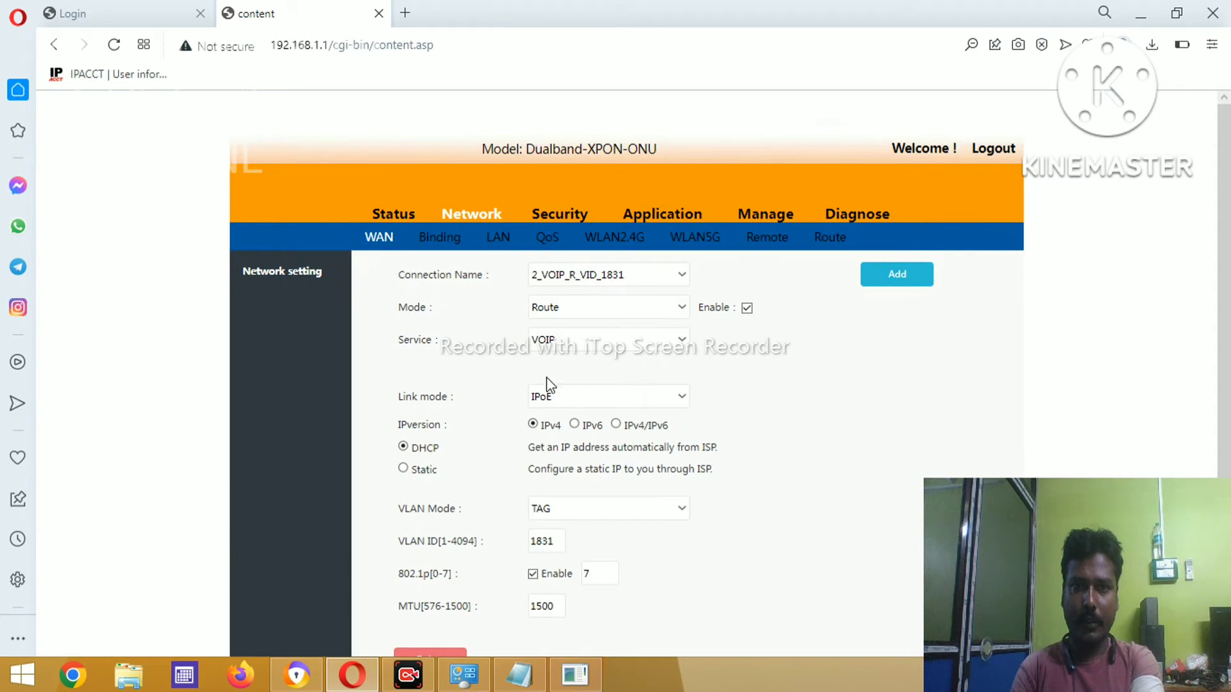
- Go to Application > VOIP to show the VOIP Configuration page
click(657, 212)
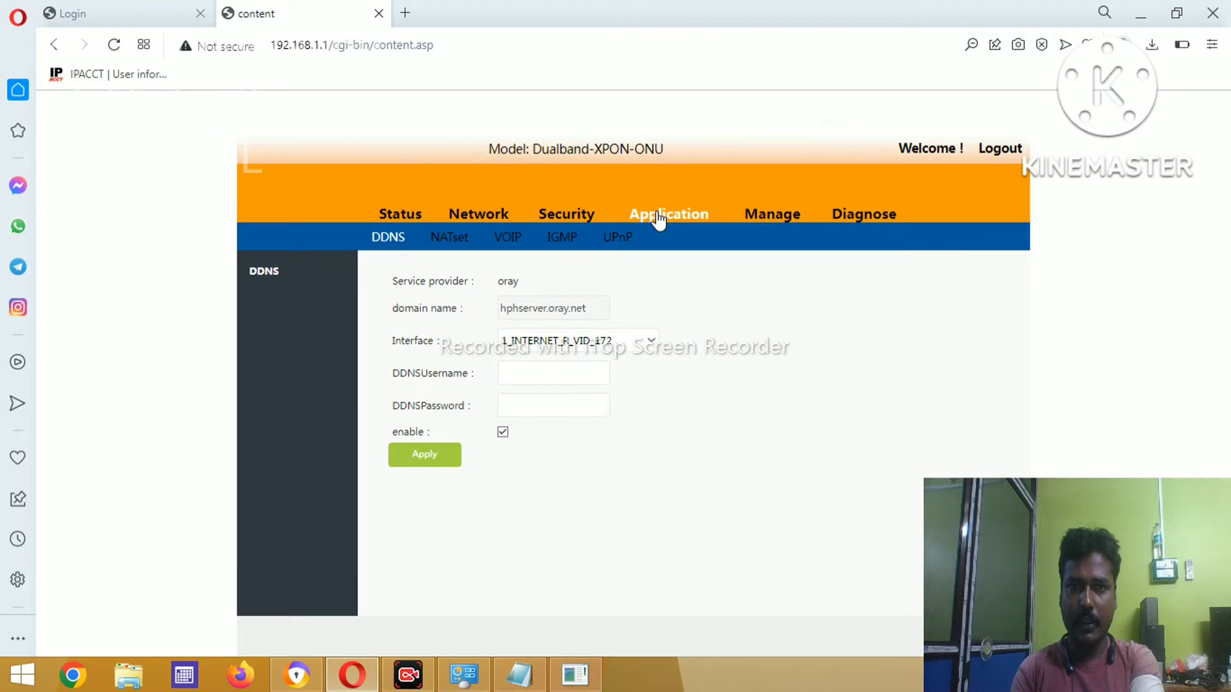
click(508, 239)
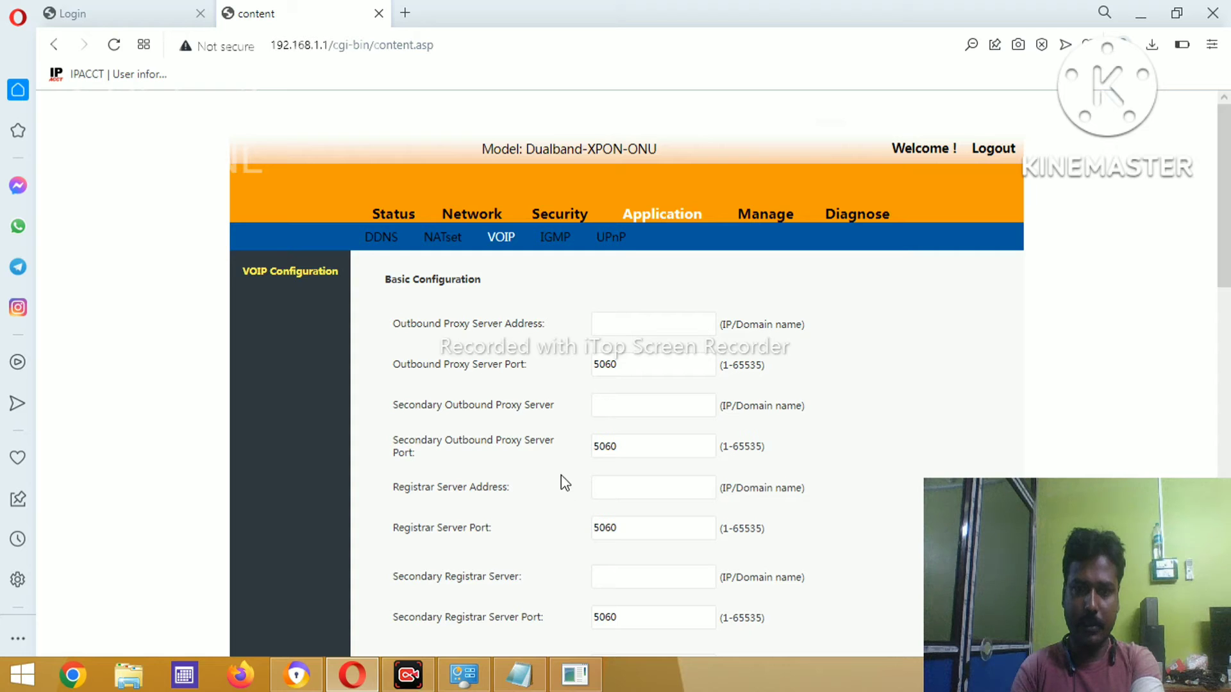
mouse_move(408, 675)
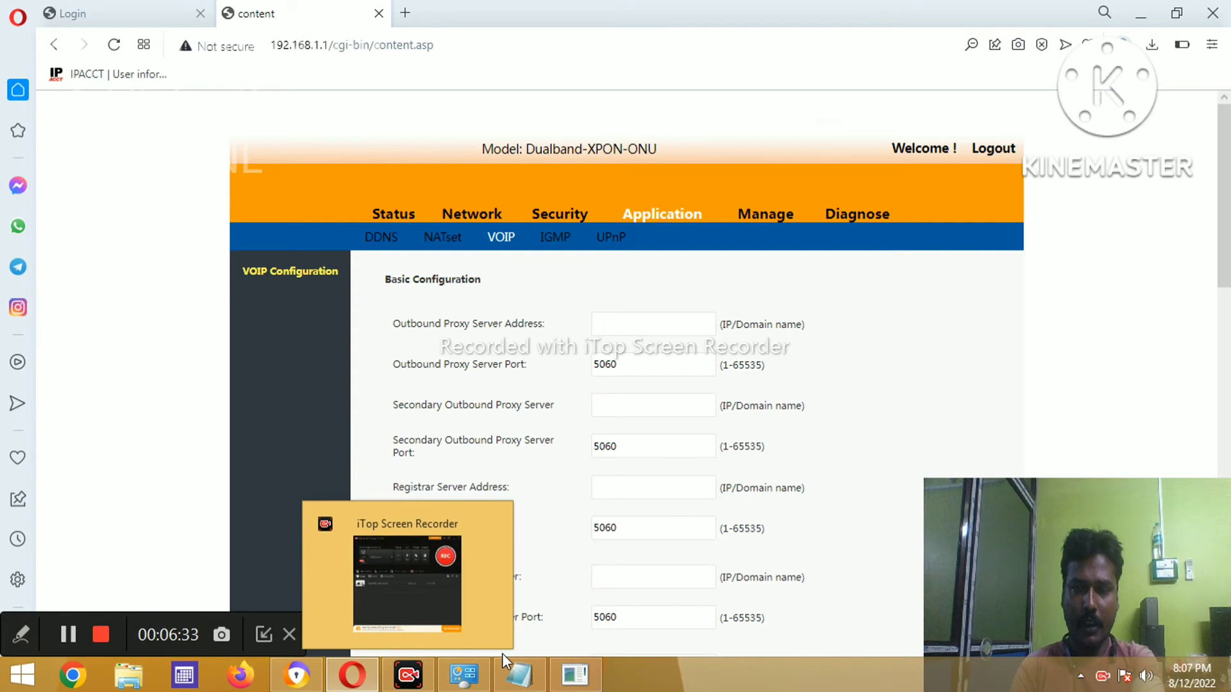
mouse_move(364, 683)
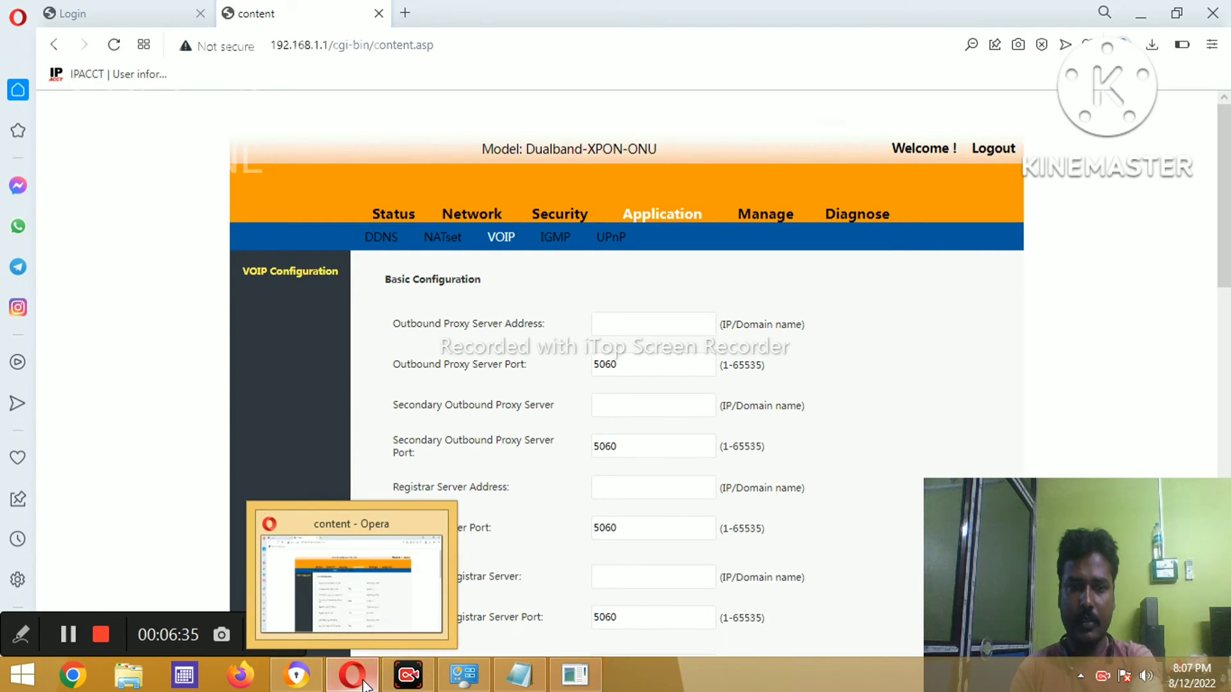
click(527, 685)
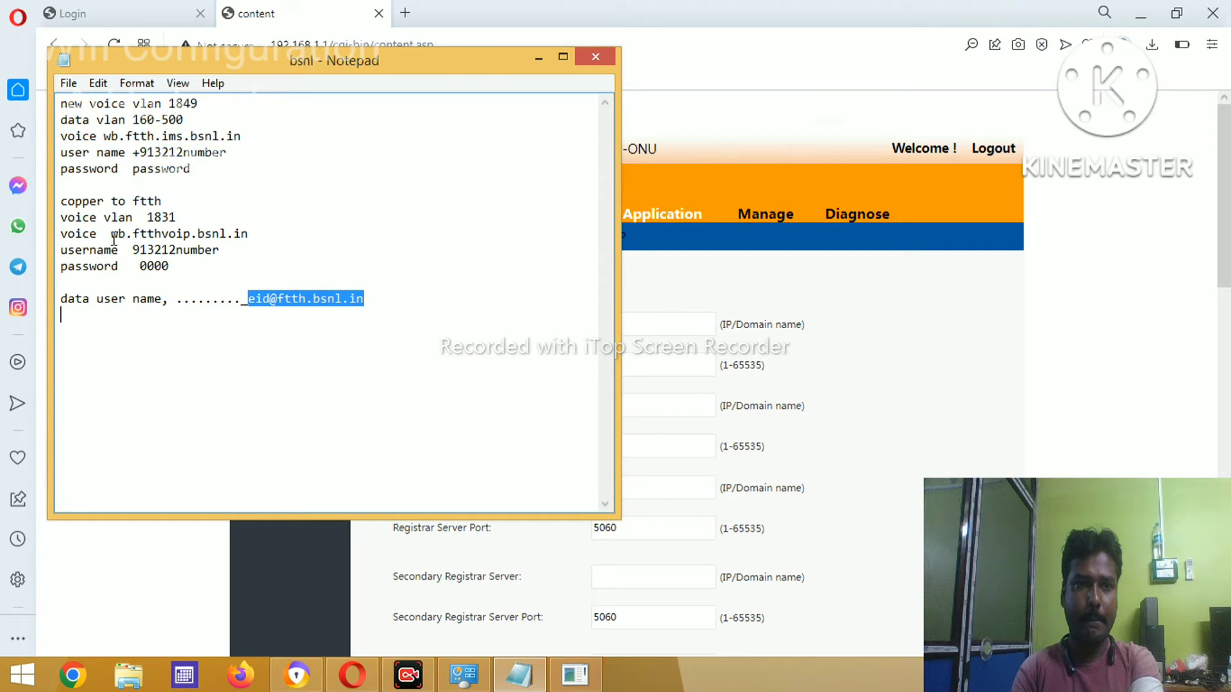
drag(112, 238, 265, 236)
key(ctrl+c)
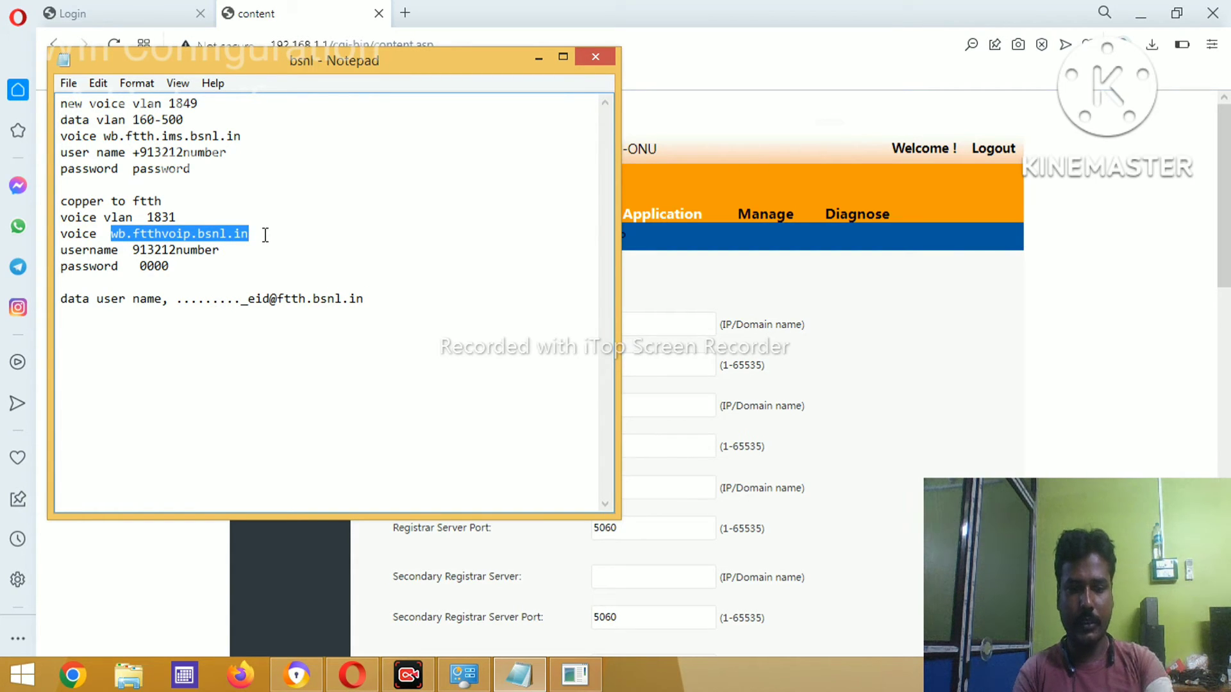
click(679, 298)
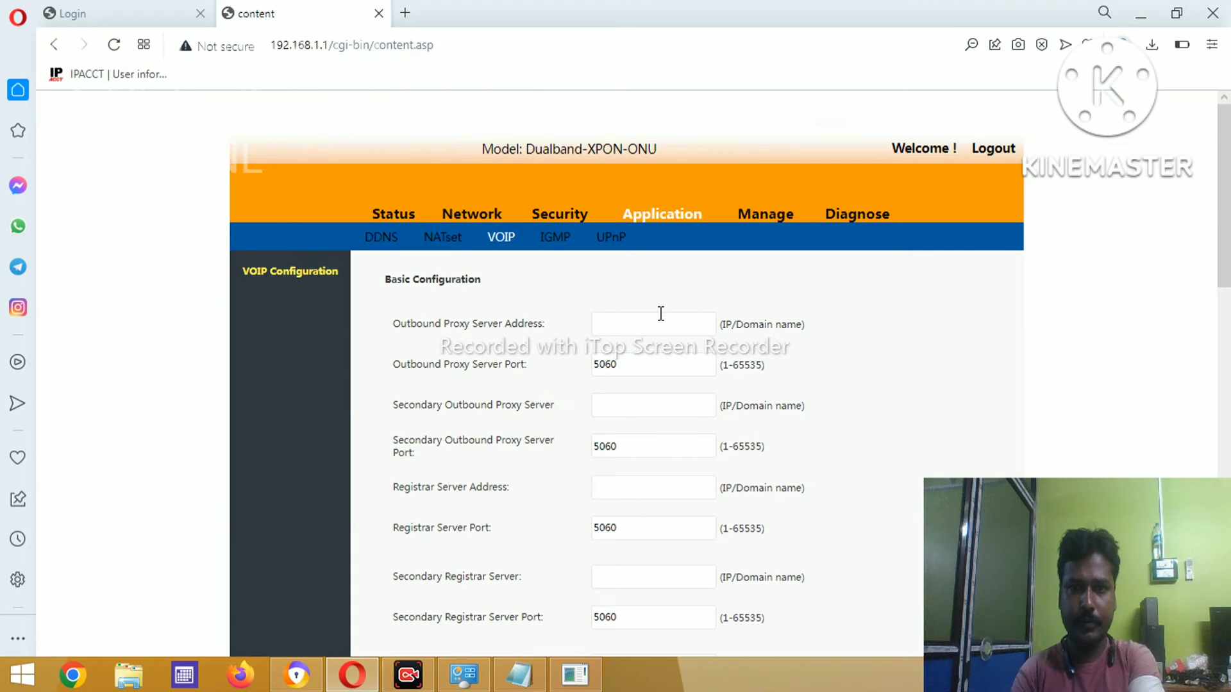
- Set the outbound and secondary outbound proxy addresses to wb.ftthvoip.bsnl.in
click(660, 317)
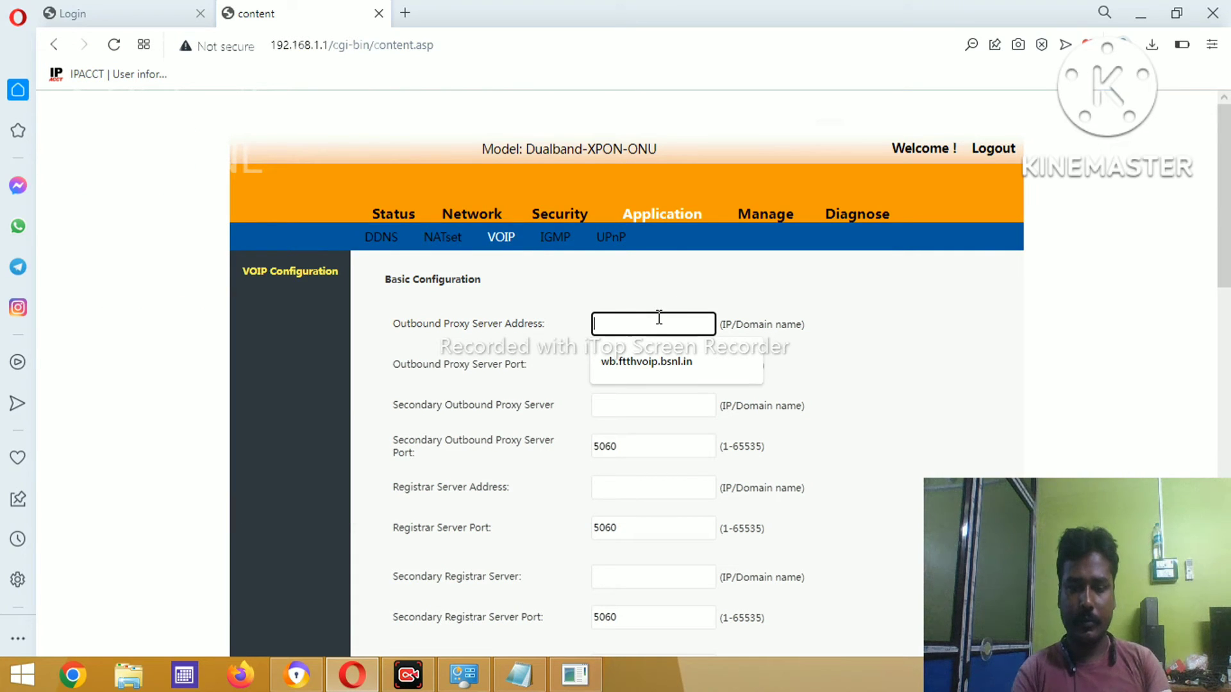
key(ctrl+v)
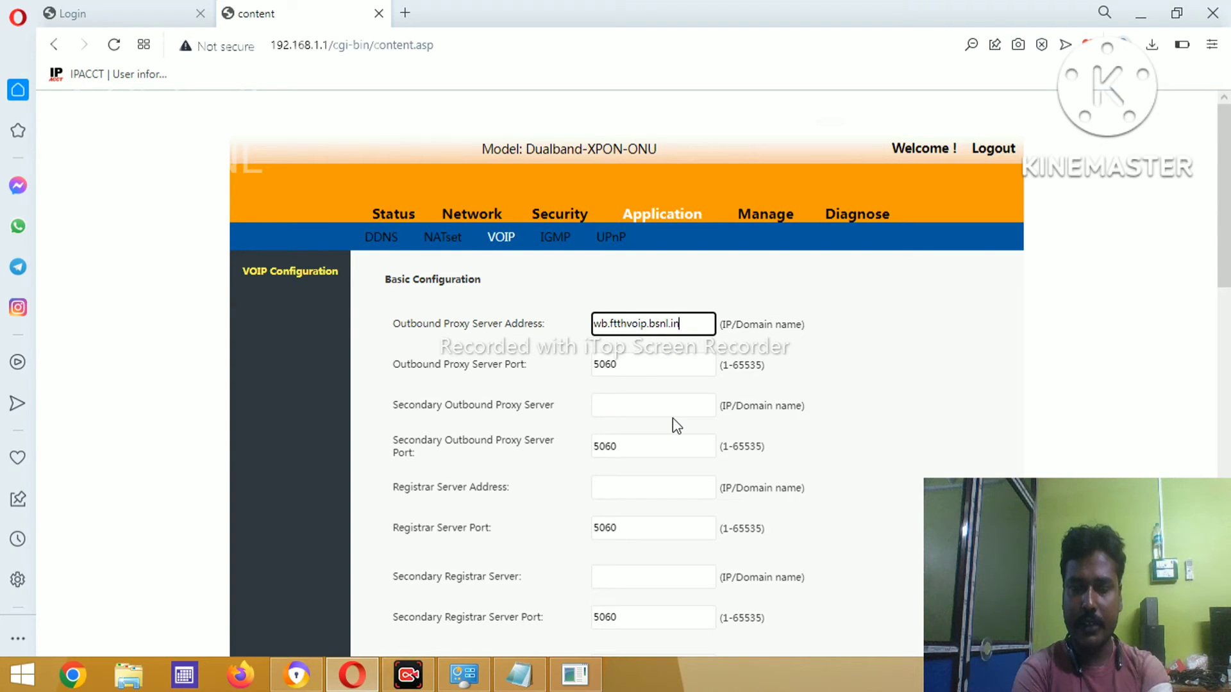
click(633, 411)
click(634, 475)
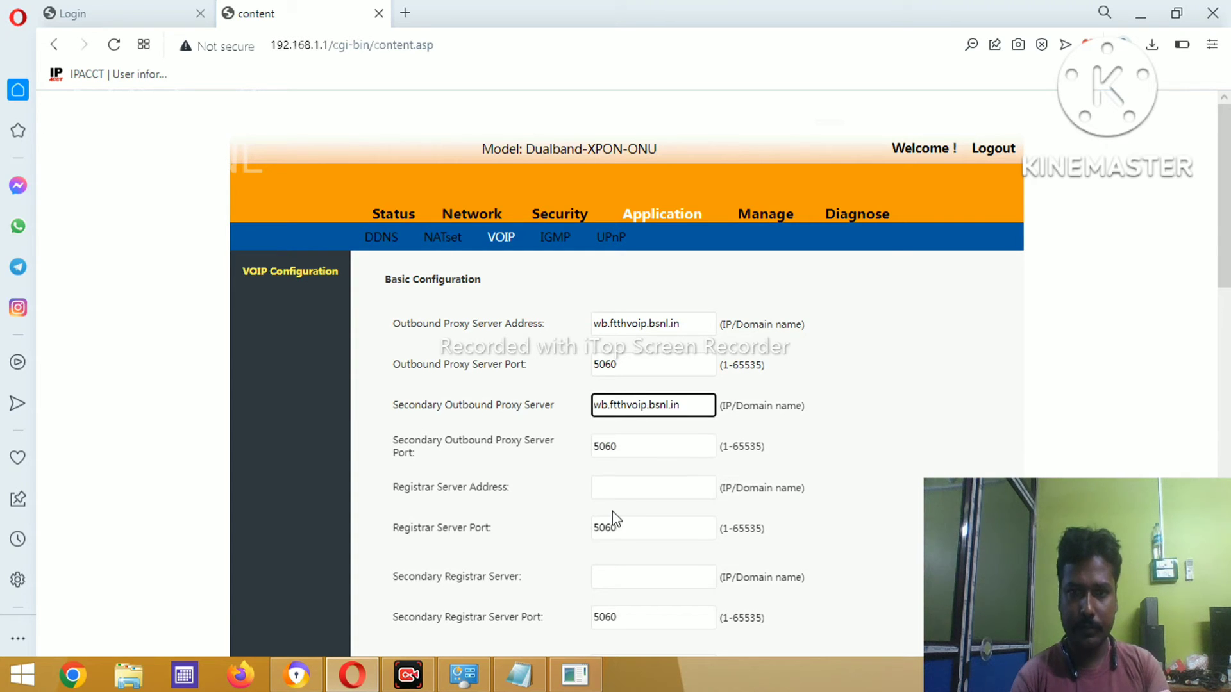
- Set the registrar and secondary registrar addresses to wb.ftthvoip.bsnl.in
click(631, 487)
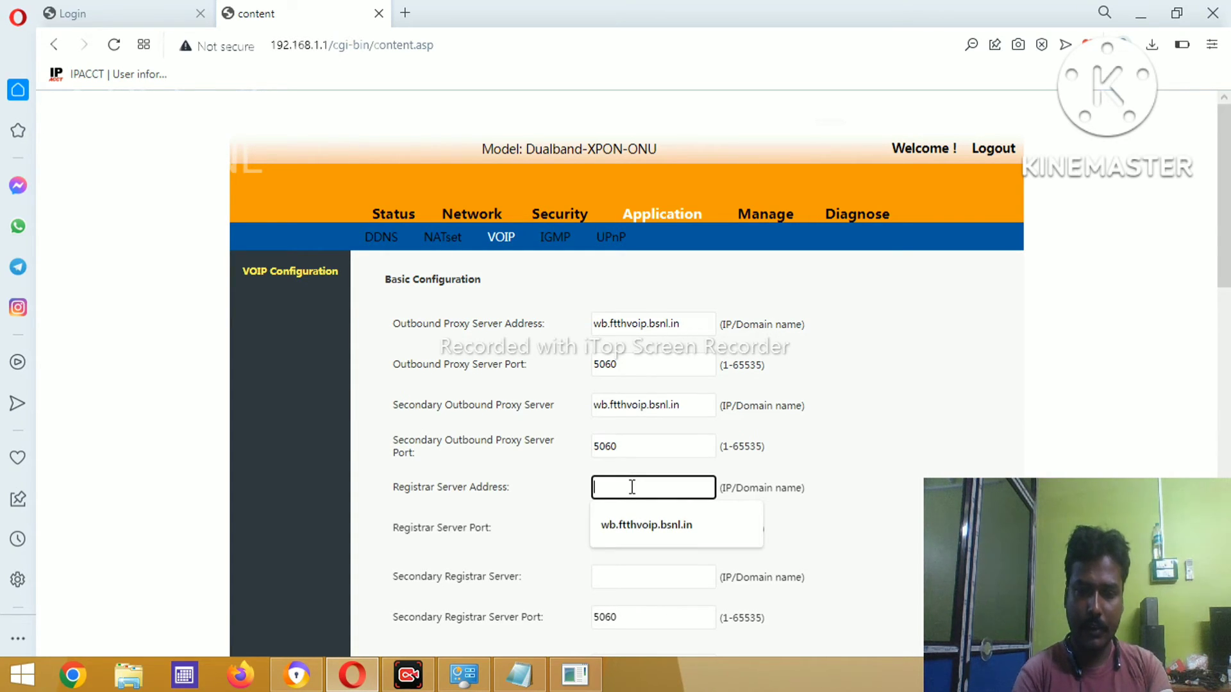
key(Down)
key(Return)
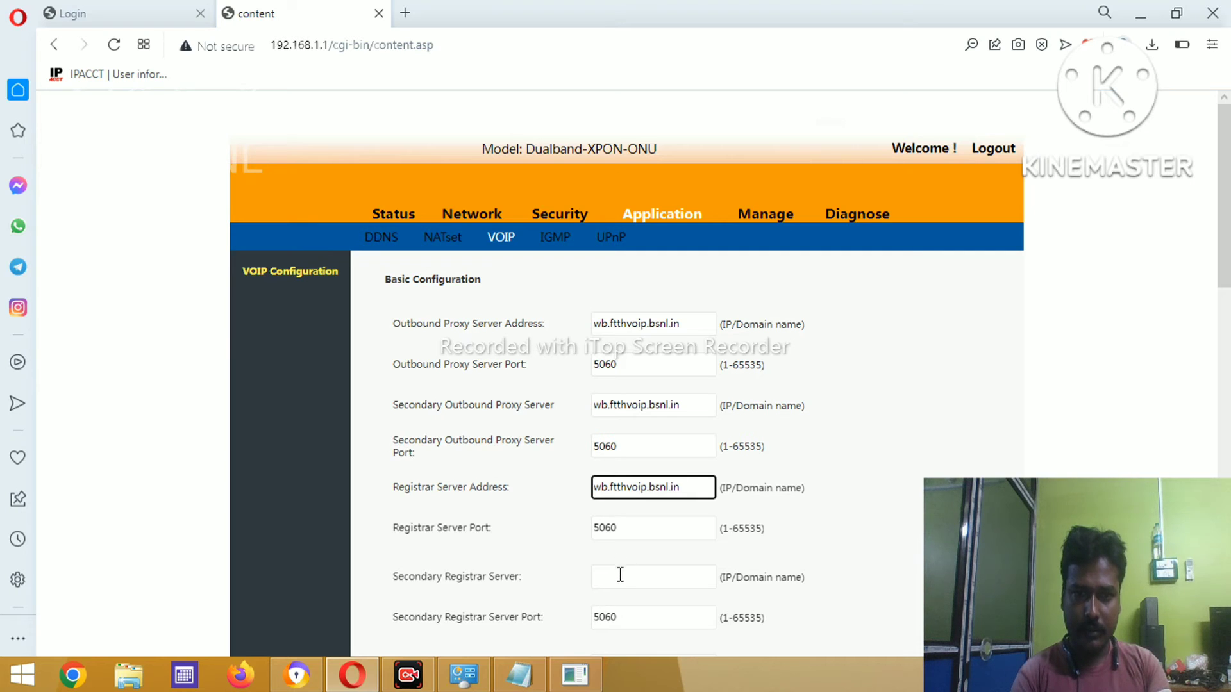
click(620, 575)
key(Down)
key(Down)
key(Return)
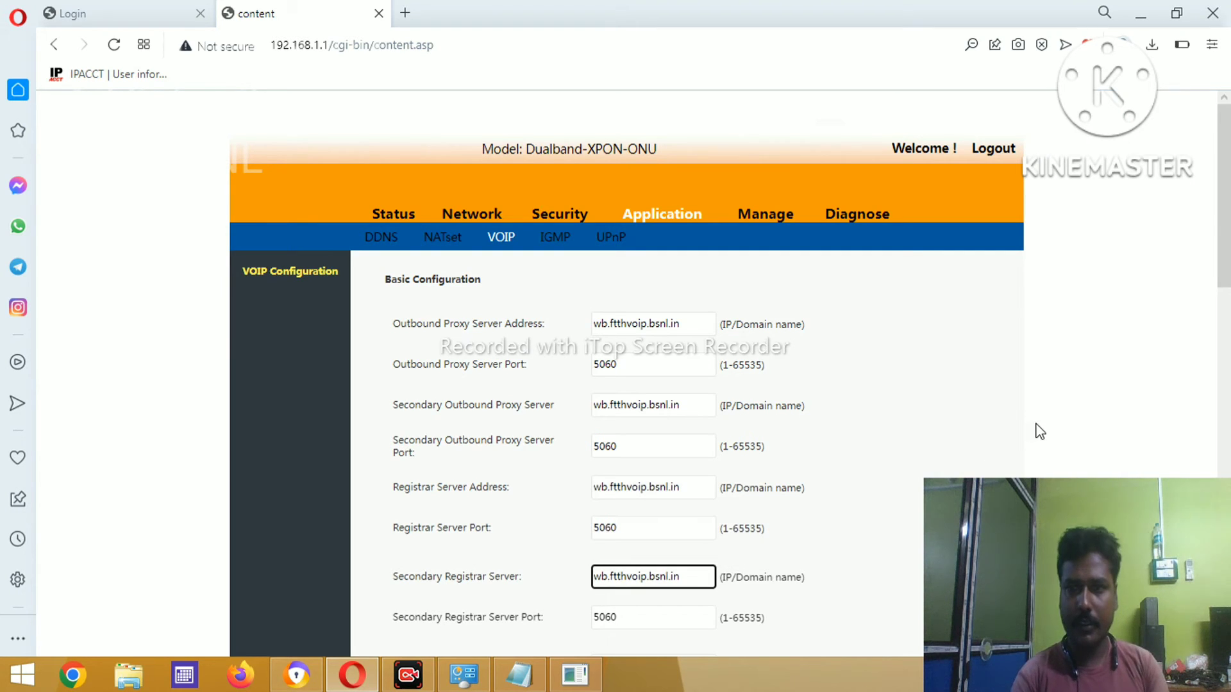
click(1059, 403)
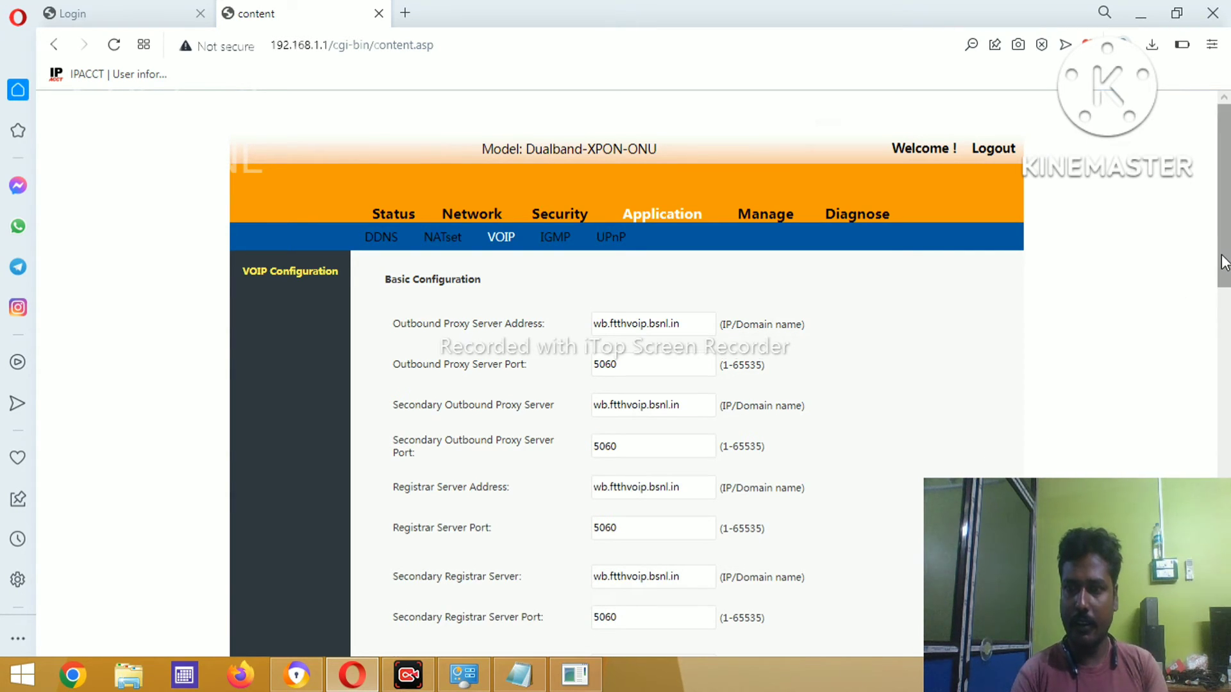
drag(1225, 262, 1225, 346)
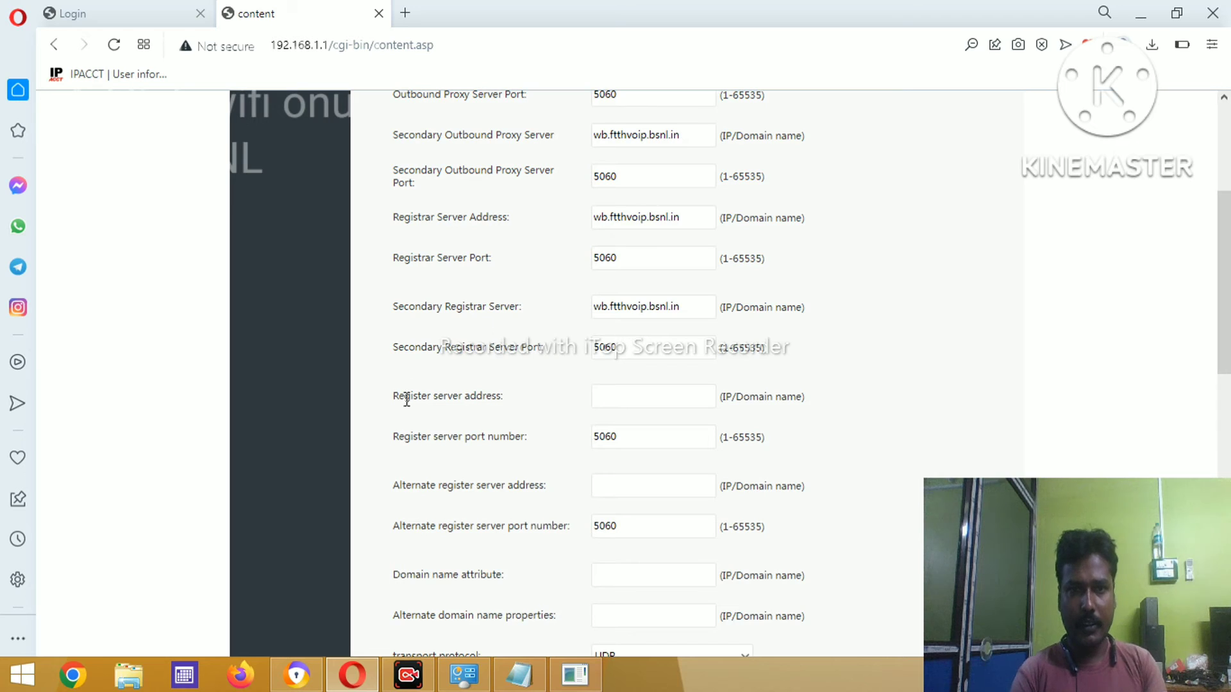
- Set the register server address to wb.ftthvoip.bsnl.in and erase the secondary registrar server address
click(647, 397)
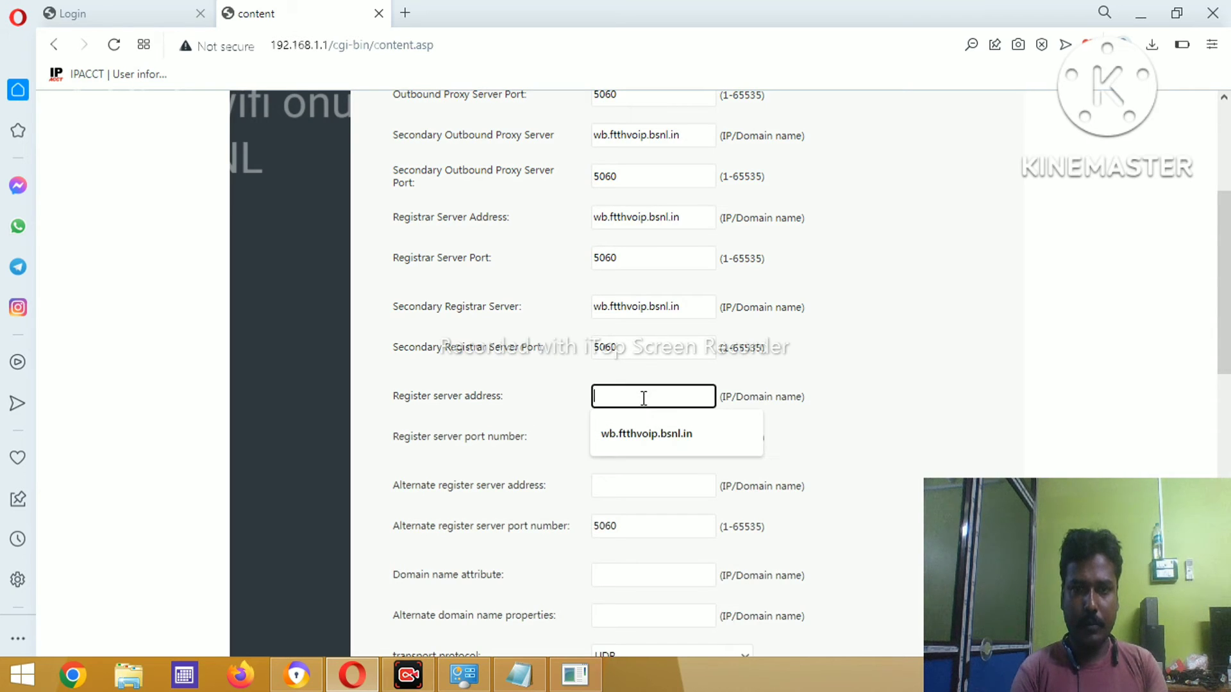
click(638, 440)
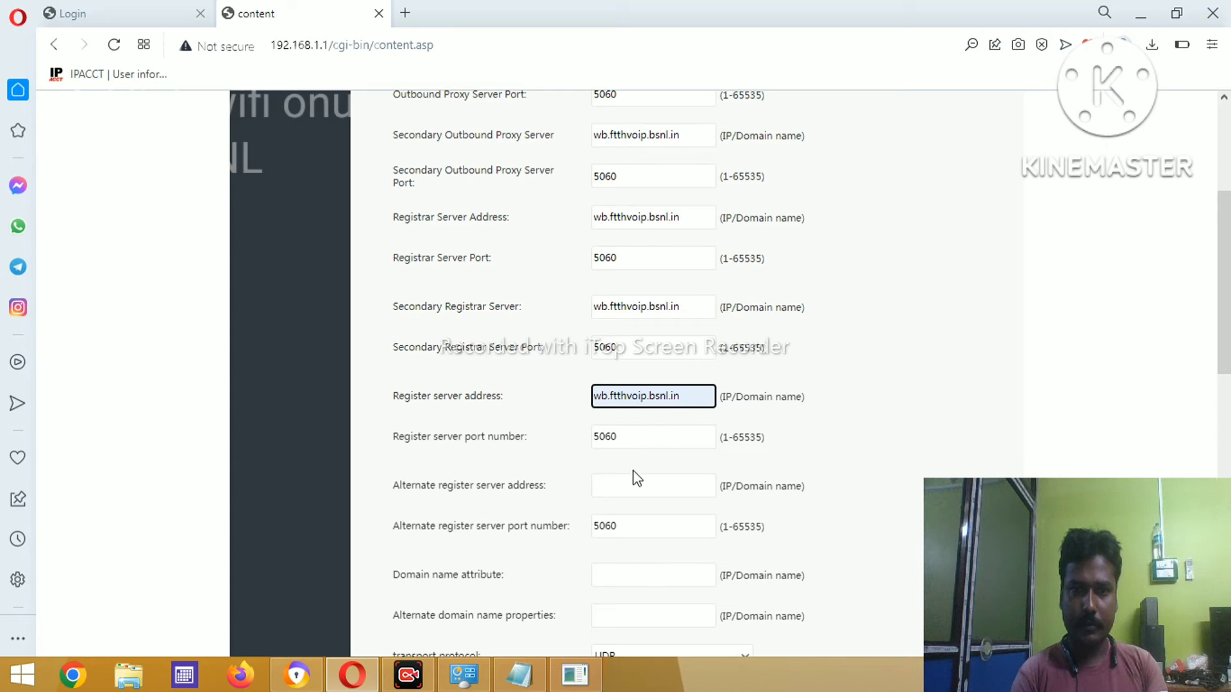
click(693, 307)
key(BackSpace)
key(BackSpace)
key(BackSpace)
key(BackSpace)
key(BackSpace)
key(BackSpace)
key(BackSpace)
key(BackSpace)
key(BackSpace)
key(BackSpace)
key(BackSpace)
key(BackSpace)
key(BackSpace)
key(BackSpace)
key(BackSpace)
key(BackSpace)
key(BackSpace)
key(BackSpace)
key(BackSpace)
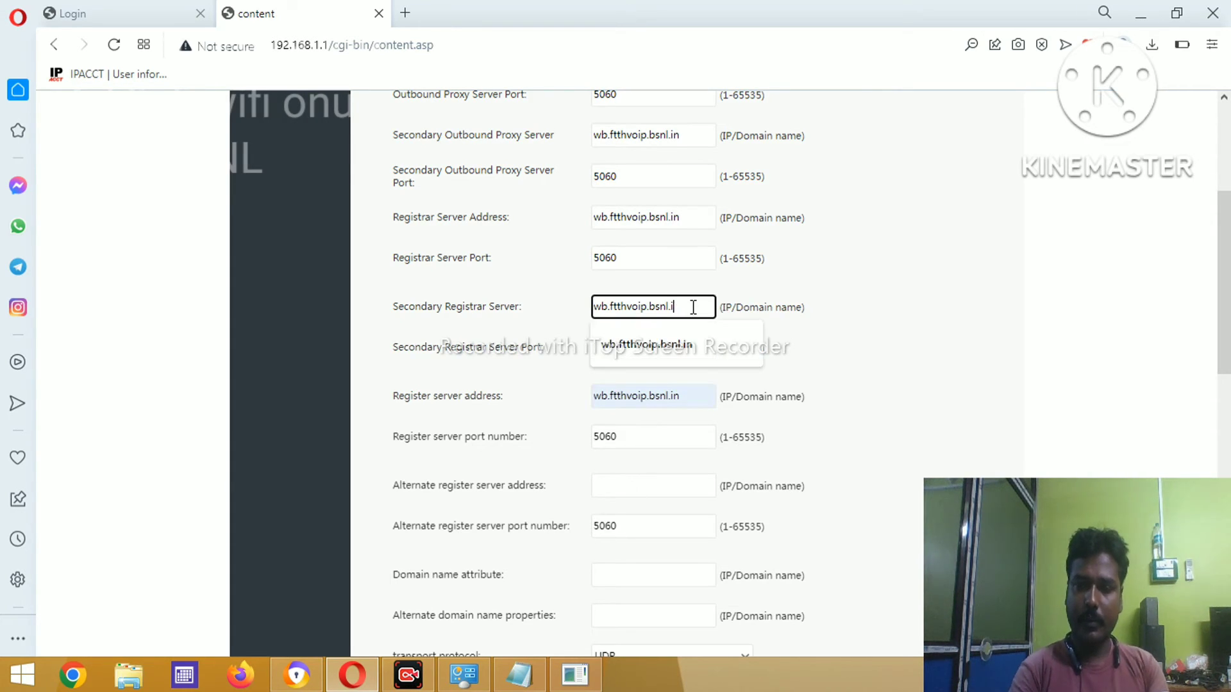
- Clear the secondary outbound proxy server field, leaving it blank
click(693, 138)
key(BackSpace)
key(BackSpace)
key(BackSpace)
key(BackSpace)
key(BackSpace)
key(BackSpace)
key(BackSpace)
key(BackSpace)
key(BackSpace)
key(BackSpace)
key(BackSpace)
key(BackSpace)
key(BackSpace)
key(BackSpace)
key(BackSpace)
key(BackSpace)
key(BackSpace)
key(BackSpace)
key(BackSpace)
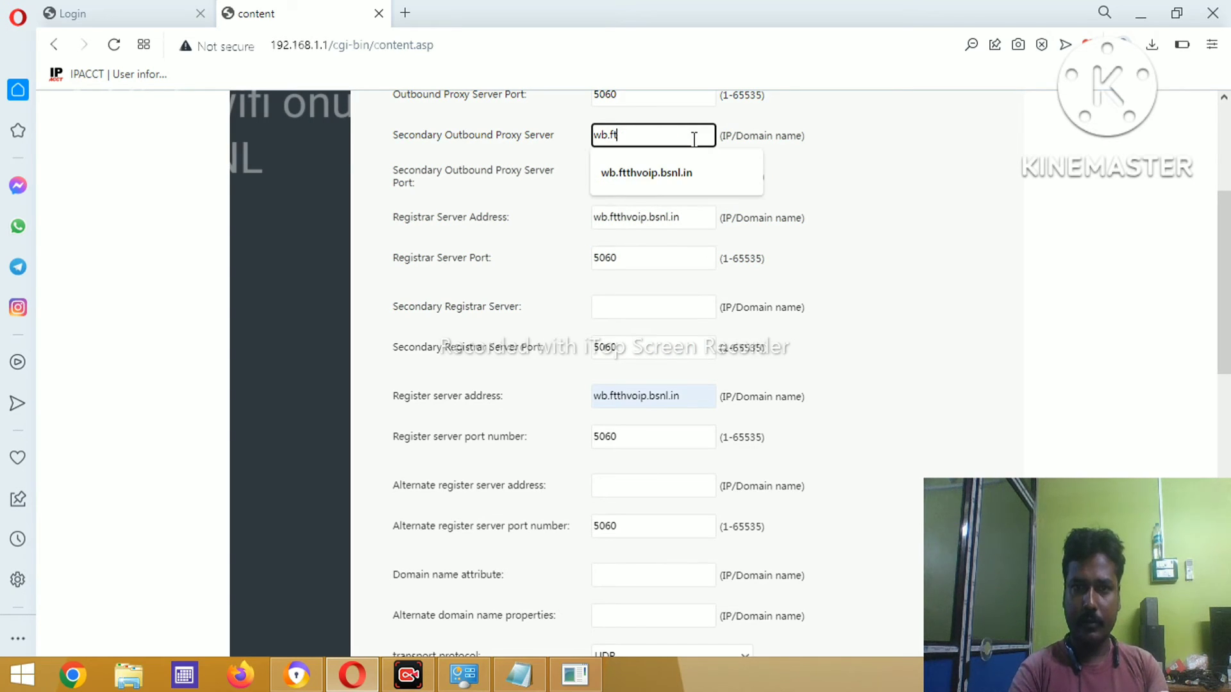
click(967, 199)
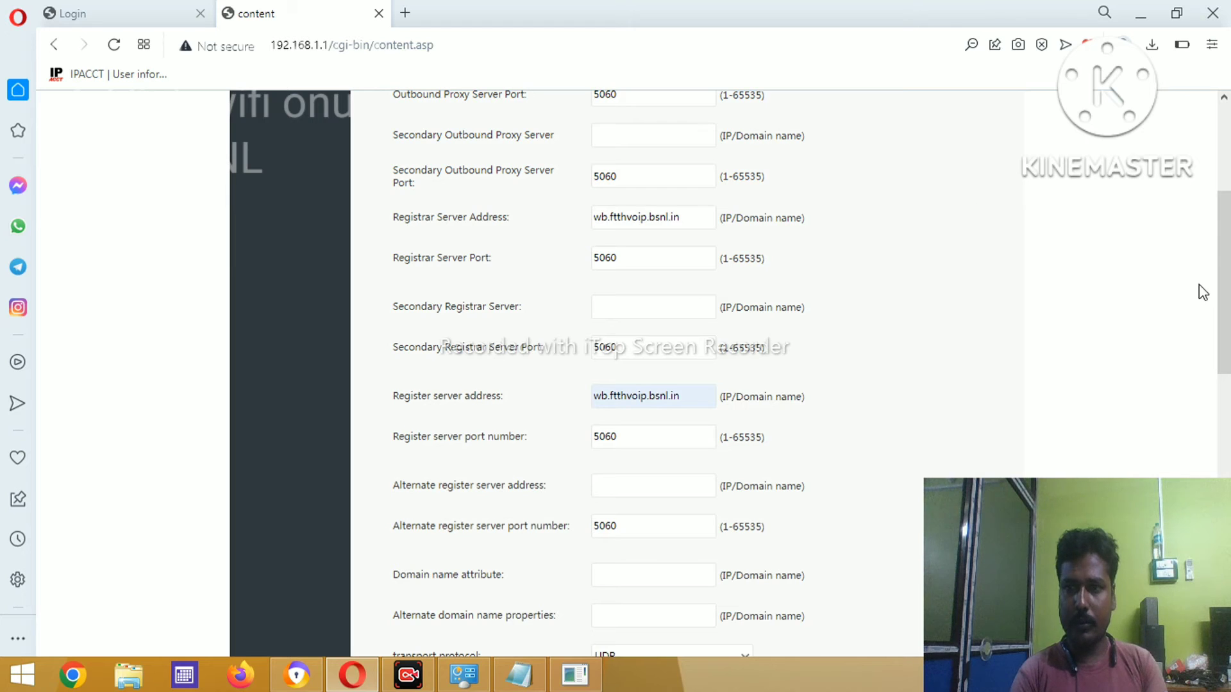
mouse_move(1223, 289)
mouse_down()
mouse_move(1224, 263)
mouse_move(1225, 286)
mouse_up()
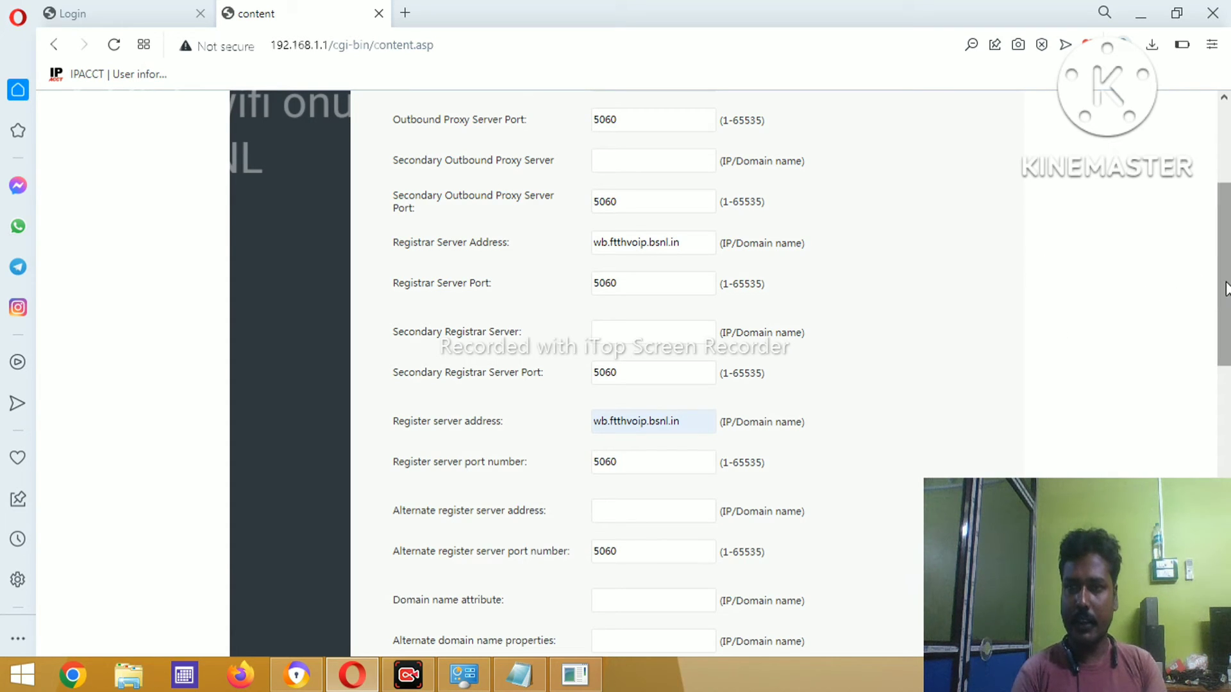
drag(1226, 352, 1228, 387)
click(1228, 461)
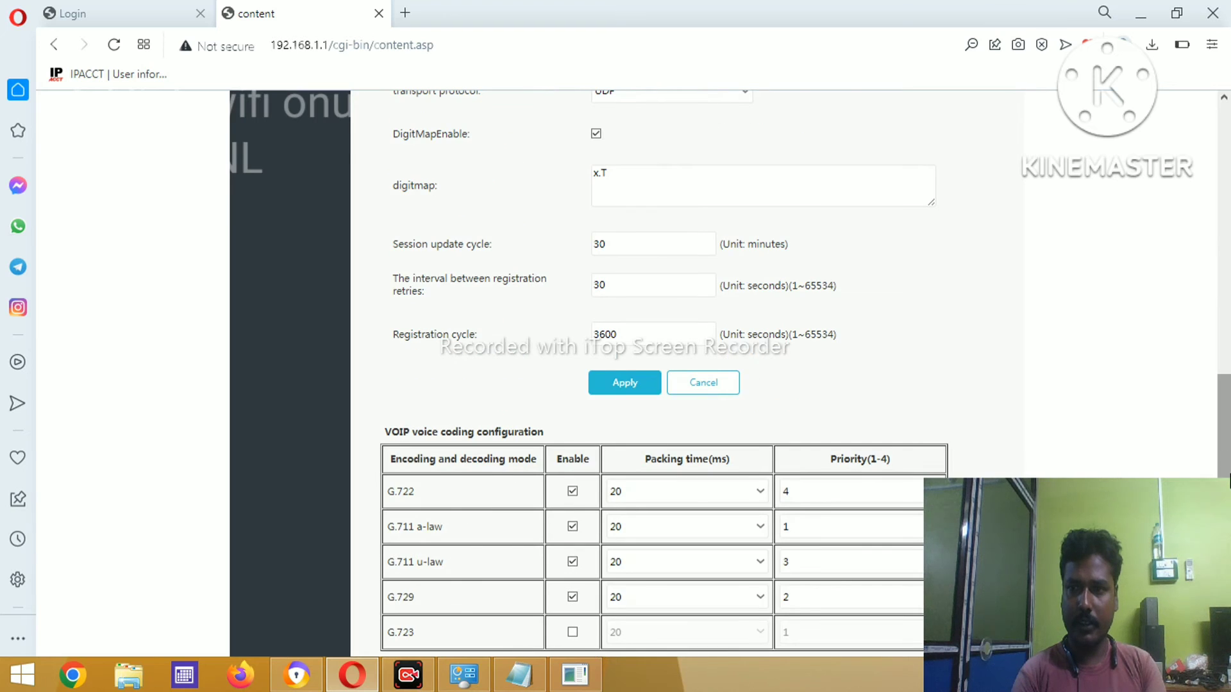
- Apply the VOIP basic configuration, then add a new user under Basic user parameters
click(633, 386)
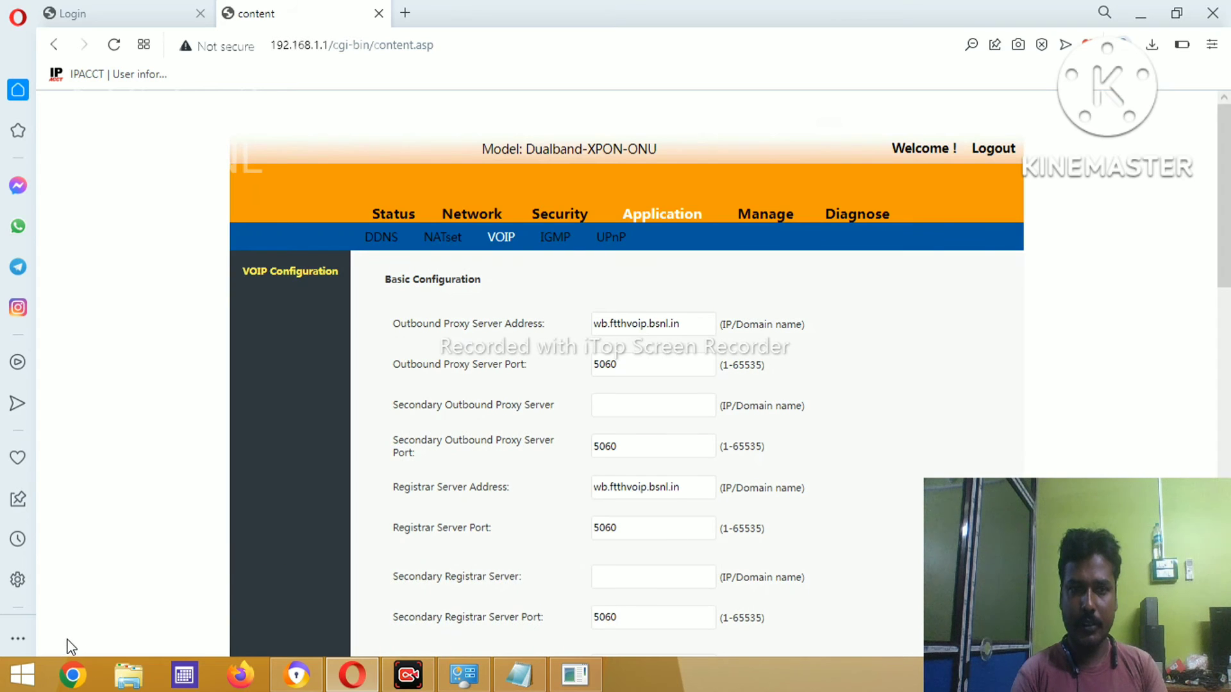
drag(1228, 199, 1229, 541)
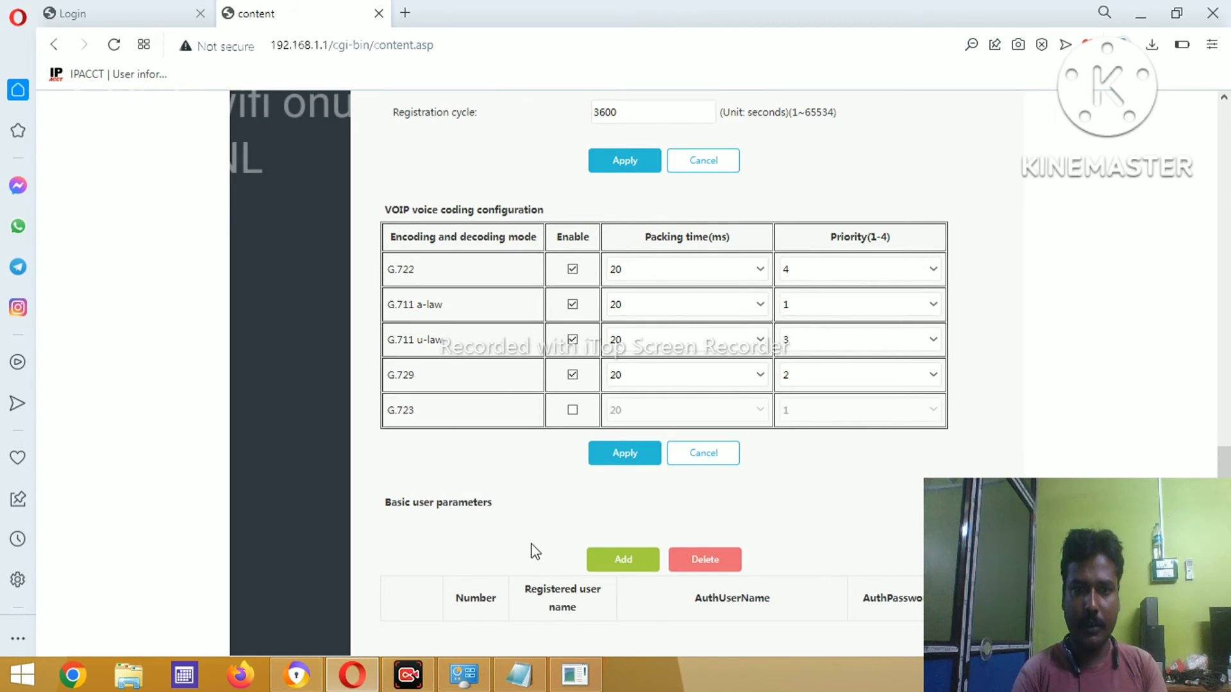
click(625, 565)
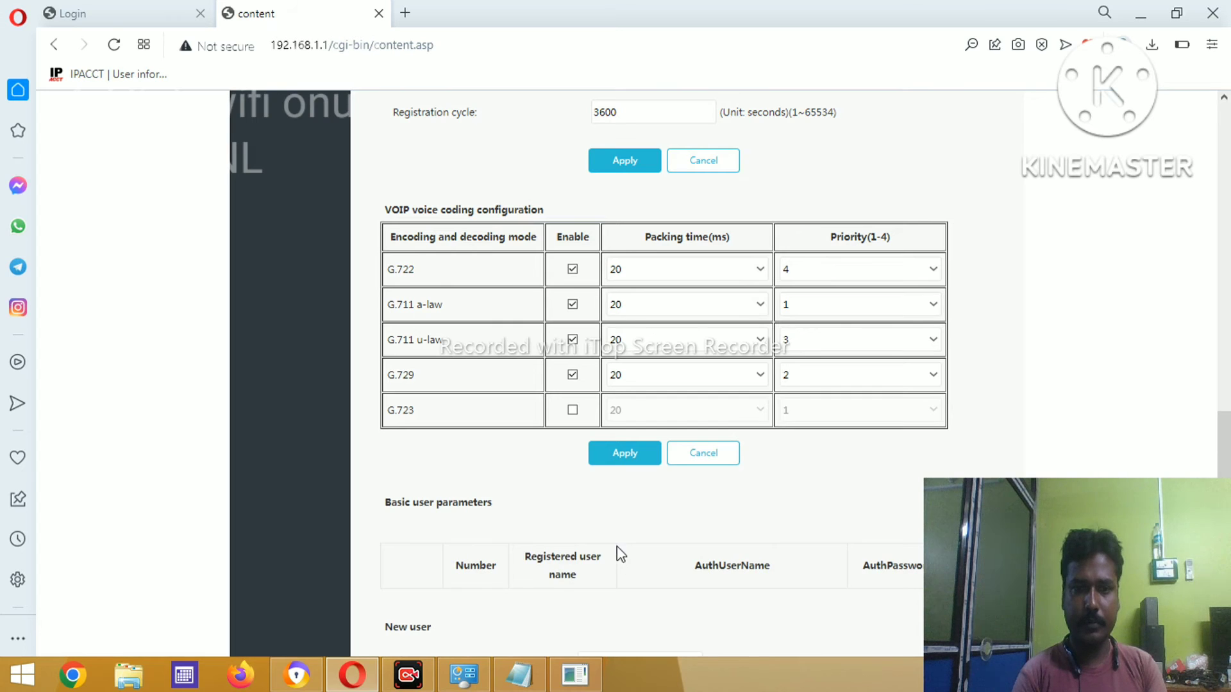
scroll(1090, 346, down, 3)
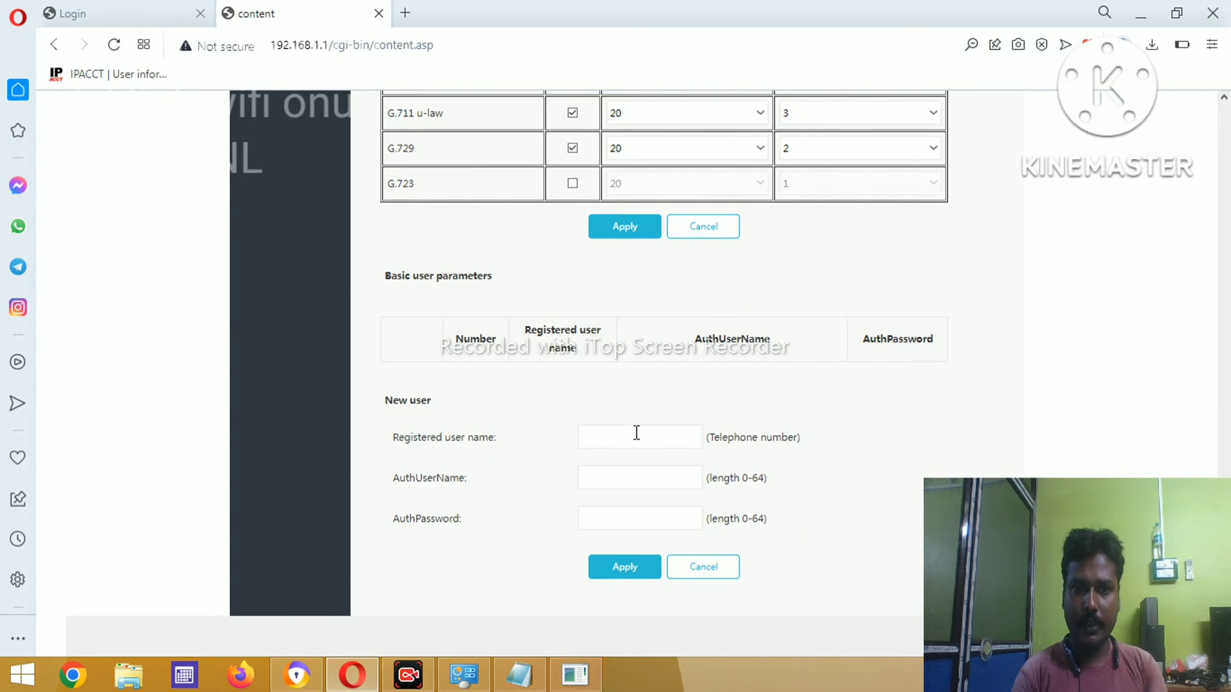
- Enter the subscriber's telephone number as Registered user name and AuthUserName, then go to AuthPassword
click(637, 433)
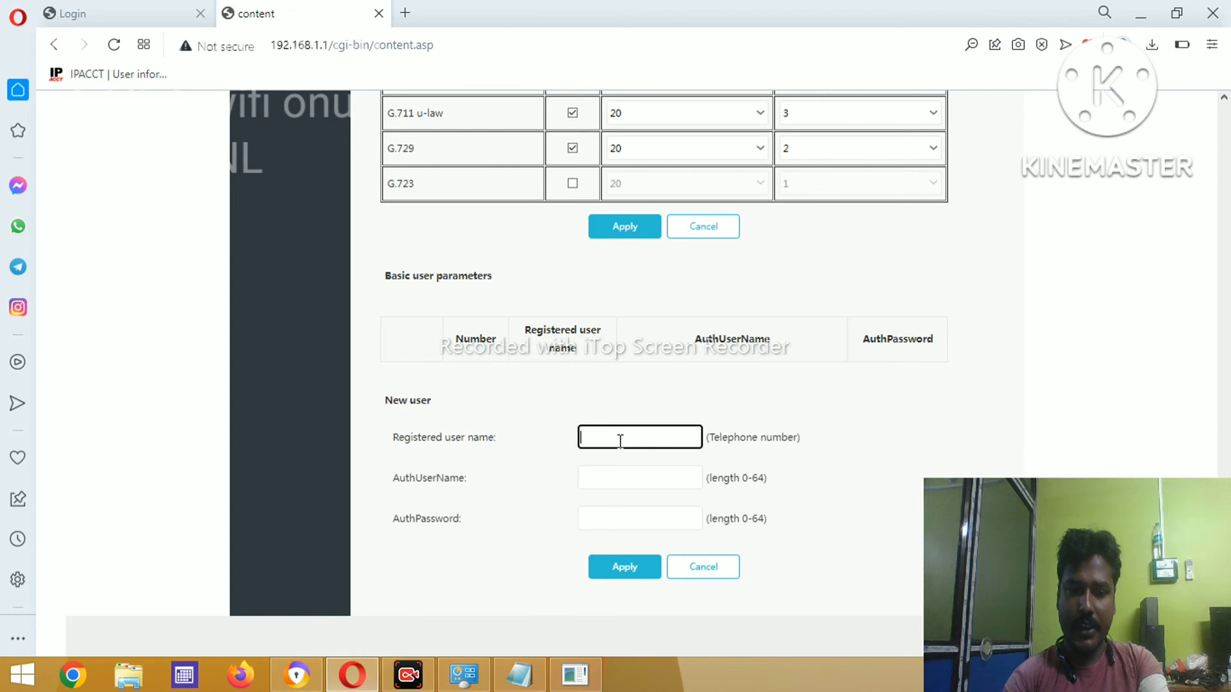
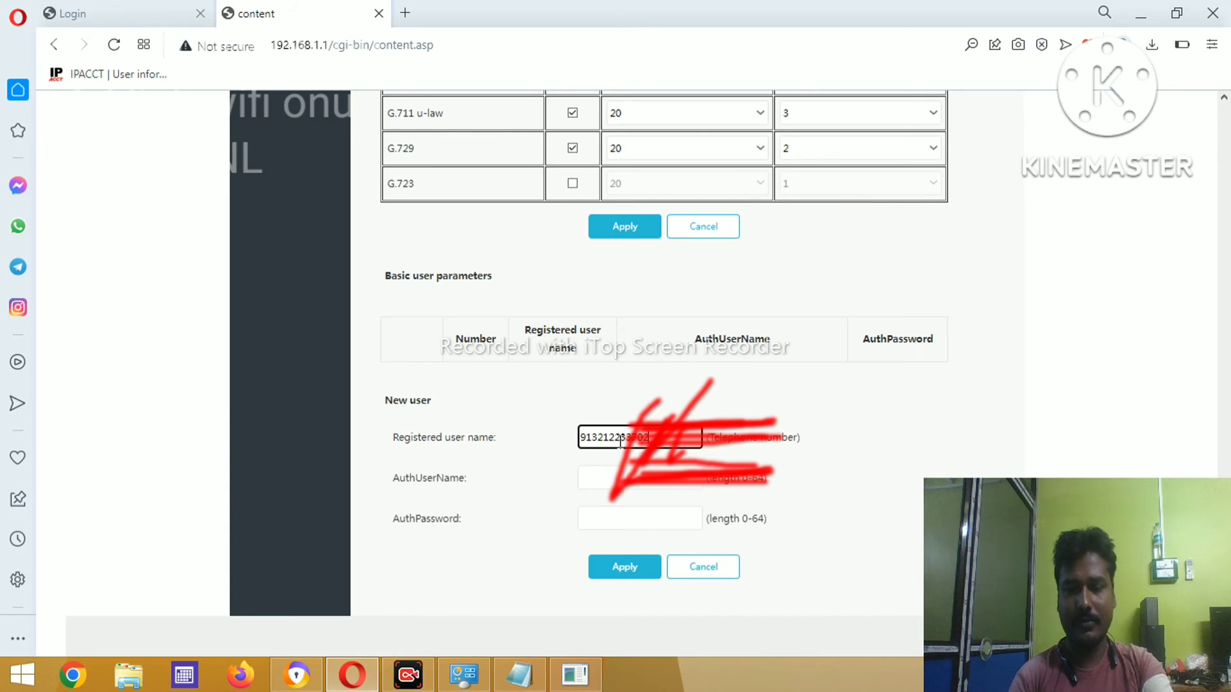
click(629, 474)
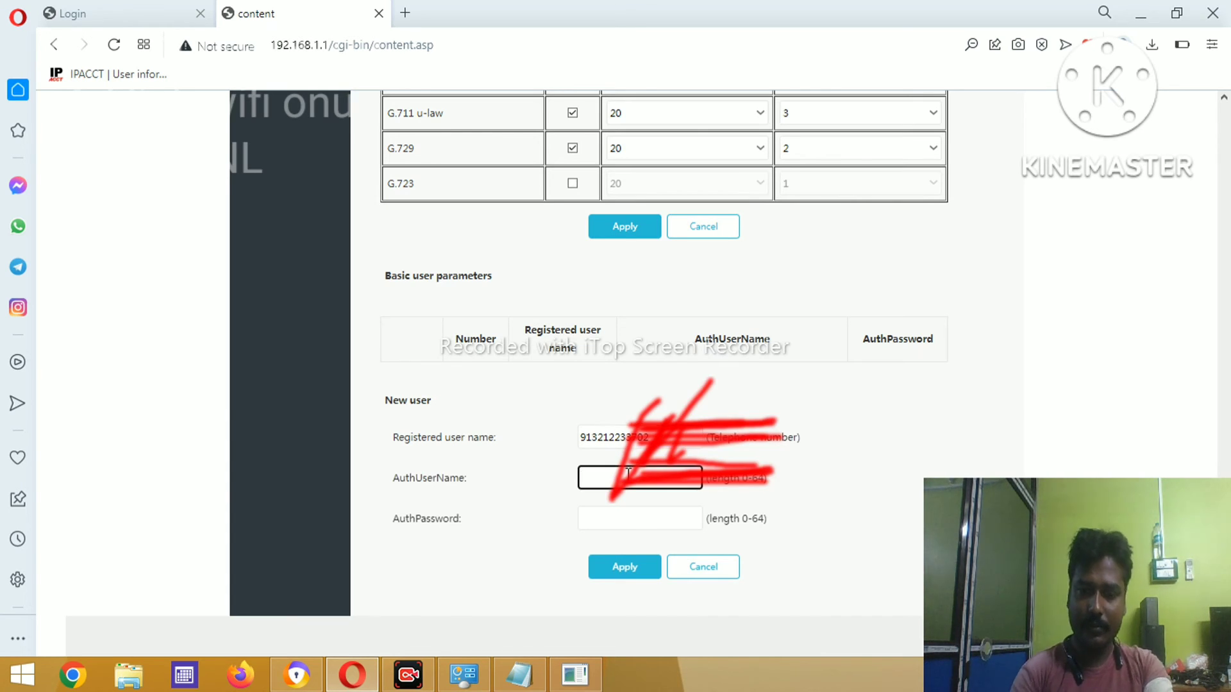
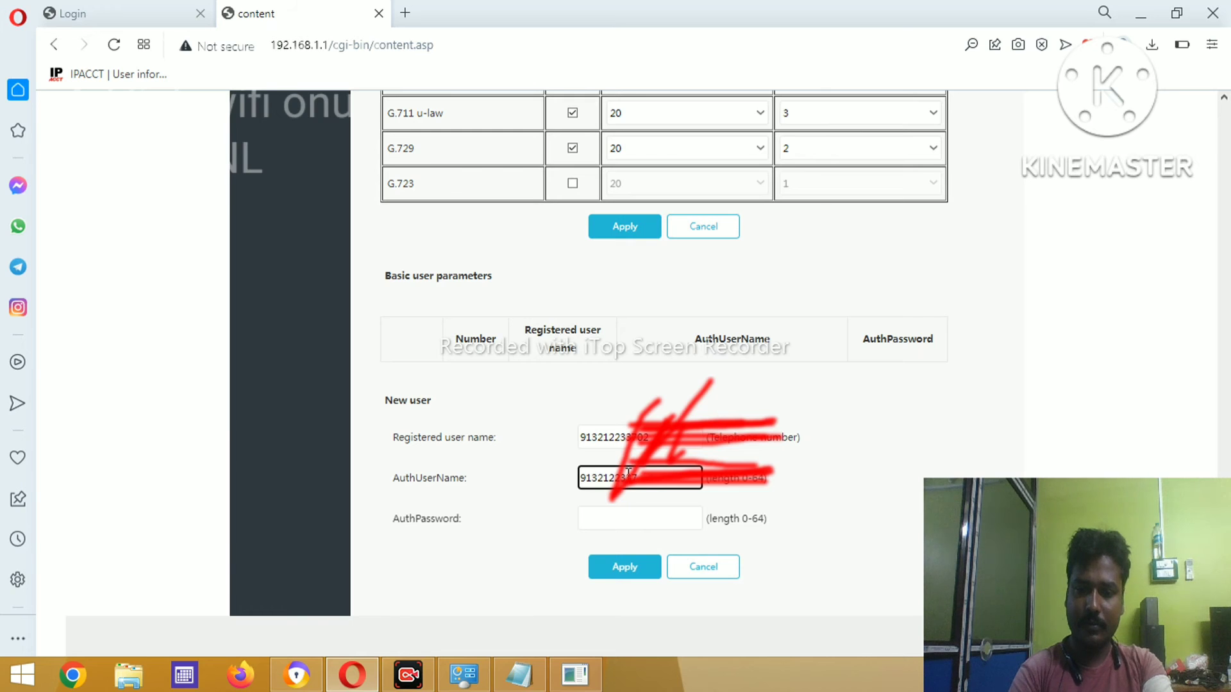
click(643, 521)
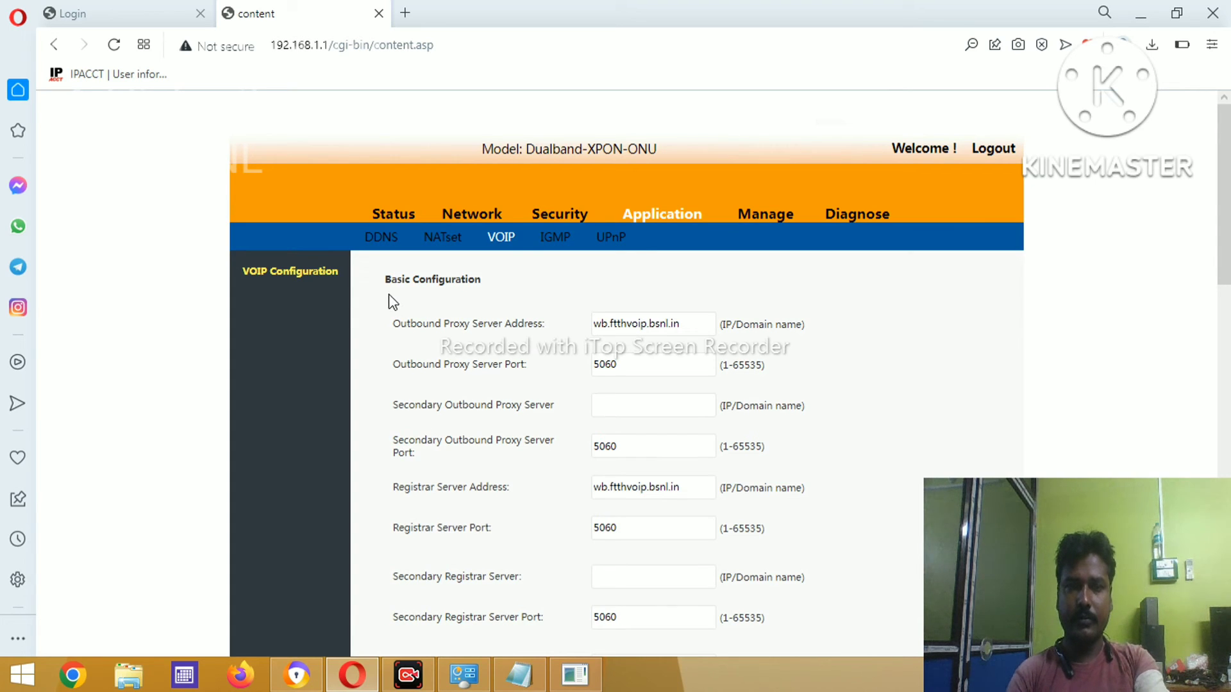
- Open Status > Network information showing INTERNET and 2_VOIP_R_VID_1831 (10.138.34.14) connected
click(398, 212)
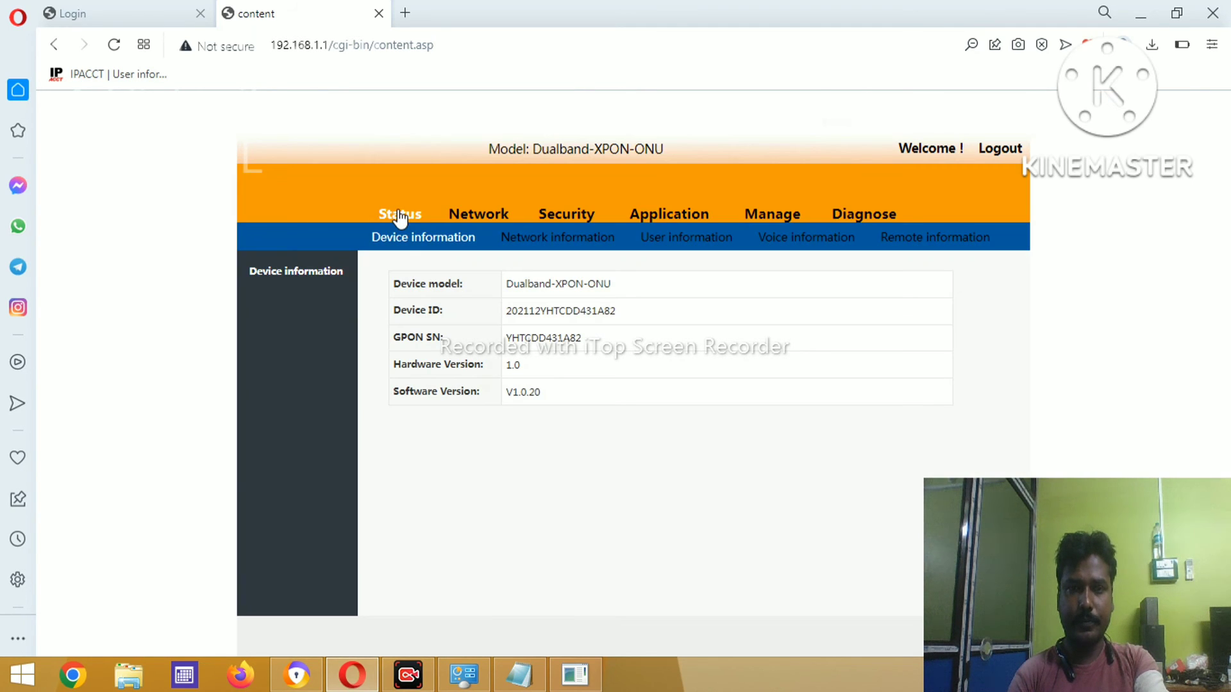
click(529, 247)
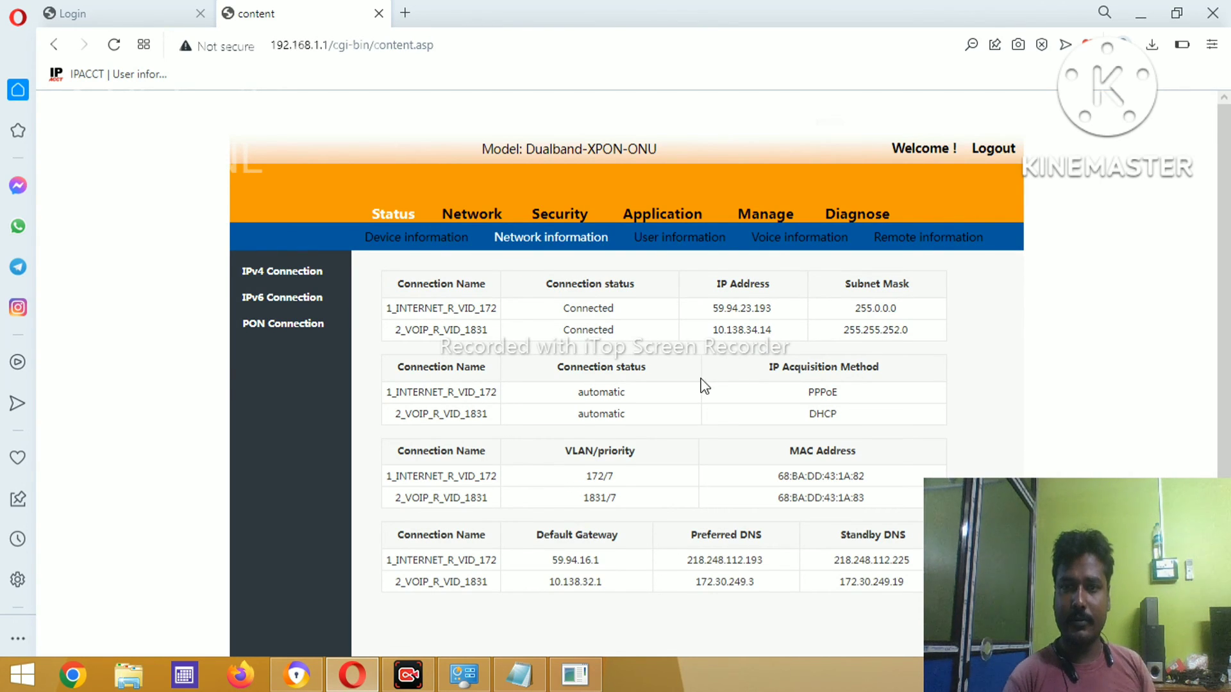
- Check the voice user registration, WLAN and LAN statistics, then go to the Network > WAN page
click(792, 241)
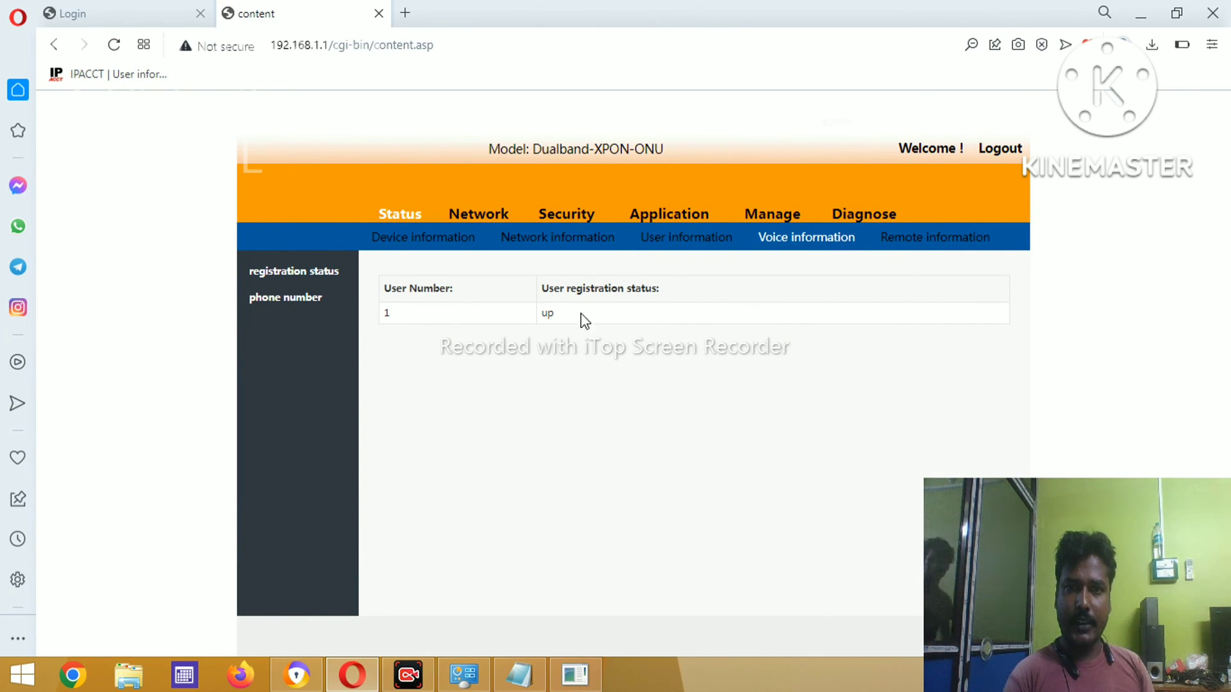
click(688, 246)
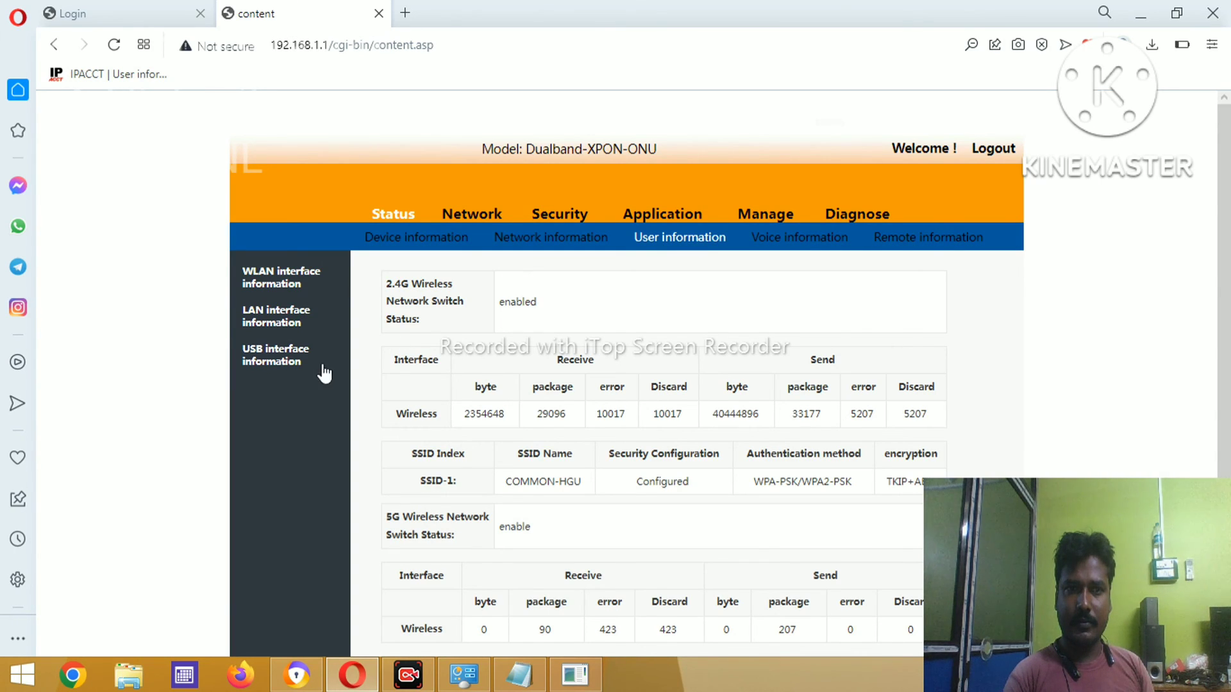
click(290, 325)
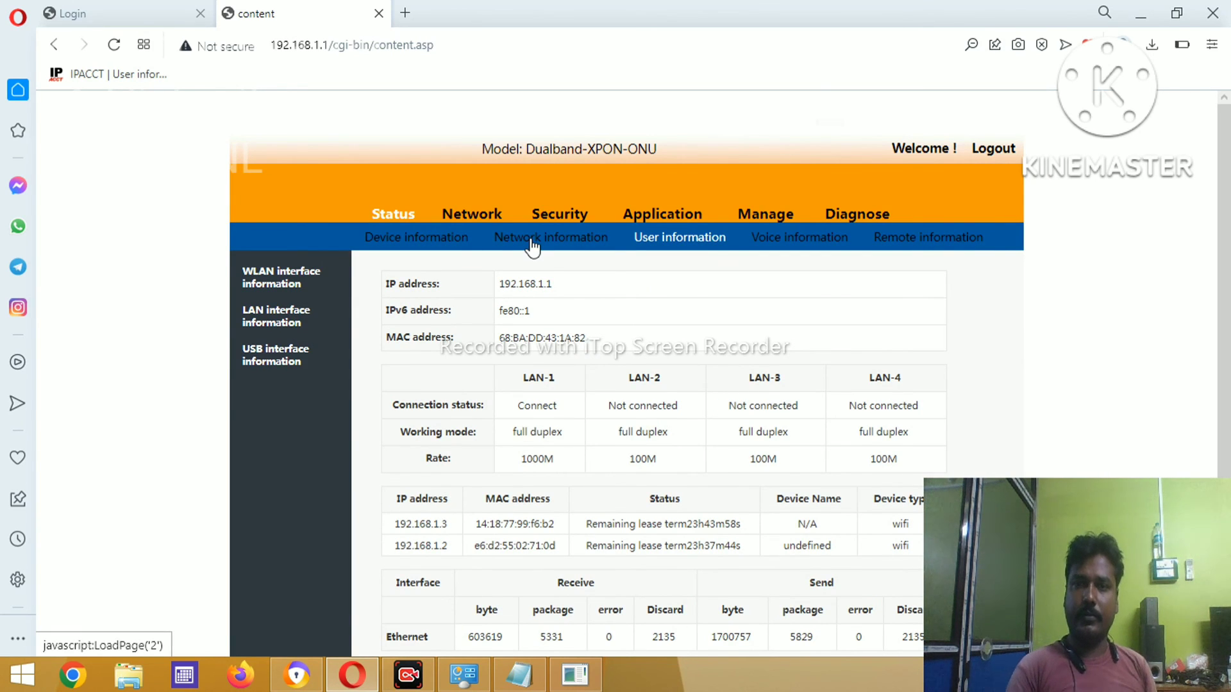
click(901, 245)
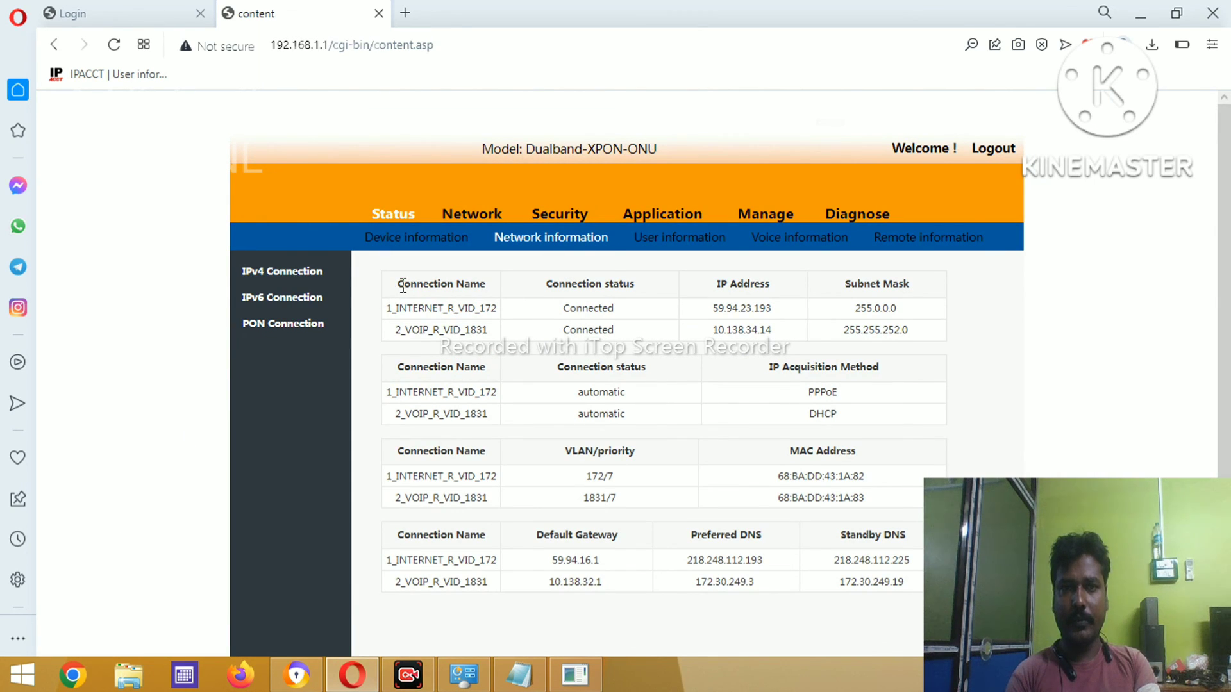
click(472, 215)
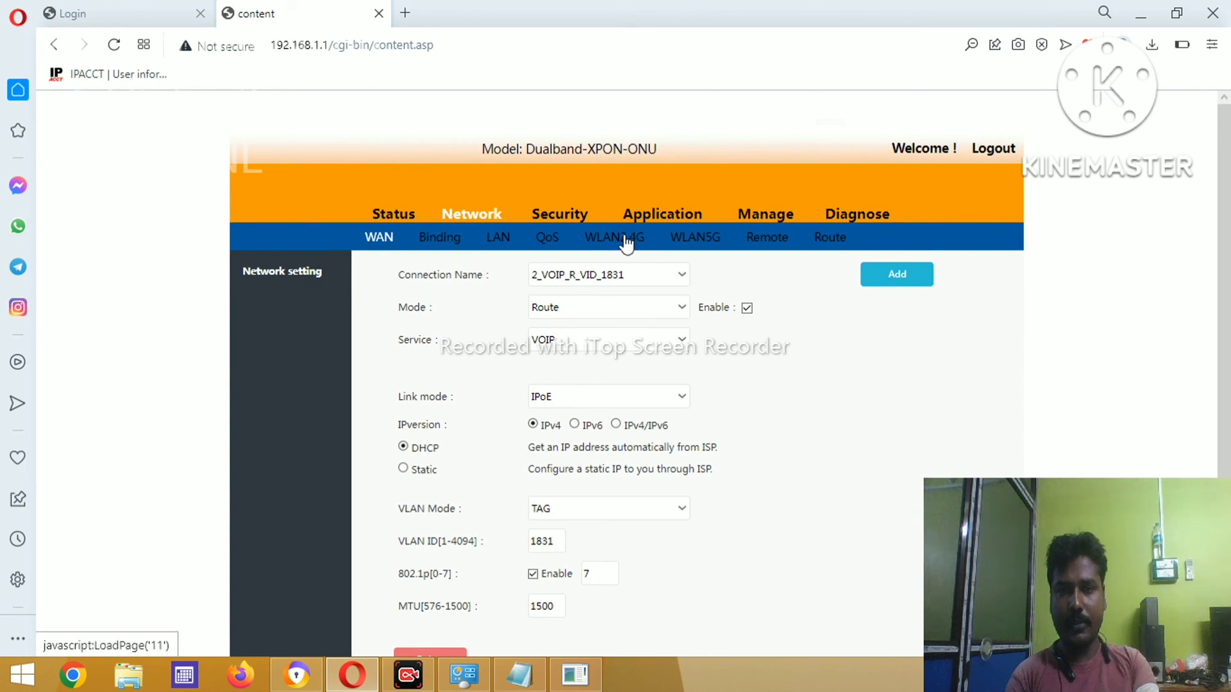
- Review the WLAN2.4G SSID COMMON-HGU and its WPA-PSK/WPA2-PSK key without changing them
click(621, 242)
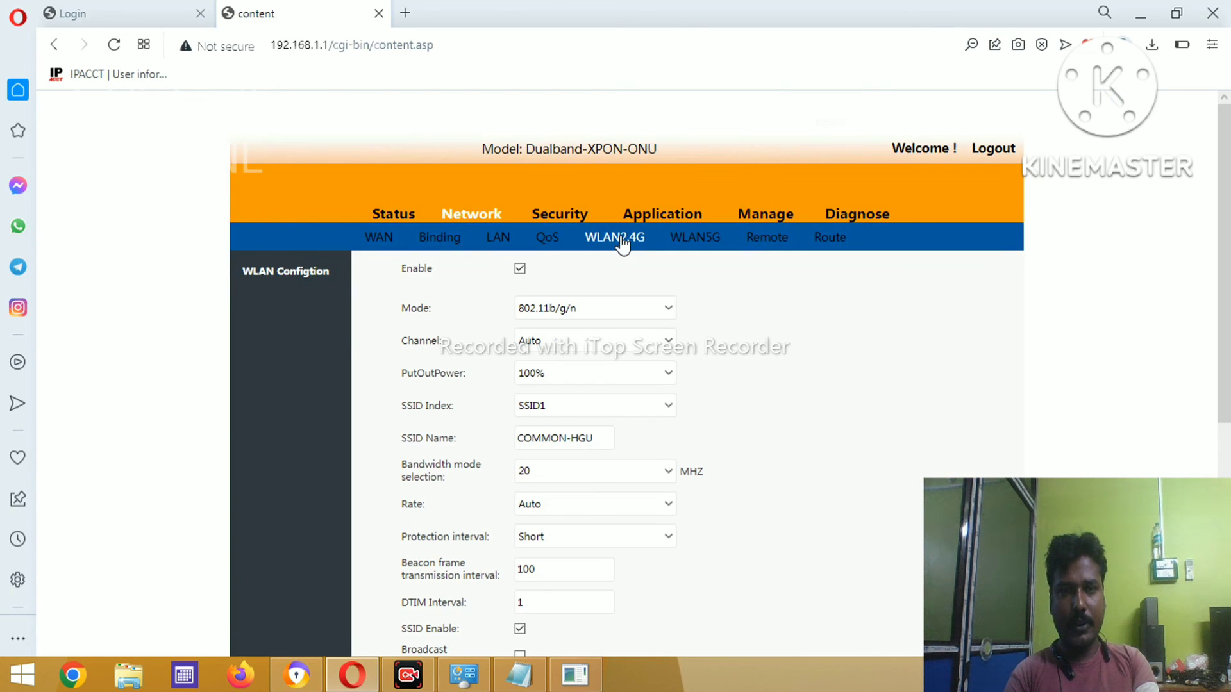
click(601, 439)
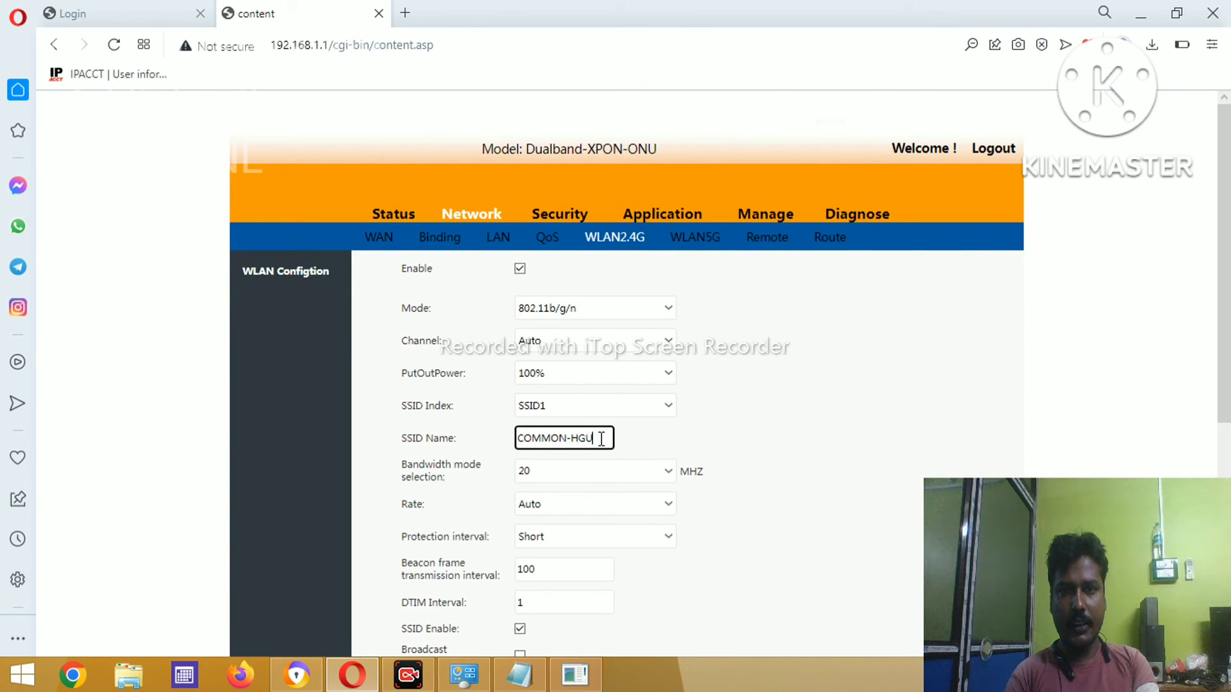
click(896, 453)
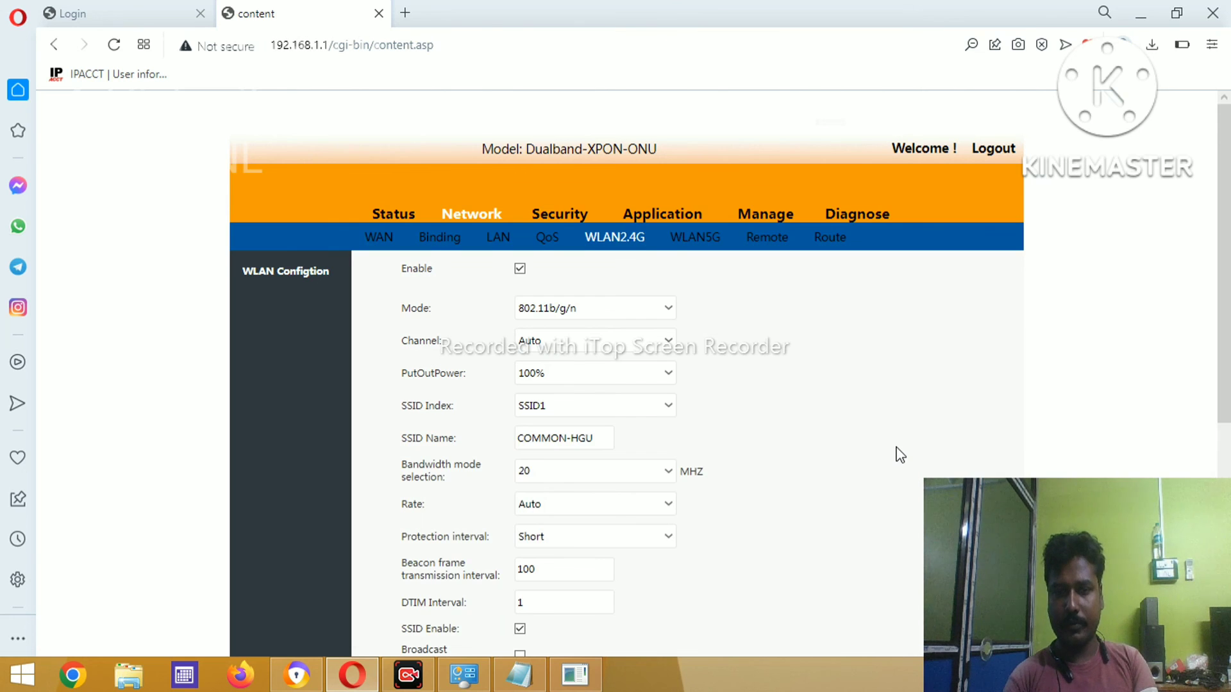
scroll(897, 454, down, 1)
scroll(897, 454, down, 5)
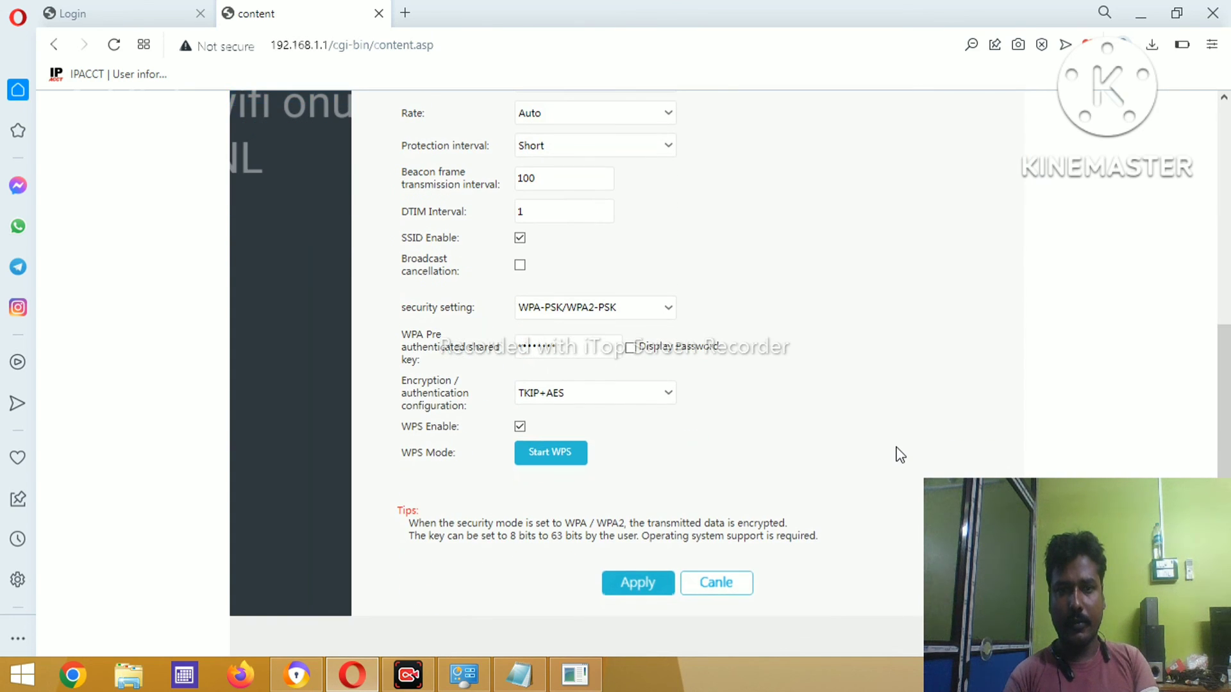
click(577, 344)
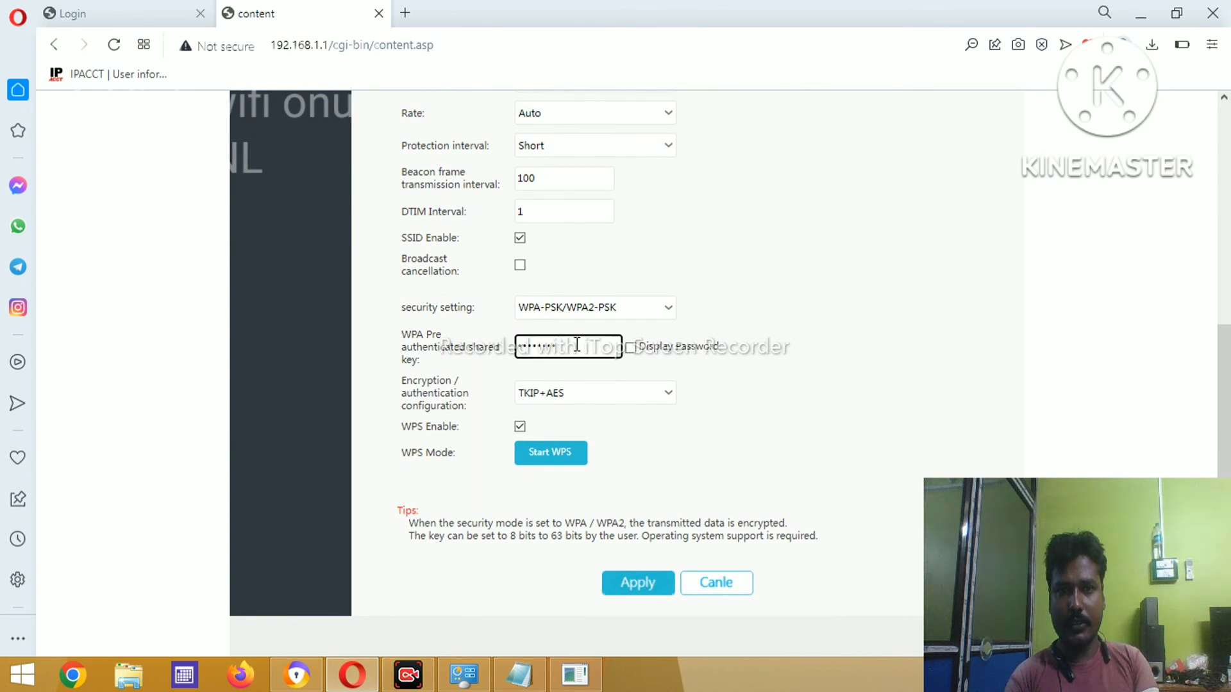
click(817, 264)
scroll(817, 264, up, 6)
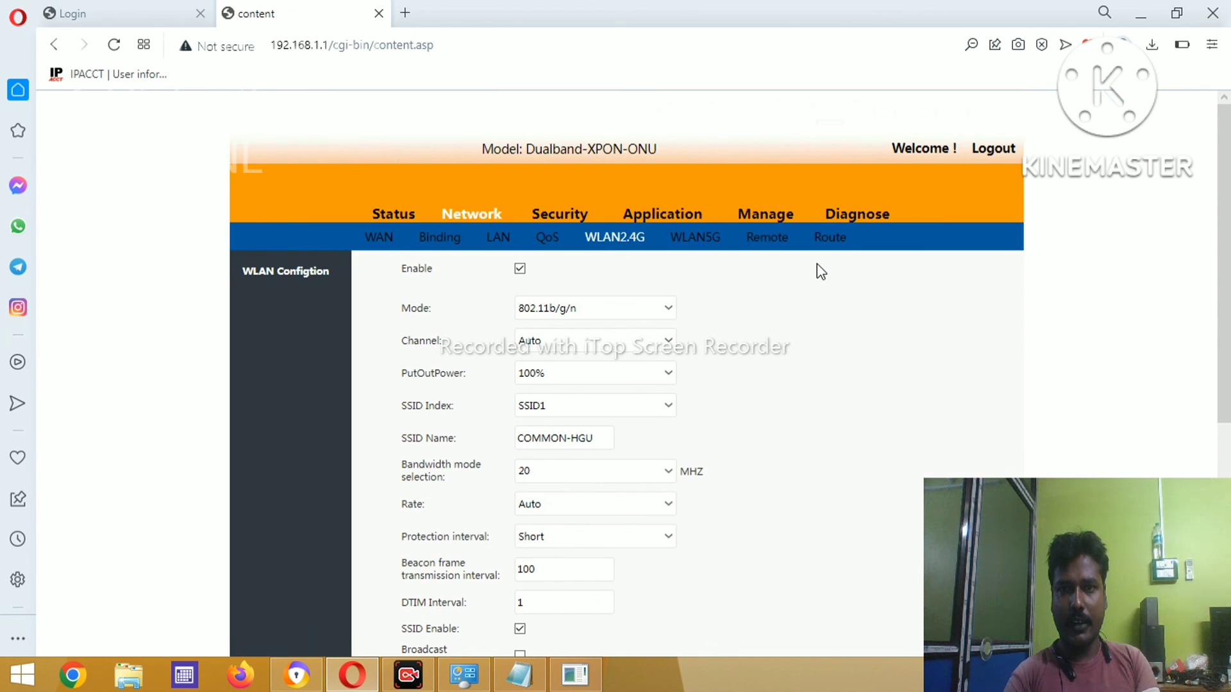
- Review the WLAN5G SSID COMMON-HGU-5G and its WPA-PSK/WPA2-PSK key without changing them
click(686, 247)
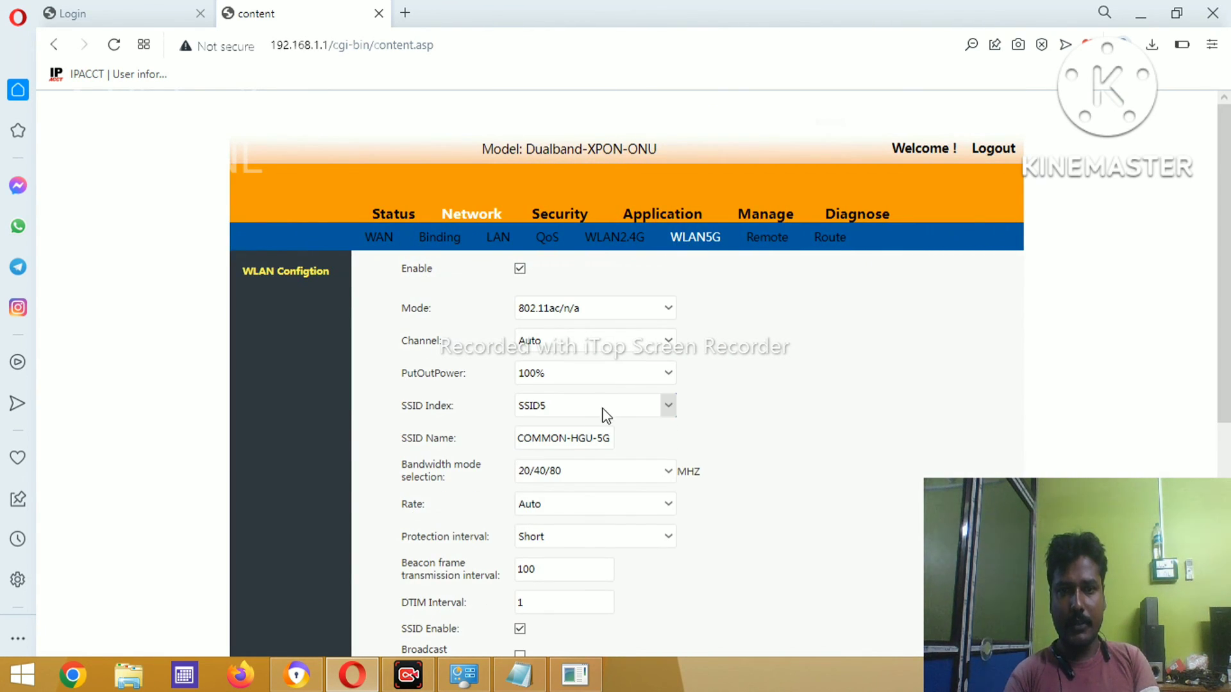
click(595, 441)
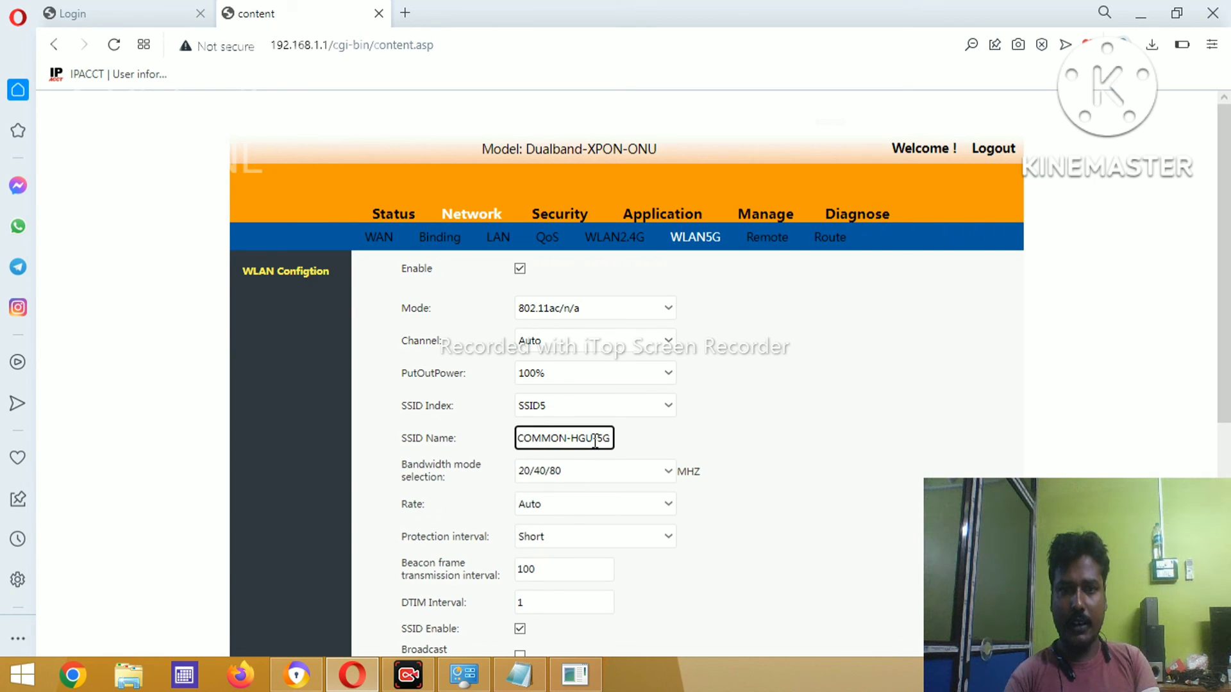
scroll(850, 475, down, 5)
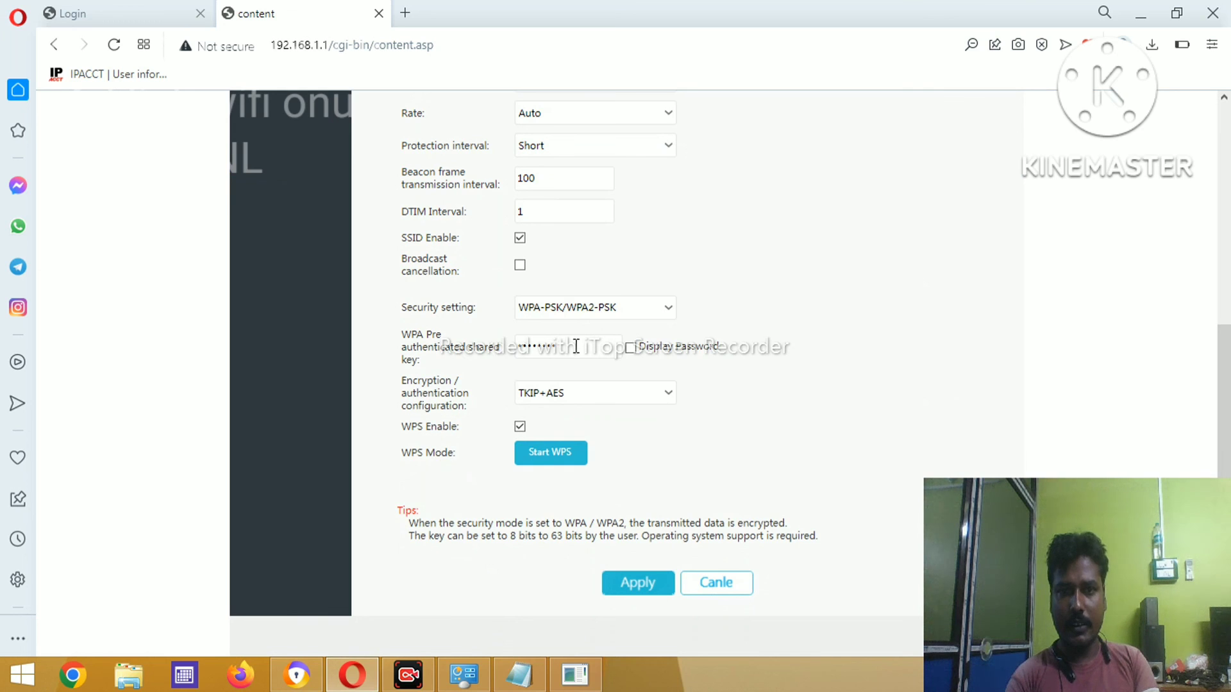
click(576, 346)
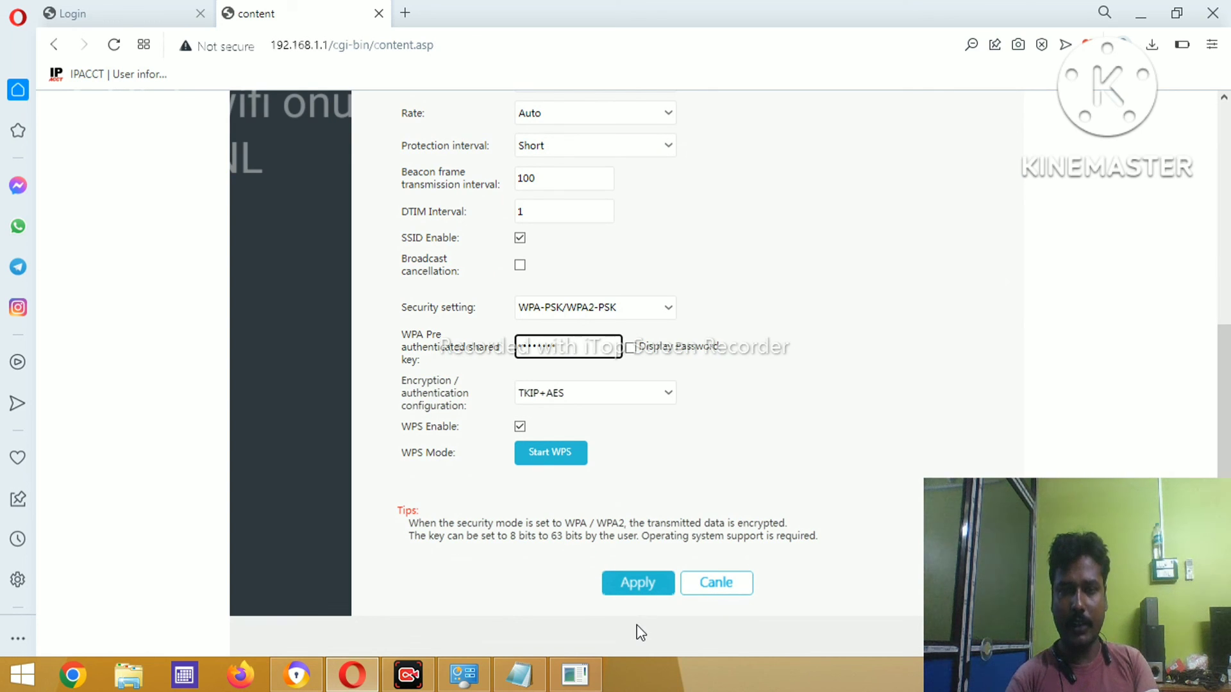
click(832, 360)
scroll(836, 363, up, 1)
scroll(835, 362, up, 5)
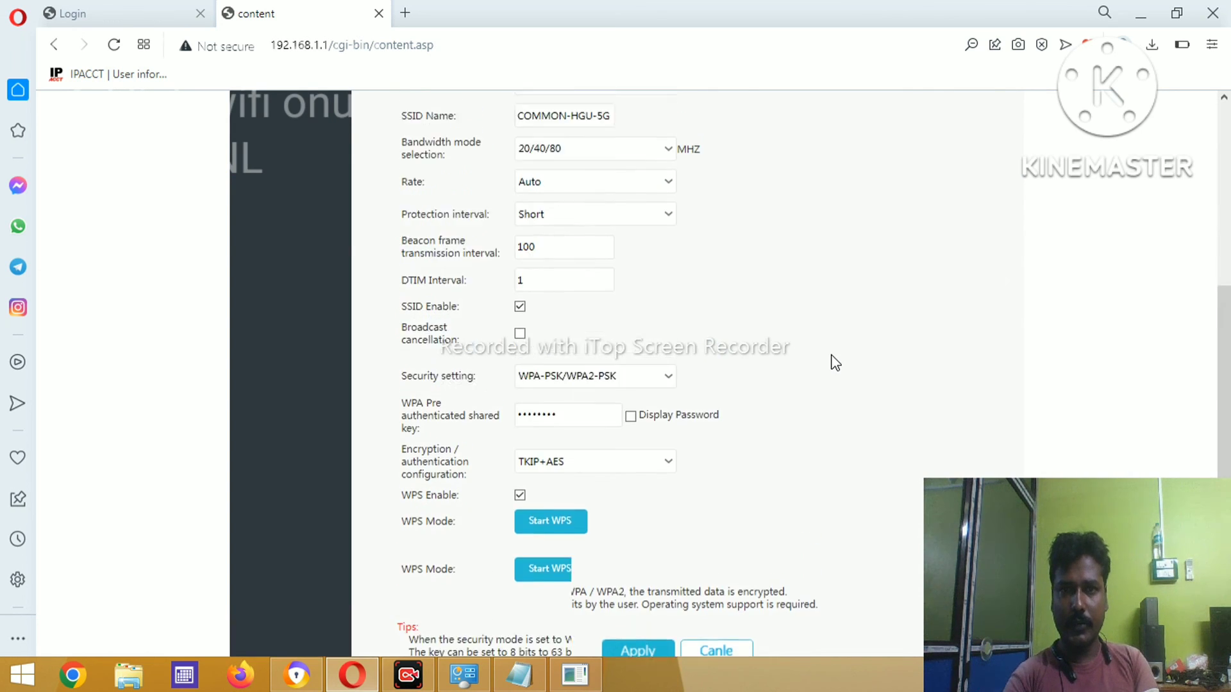